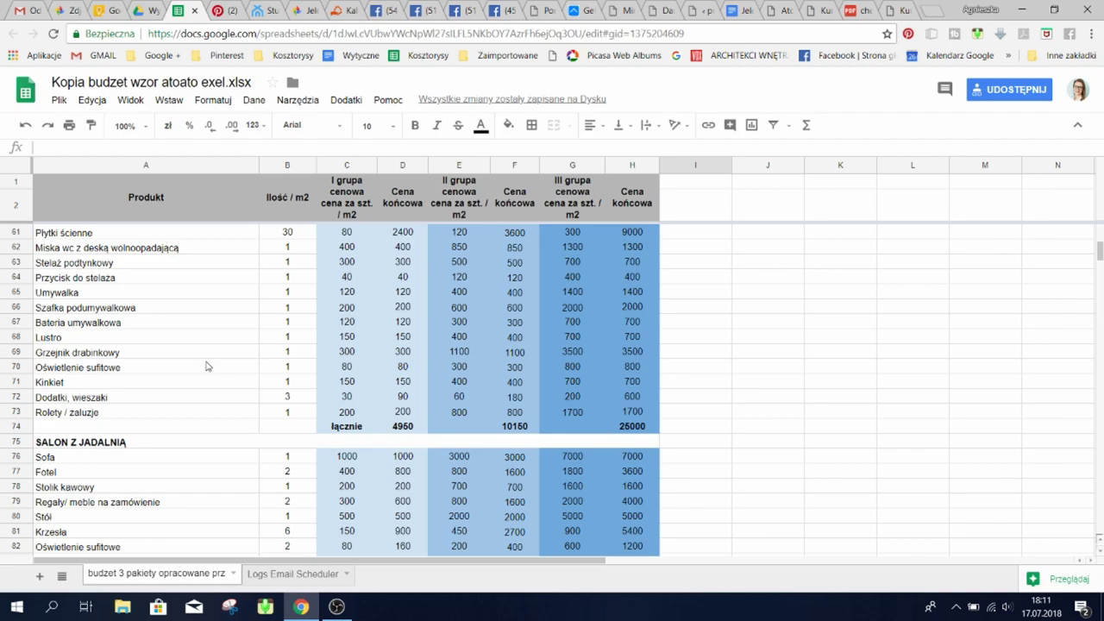
Examine the room sections and the ŁĄCZNA KWOTA totals, select the GARDEROBA blinds row, and return to the basic materials section
{"action": "scroll", "coordinate": [372, 428], "scroll_direction": "down", "scroll_amount": 3}
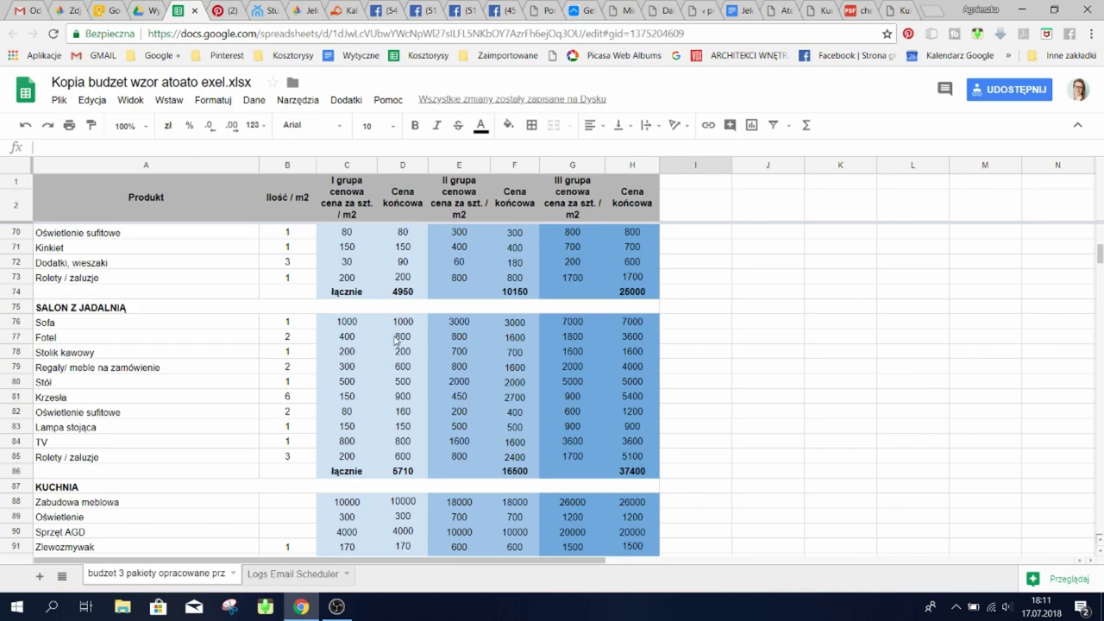
{"action": "scroll", "coordinate": [389, 339], "scroll_direction": "down", "scroll_amount": 20}
{"action": "scroll", "coordinate": [593, 426], "scroll_direction": "up", "scroll_amount": 3}
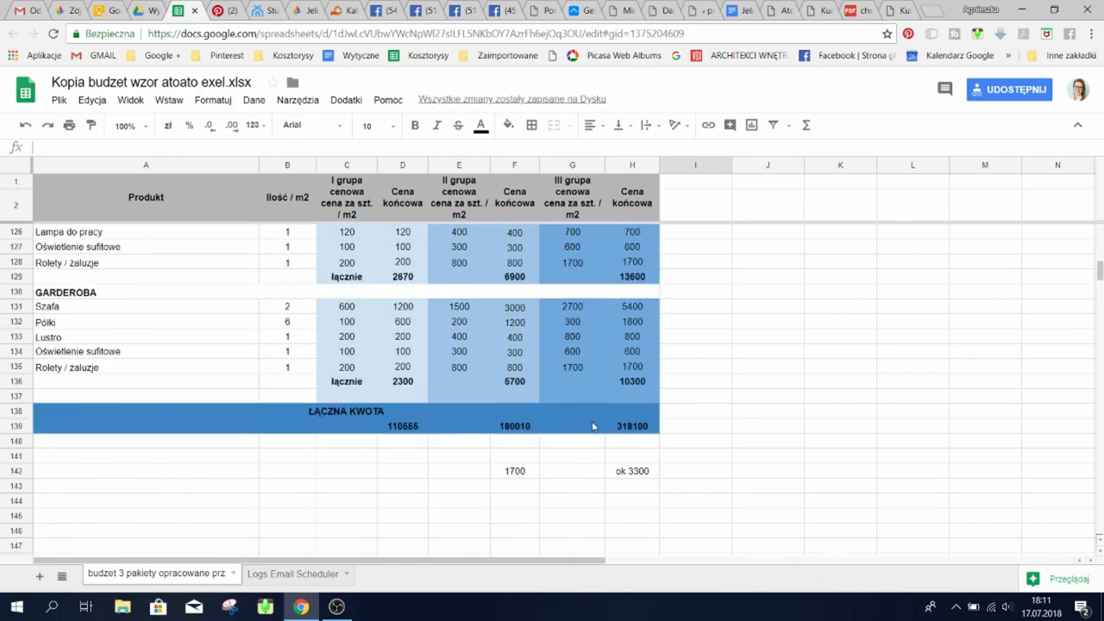
{"action": "scroll", "coordinate": [259, 383], "scroll_direction": "up", "scroll_amount": 7}
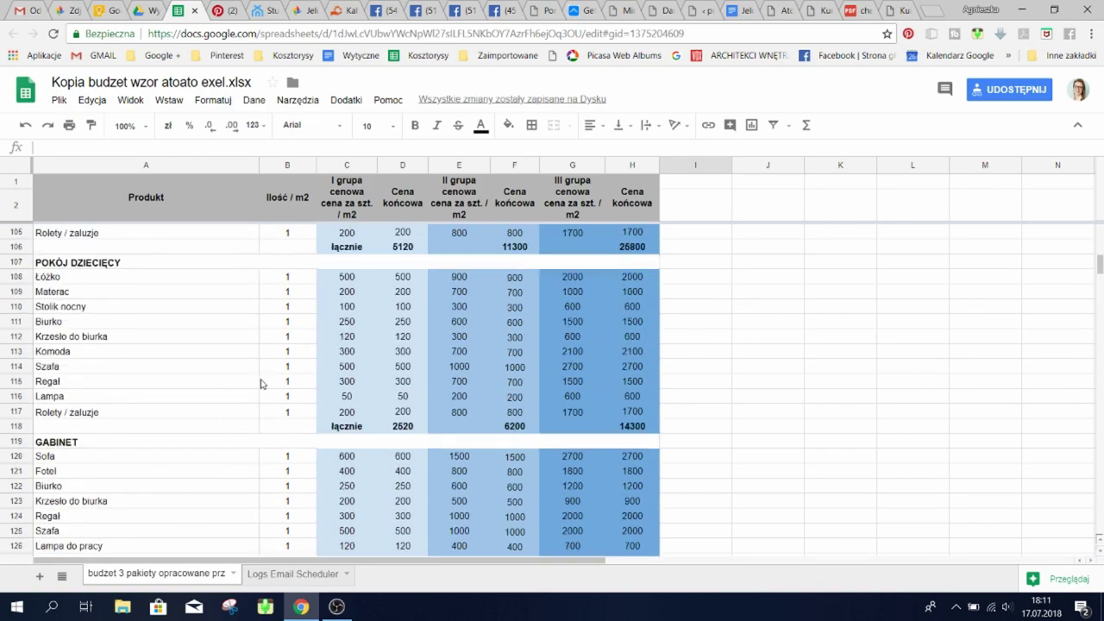
{"action": "scroll", "coordinate": [466, 393], "scroll_direction": "down", "scroll_amount": 7}
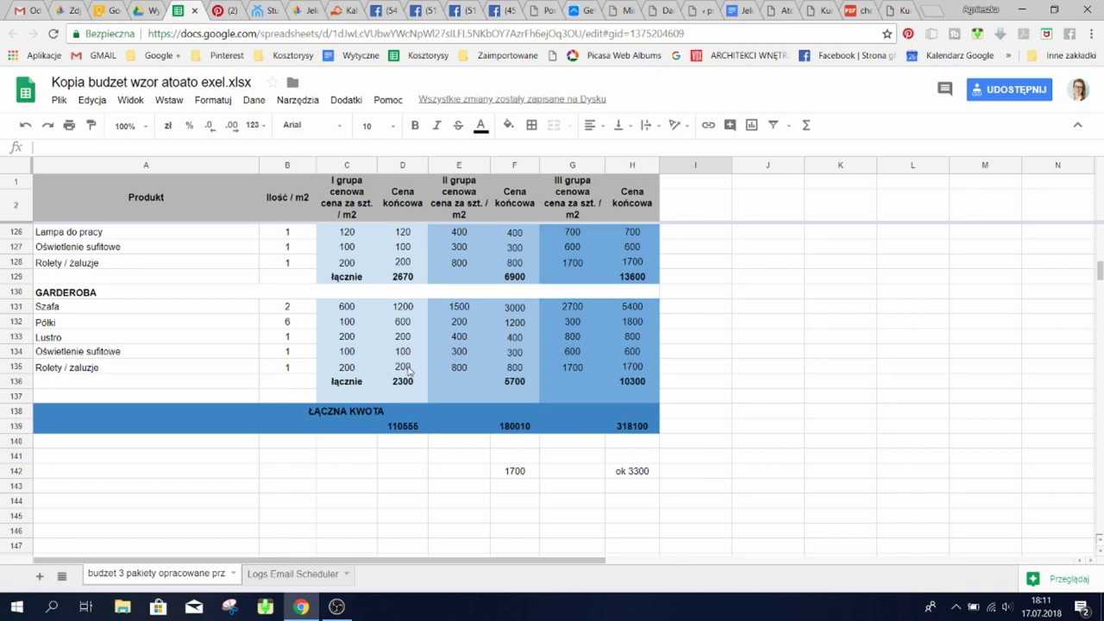
{"action": "left_click", "coordinate": [17, 368]}
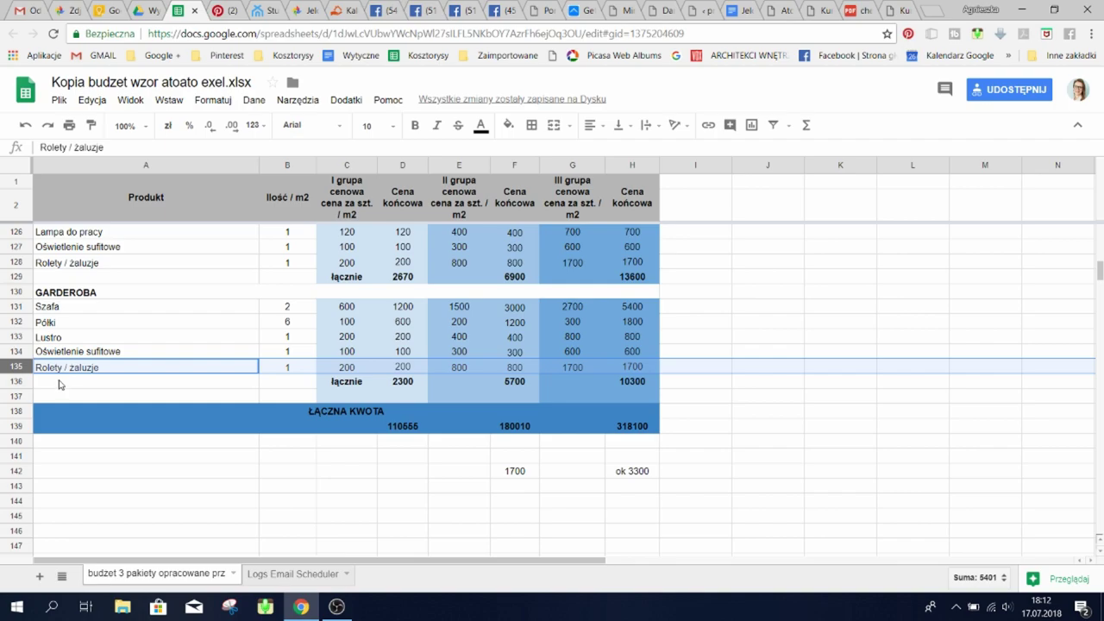
{"action": "scroll", "coordinate": [362, 406], "scroll_direction": "up", "scroll_amount": 3}
{"action": "scroll", "coordinate": [361, 405], "scroll_direction": "up", "scroll_amount": 4}
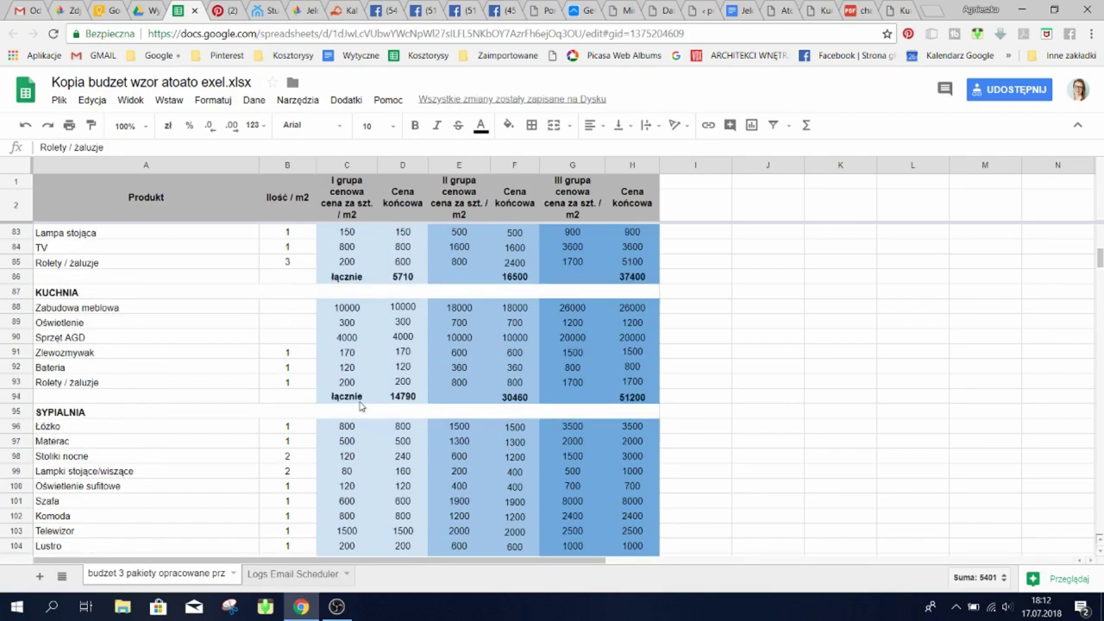
{"action": "scroll", "coordinate": [361, 407], "scroll_direction": "up", "scroll_amount": 3}
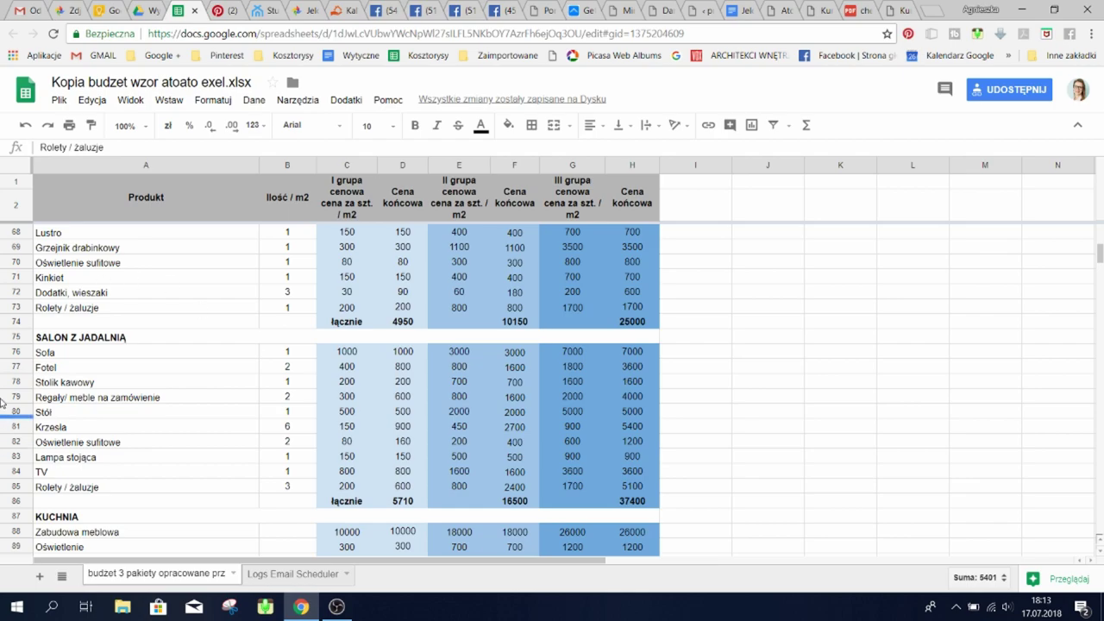
{"action": "scroll", "coordinate": [152, 331], "scroll_direction": "up", "scroll_amount": 10}
{"action": "scroll", "coordinate": [153, 331], "scroll_direction": "up", "scroll_amount": 11}
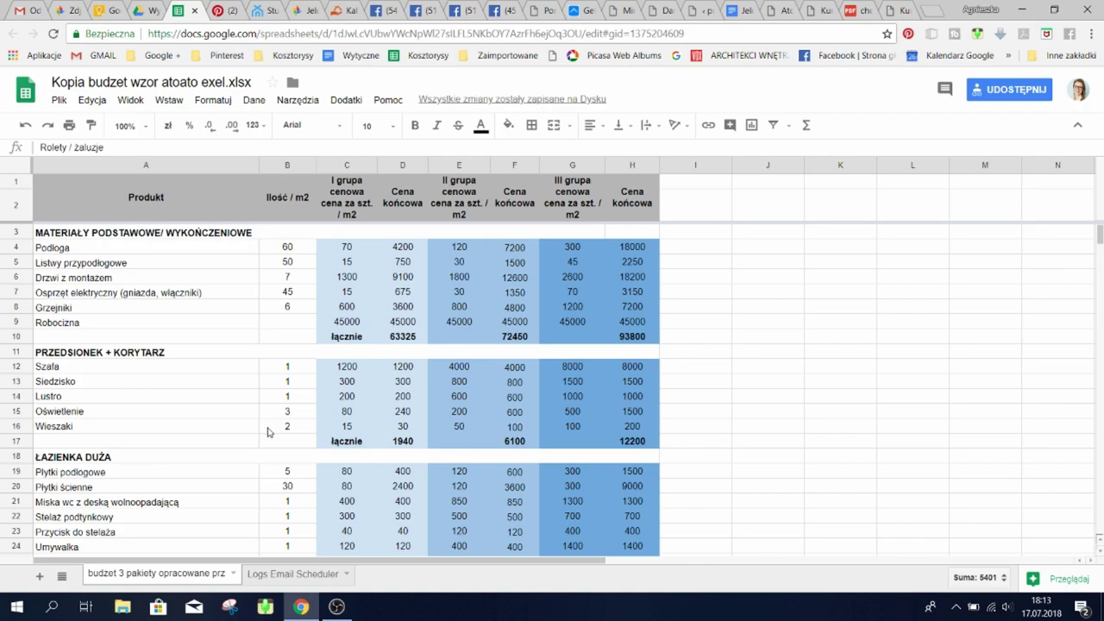
Review the product lists of each room from PRZEDSIONEK + KORYTARZ down to GARDEROBA, and return to the beginning of the budget
{"action": "scroll", "coordinate": [268, 432], "scroll_direction": "down", "scroll_amount": 2}
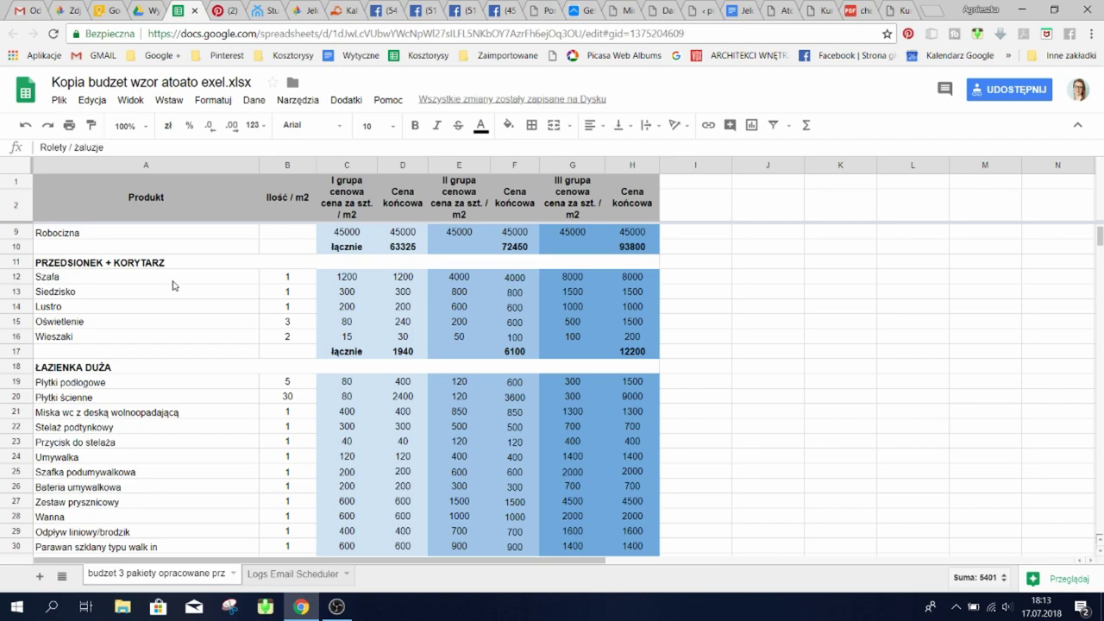
{"action": "scroll", "coordinate": [183, 294], "scroll_direction": "down", "scroll_amount": 2}
{"action": "scroll", "coordinate": [66, 293], "scroll_direction": "down", "scroll_amount": 1}
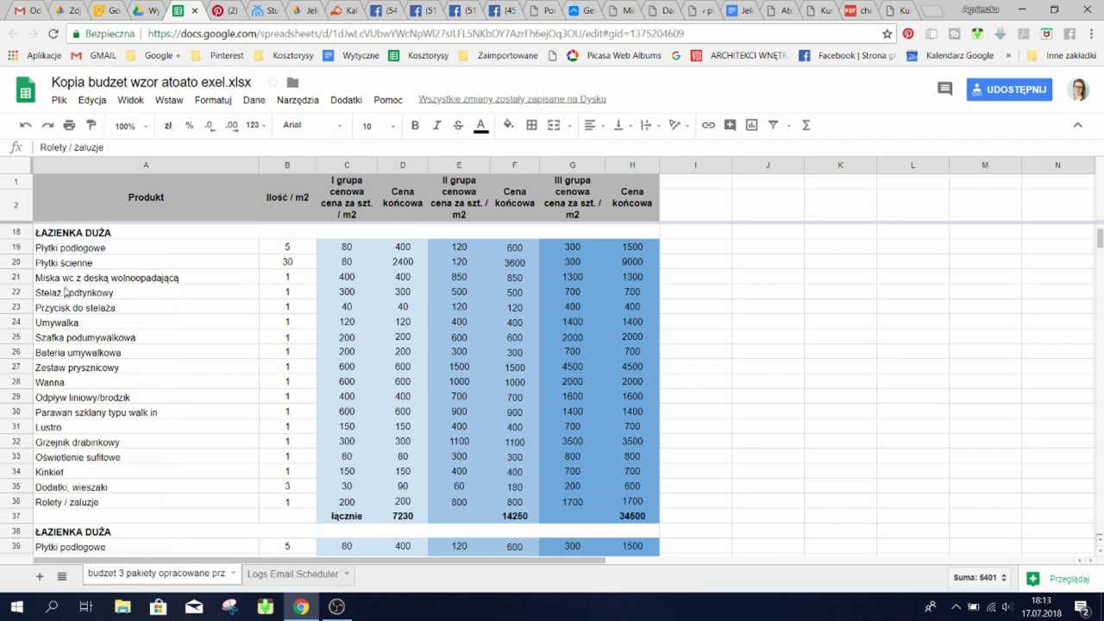
{"action": "scroll", "coordinate": [66, 294], "scroll_direction": "down", "scroll_amount": 8}
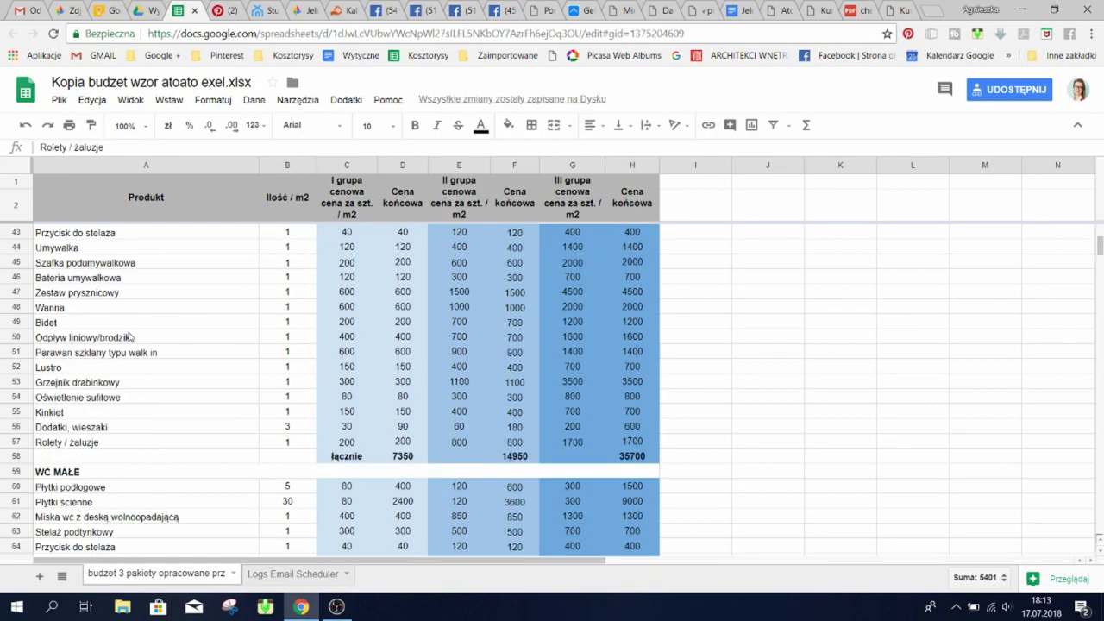
{"action": "scroll", "coordinate": [130, 337], "scroll_direction": "down", "scroll_amount": 3}
{"action": "scroll", "coordinate": [173, 341], "scroll_direction": "down", "scroll_amount": 4}
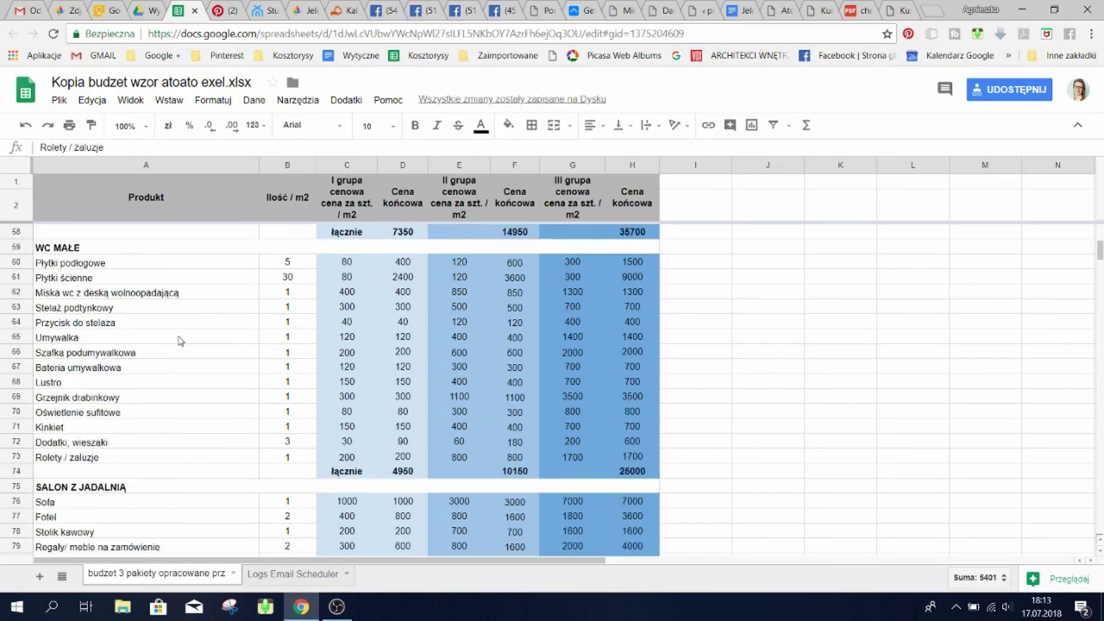
{"action": "scroll", "coordinate": [87, 414], "scroll_direction": "down", "scroll_amount": 3}
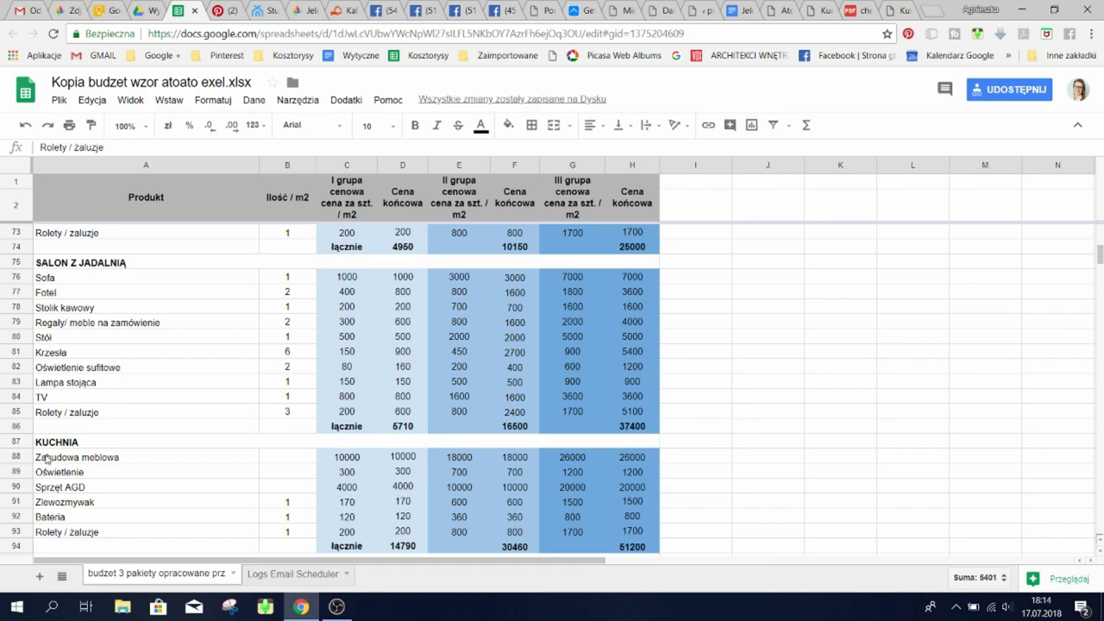
{"action": "scroll", "coordinate": [49, 457], "scroll_direction": "down", "scroll_amount": 6}
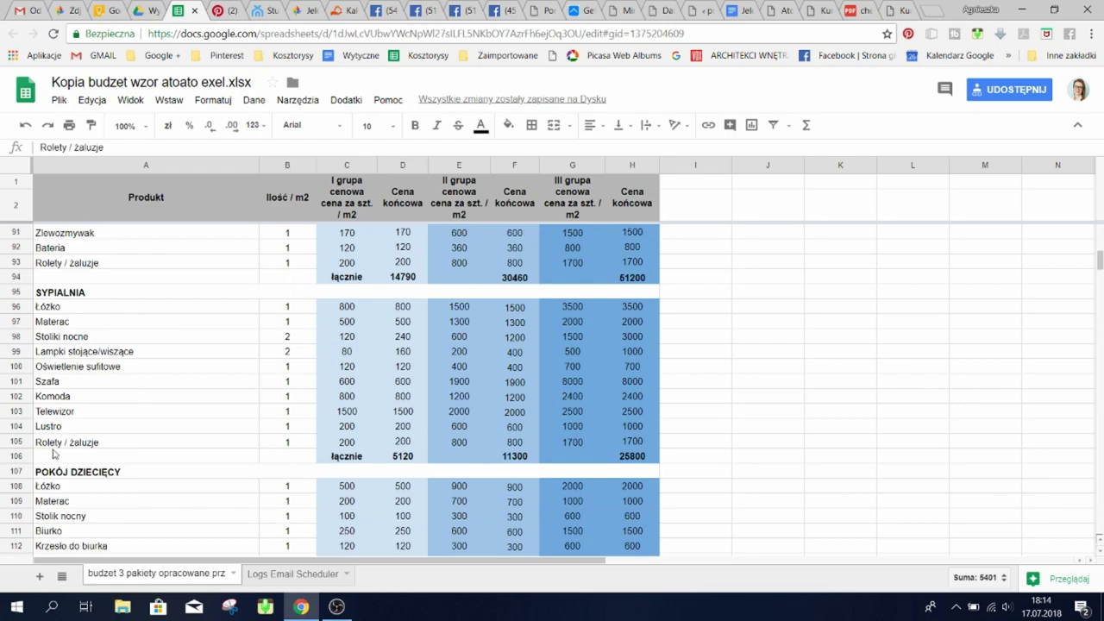
{"action": "scroll", "coordinate": [95, 345], "scroll_direction": "down", "scroll_amount": 5}
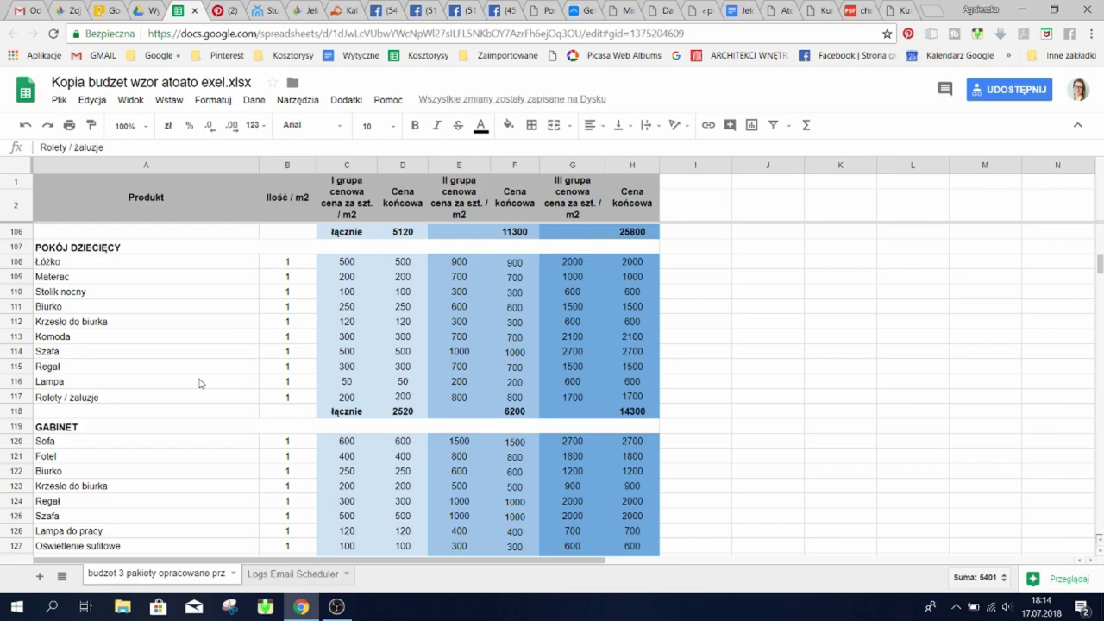
{"action": "scroll", "coordinate": [198, 383], "scroll_direction": "down", "scroll_amount": 3}
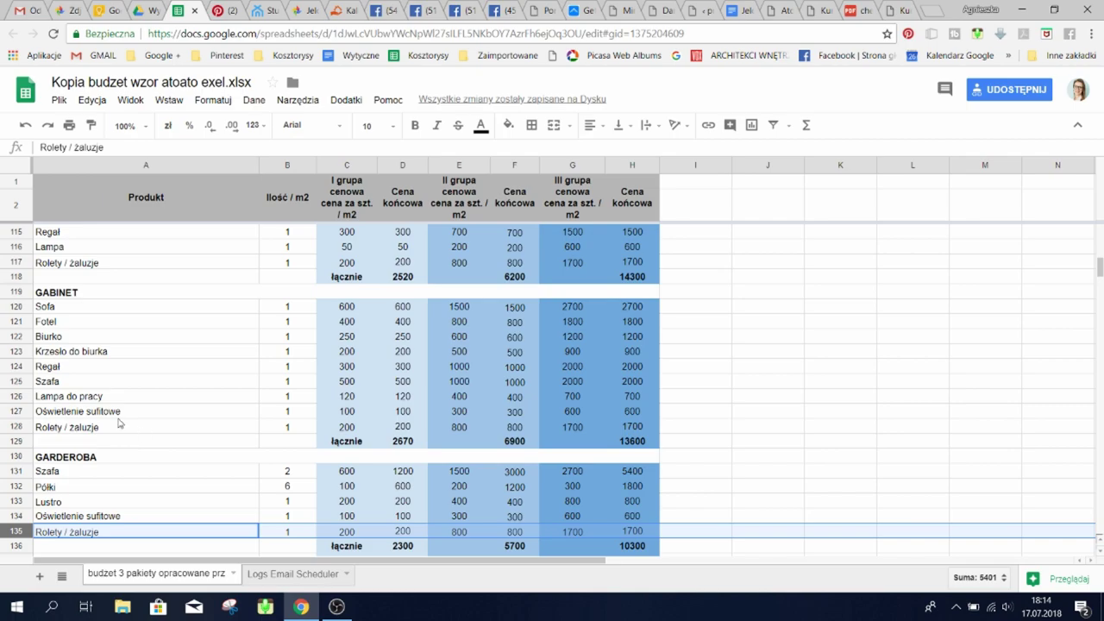
{"action": "scroll", "coordinate": [112, 421], "scroll_direction": "up", "scroll_amount": 6}
{"action": "scroll", "coordinate": [104, 420], "scroll_direction": "up", "scroll_amount": 20}
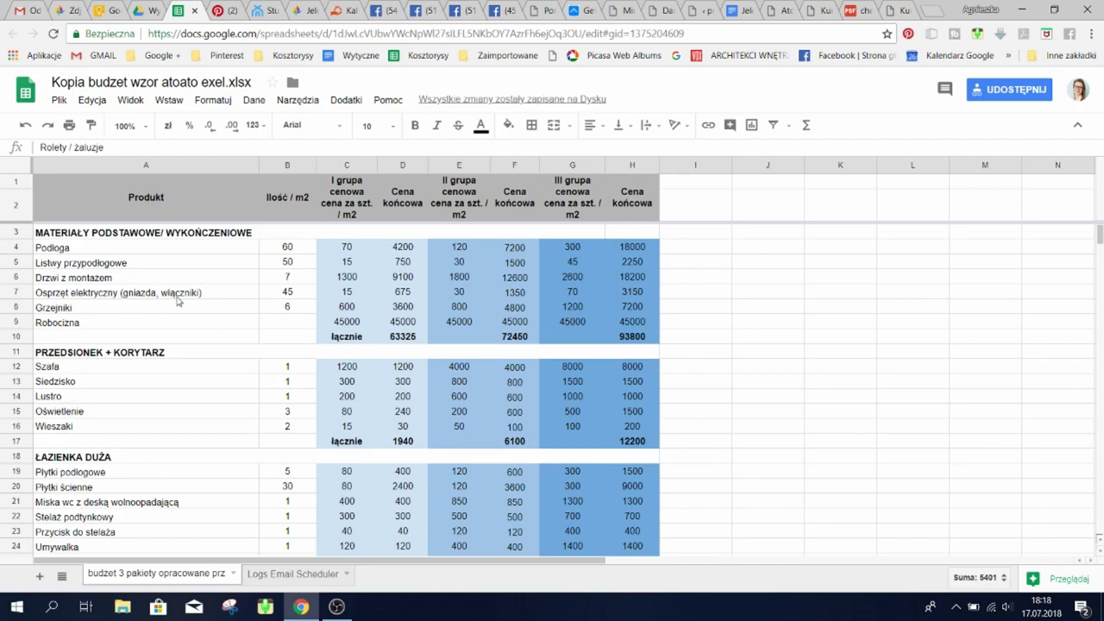
Examine the MATERIAŁY PODSTAWOWE/ WYKOŃCZENIOWE section and select its Robocizna item
{"action": "scroll", "coordinate": [173, 317], "scroll_direction": "down", "scroll_amount": 2}
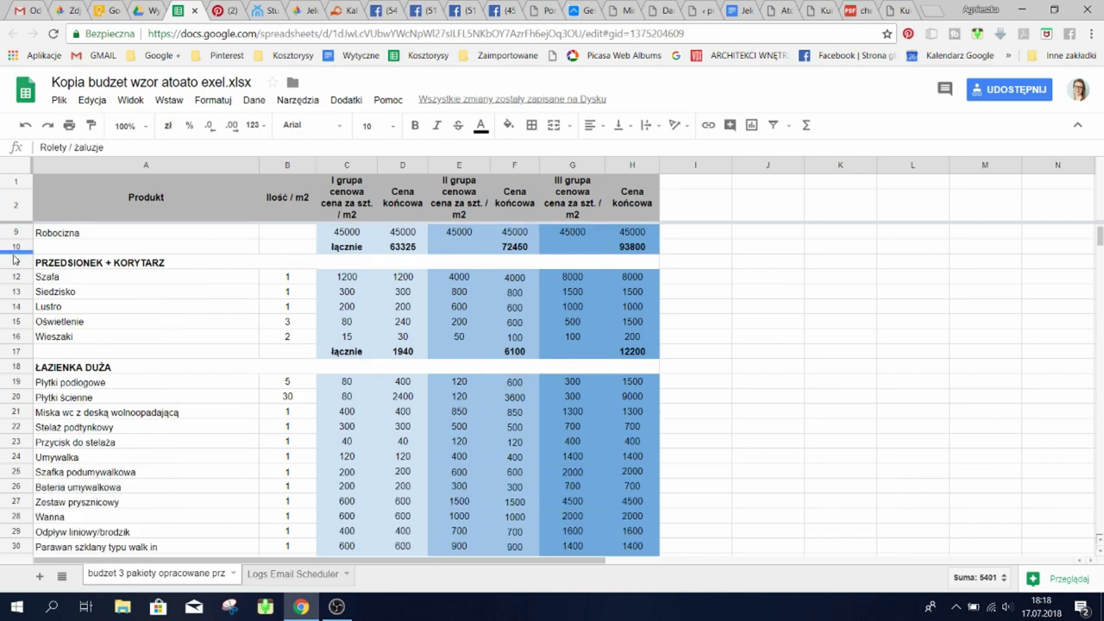
{"action": "scroll", "coordinate": [343, 296], "scroll_direction": "up", "scroll_amount": 2}
{"action": "scroll", "coordinate": [343, 294], "scroll_direction": "down", "scroll_amount": 2}
{"action": "scroll", "coordinate": [344, 293], "scroll_direction": "up", "scroll_amount": 2}
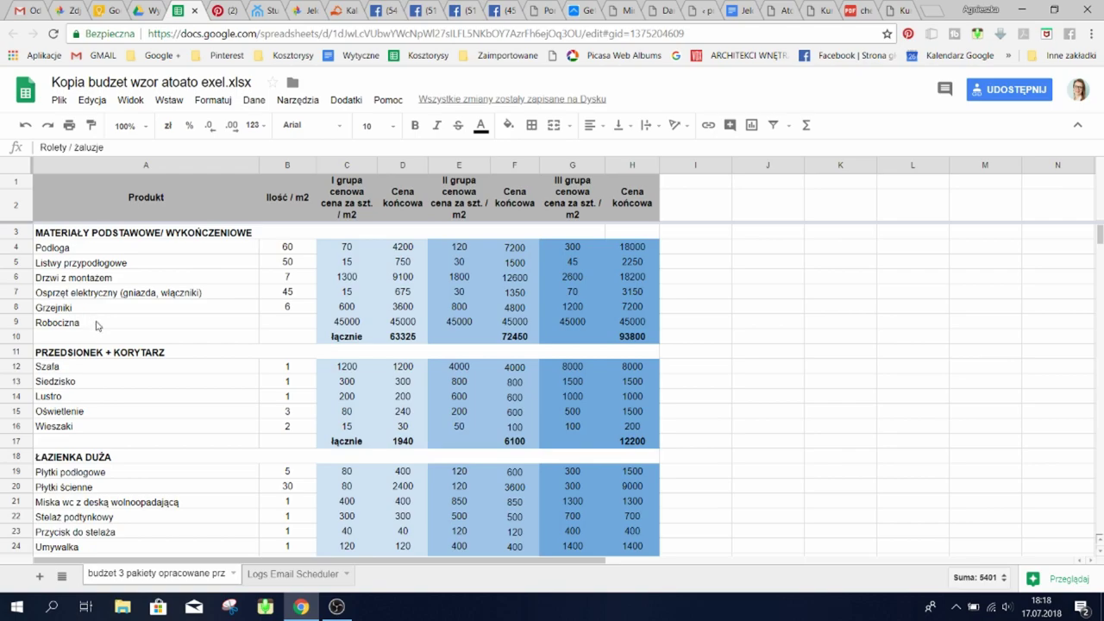
{"action": "left_click", "coordinate": [49, 326]}
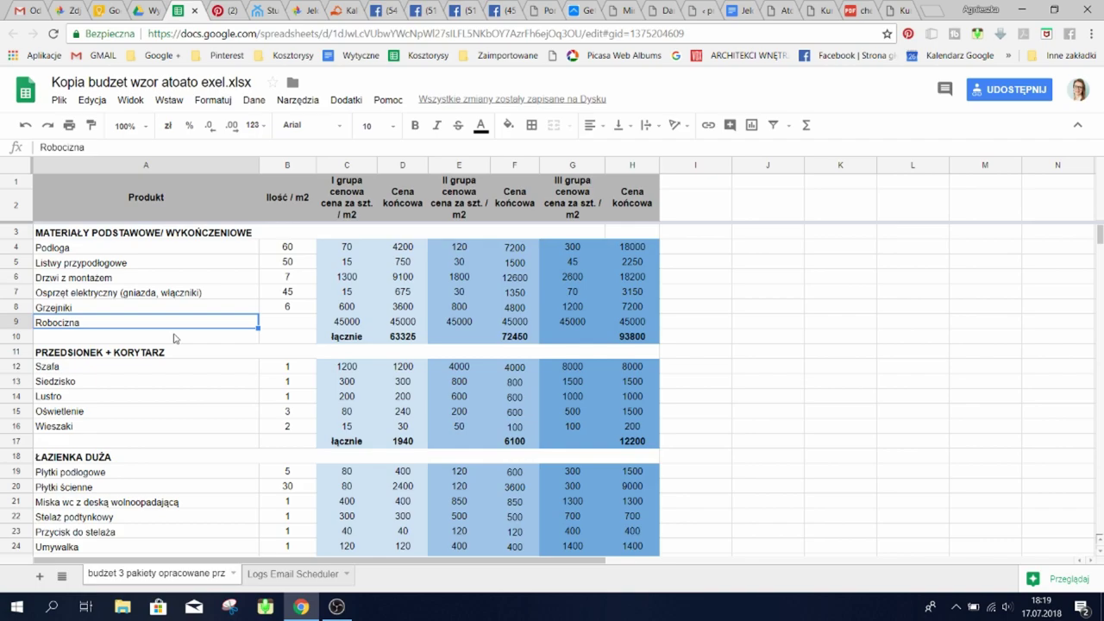
Switch to the kb.pl renovation cost calculator, open the Łazienka calculator and inspect its floor and wall area fields
{"action": "left_click", "coordinate": [339, 10]}
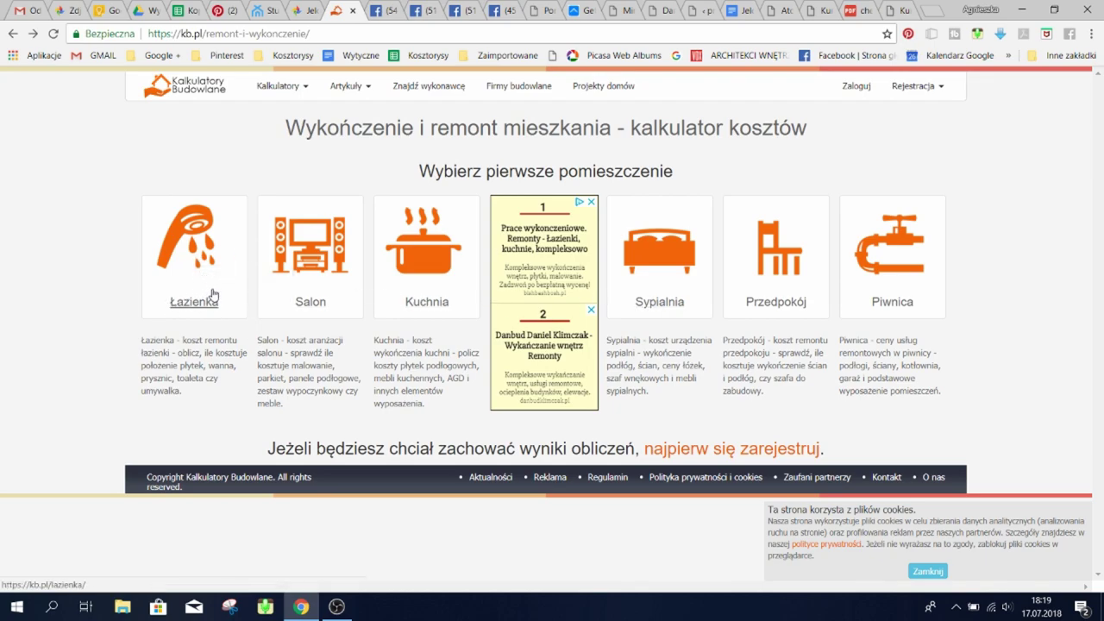
{"action": "left_click", "coordinate": [194, 264]}
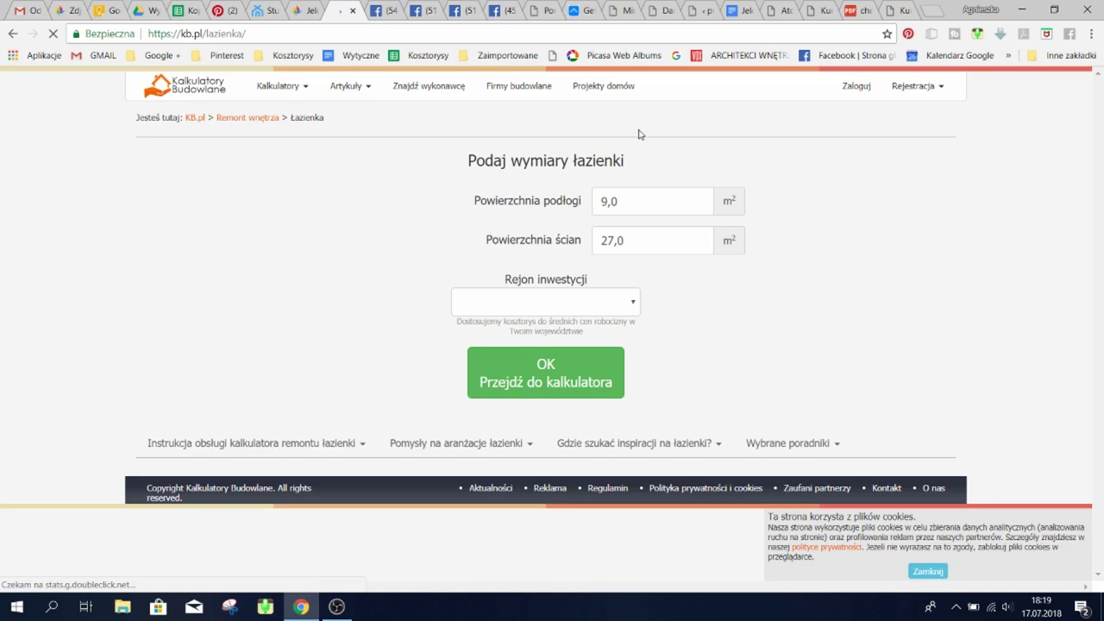
{"action": "double_click", "coordinate": [619, 201]}
{"action": "left_click_drag", "start_coordinate": [655, 244], "coordinate": [609, 246]}
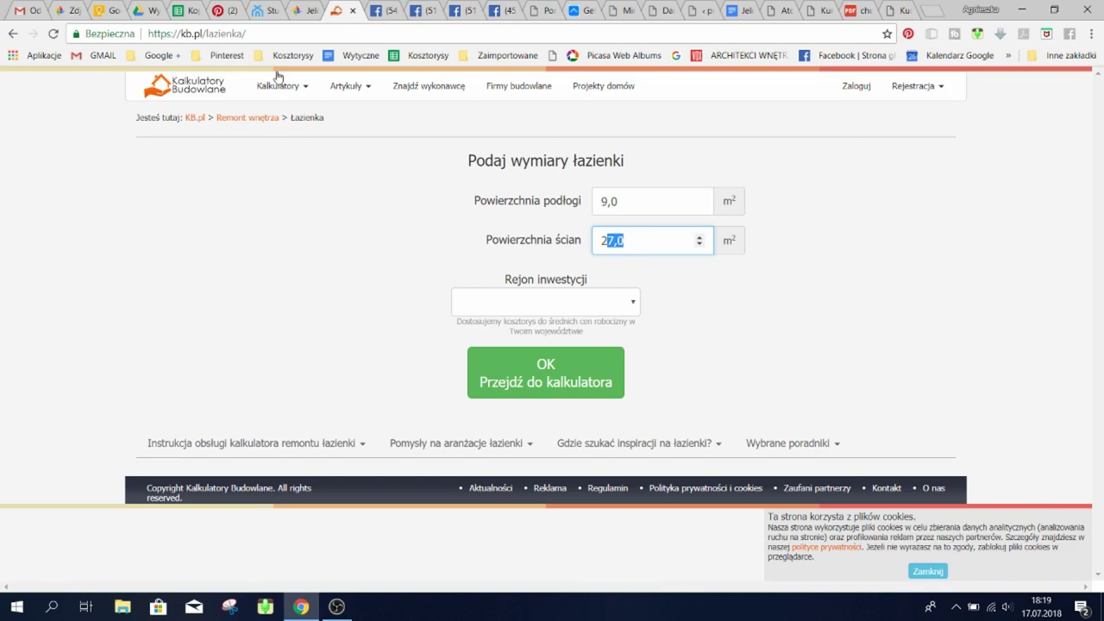
Return to the budget spreadsheet and look over the basic materials and hallway items
{"action": "left_click", "coordinate": [188, 12]}
{"action": "scroll", "coordinate": [446, 279], "scroll_direction": "down", "scroll_amount": 2}
{"action": "scroll", "coordinate": [449, 279], "scroll_direction": "up", "scroll_amount": 2}
{"action": "scroll", "coordinate": [689, 245], "scroll_direction": "down", "scroll_amount": 1}
{"action": "scroll", "coordinate": [689, 245], "scroll_direction": "up", "scroll_amount": 1}
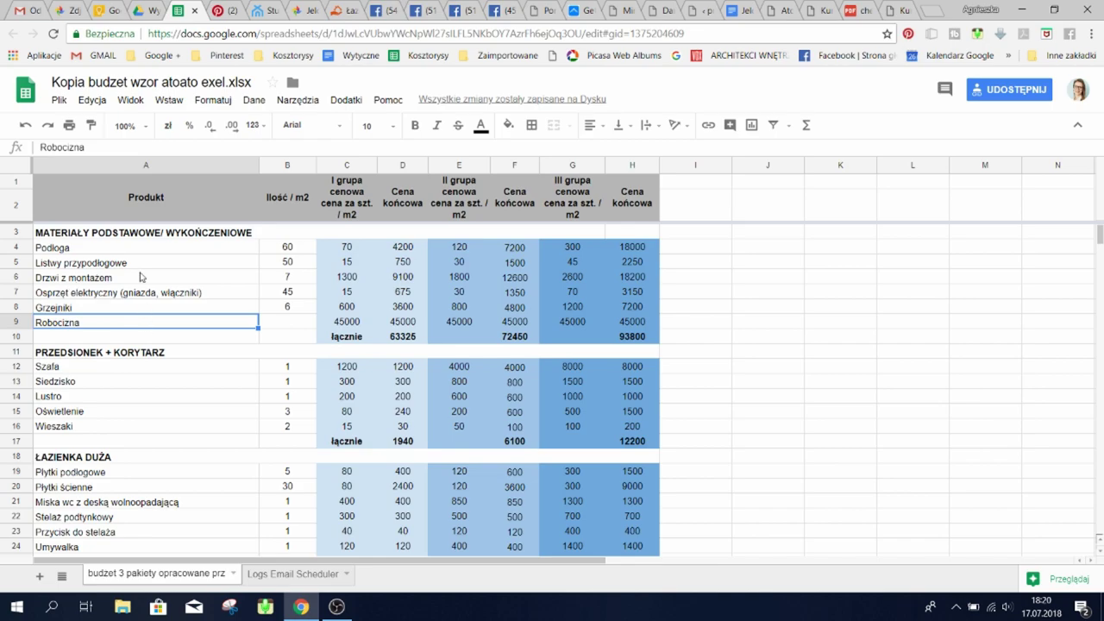
Check the comments on the Facebook live broadcast and return to the budget spreadsheet
{"action": "left_click", "coordinate": [509, 13]}
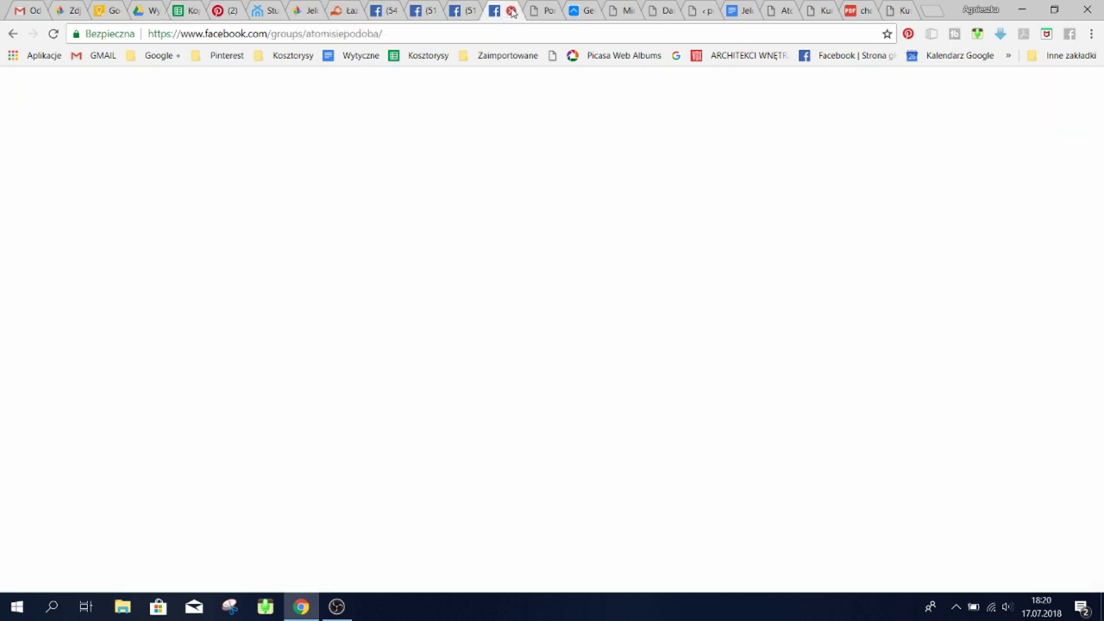
{"action": "left_click", "coordinate": [386, 10]}
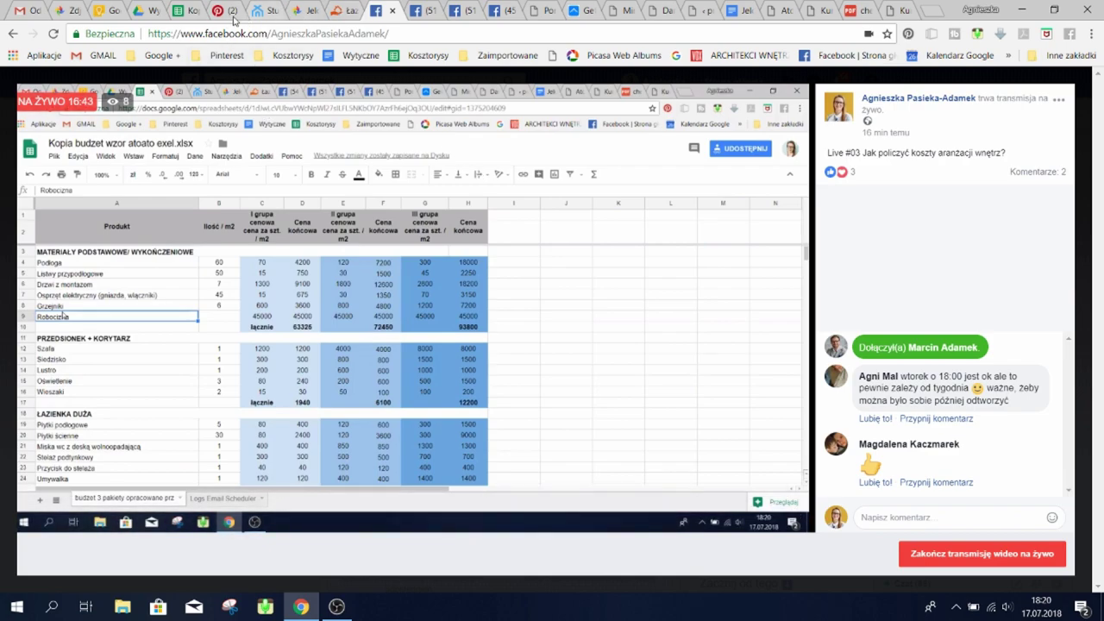
{"action": "left_click", "coordinate": [188, 12]}
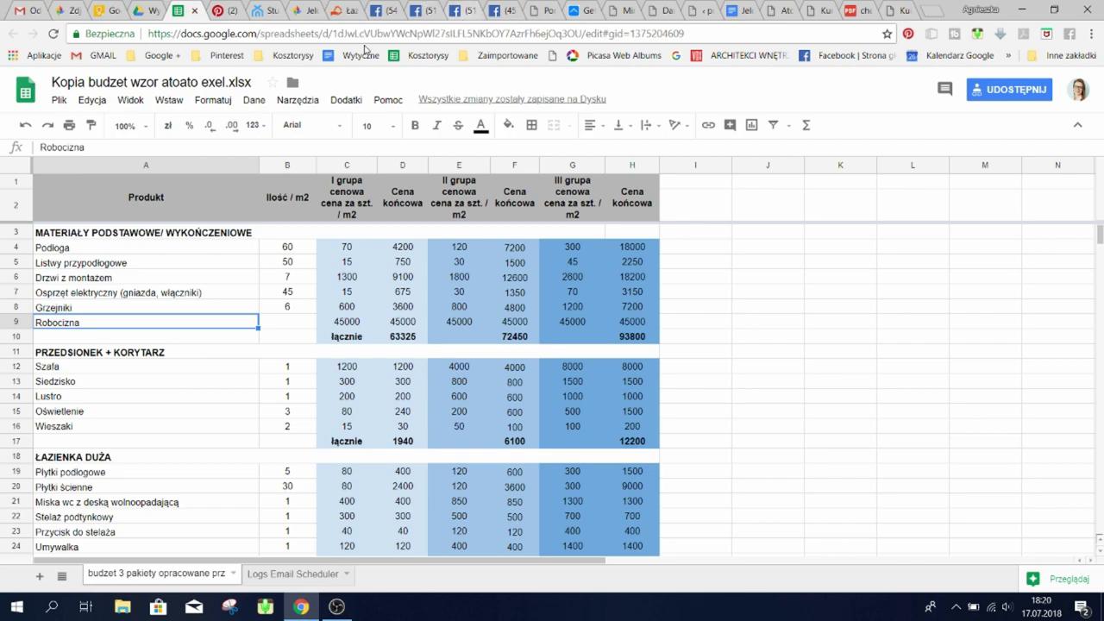
Go through the PRZEDSIONEK + KORYTARZ section, selecting its Oświetlenie and Wieszaki items
{"action": "scroll", "coordinate": [282, 364], "scroll_direction": "down", "scroll_amount": 1}
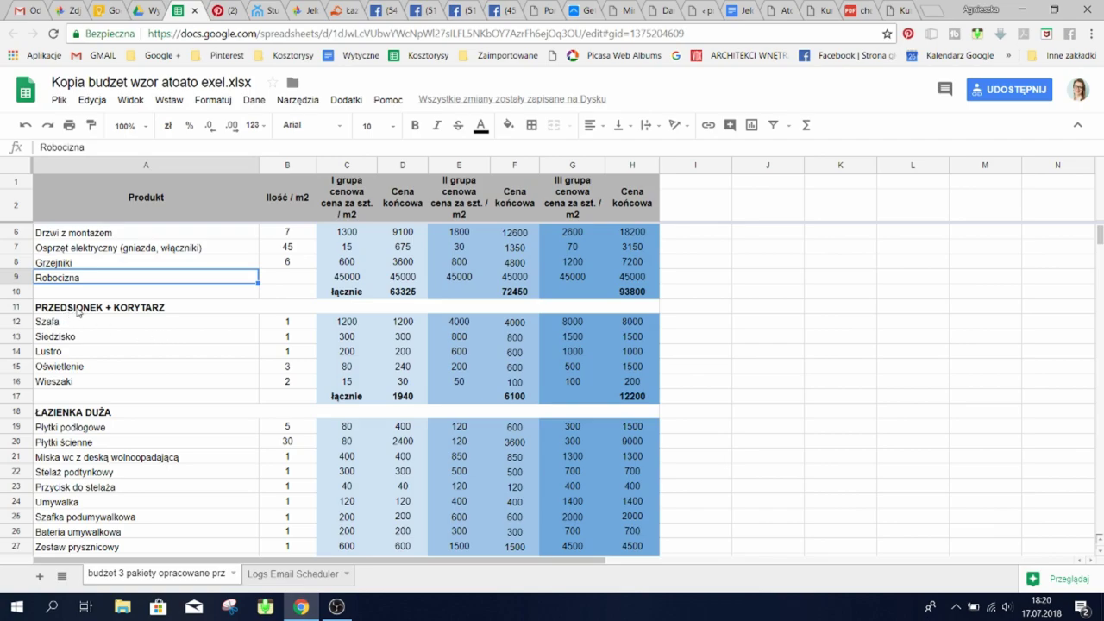
{"action": "left_click", "coordinate": [88, 369]}
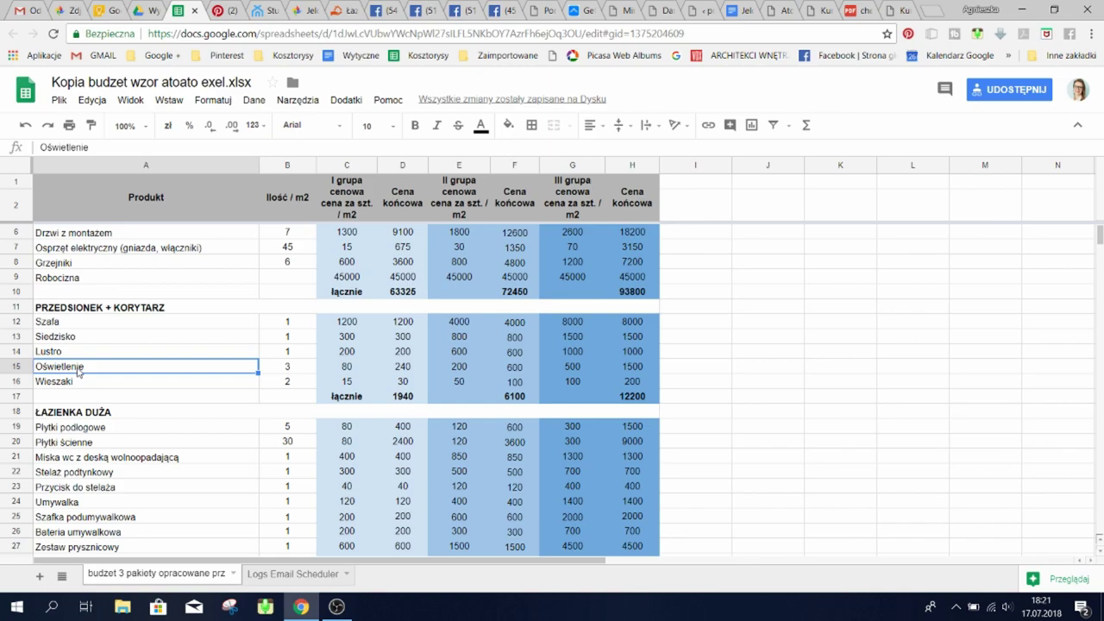
{"action": "scroll", "coordinate": [91, 371], "scroll_direction": "down", "scroll_amount": 1}
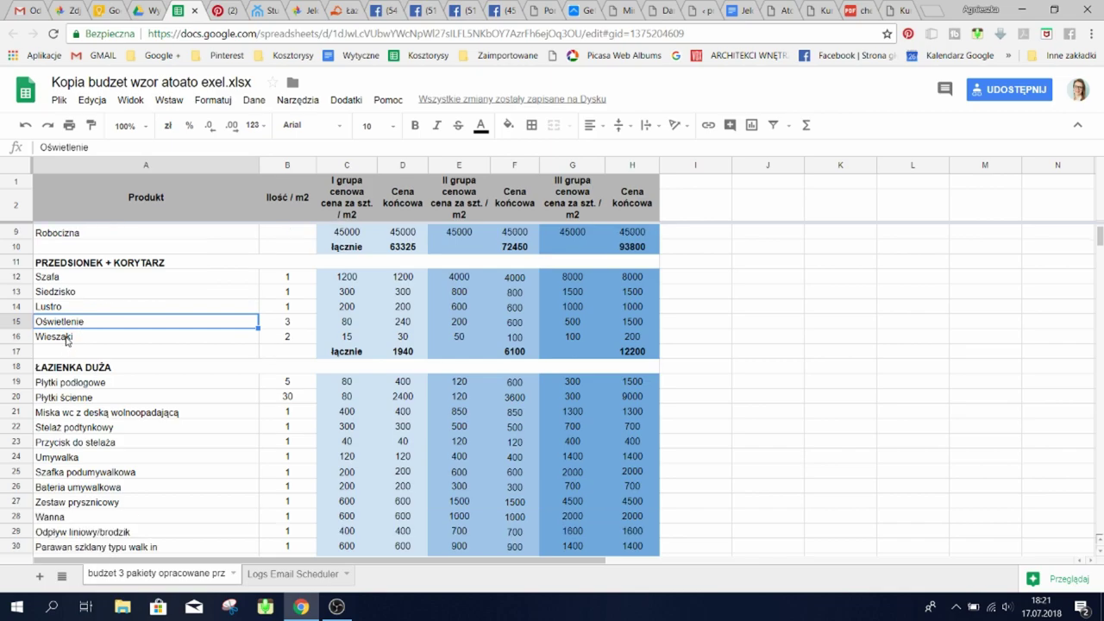
{"action": "left_click", "coordinate": [67, 338]}
{"action": "scroll", "coordinate": [103, 349], "scroll_direction": "down", "scroll_amount": 2}
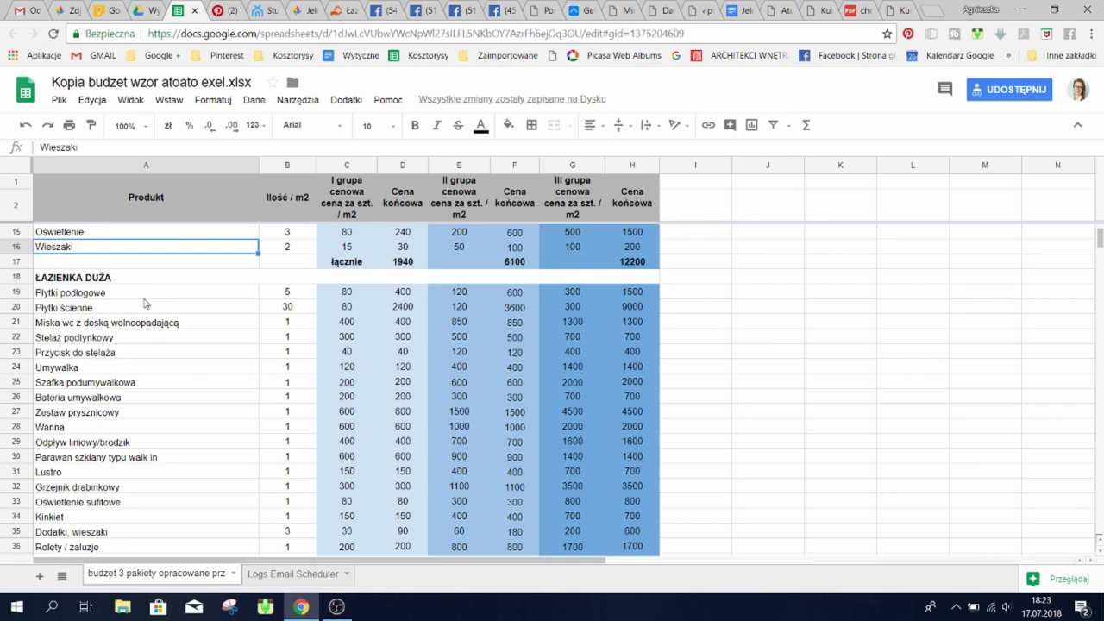
Inspect the Płytki podłogowe and Płytki ścienne items in the first ŁAZIENKA DUŻA section, including the first-group floor tile price
{"action": "left_click", "coordinate": [345, 293]}
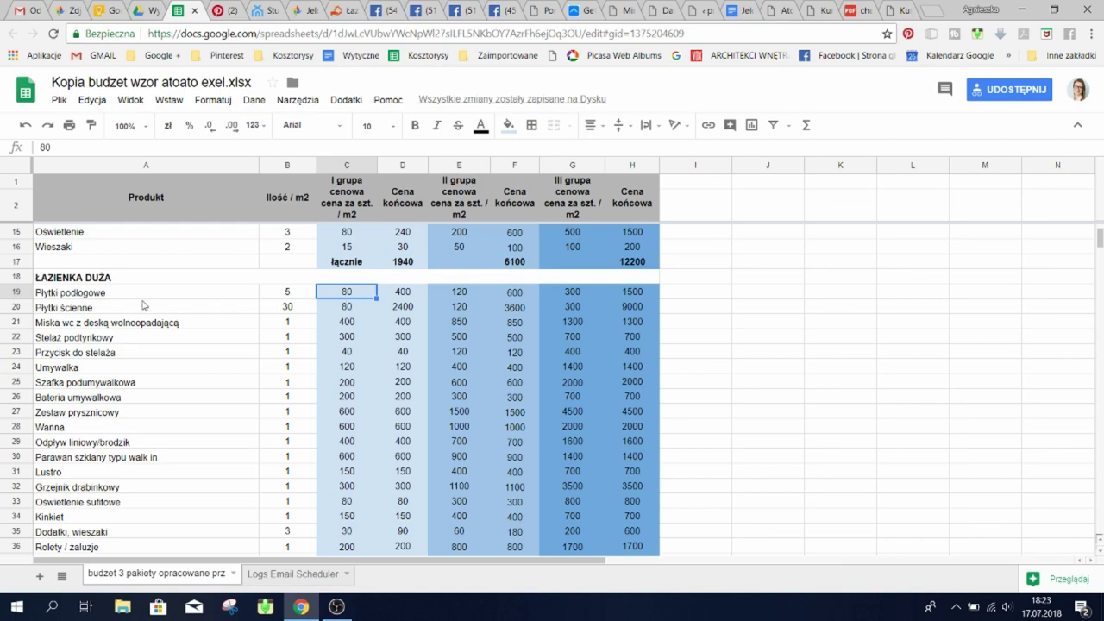
{"action": "left_click", "coordinate": [94, 299]}
{"action": "left_click", "coordinate": [88, 309]}
{"action": "left_click", "coordinate": [94, 295]}
{"action": "left_click", "coordinate": [92, 309]}
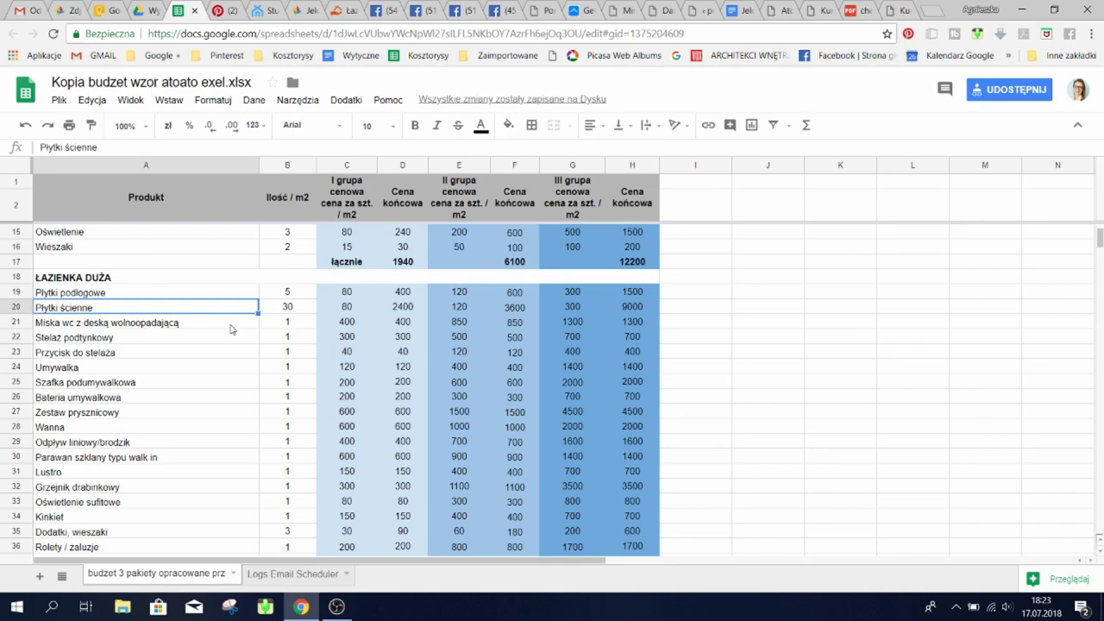
Insert a row above Miska wc z deską wolnoopadającą in the first ŁAZIENKA DUŻA section and name the product mozajka
{"action": "left_click", "coordinate": [17, 322]}
{"action": "right_click", "coordinate": [17, 323]}
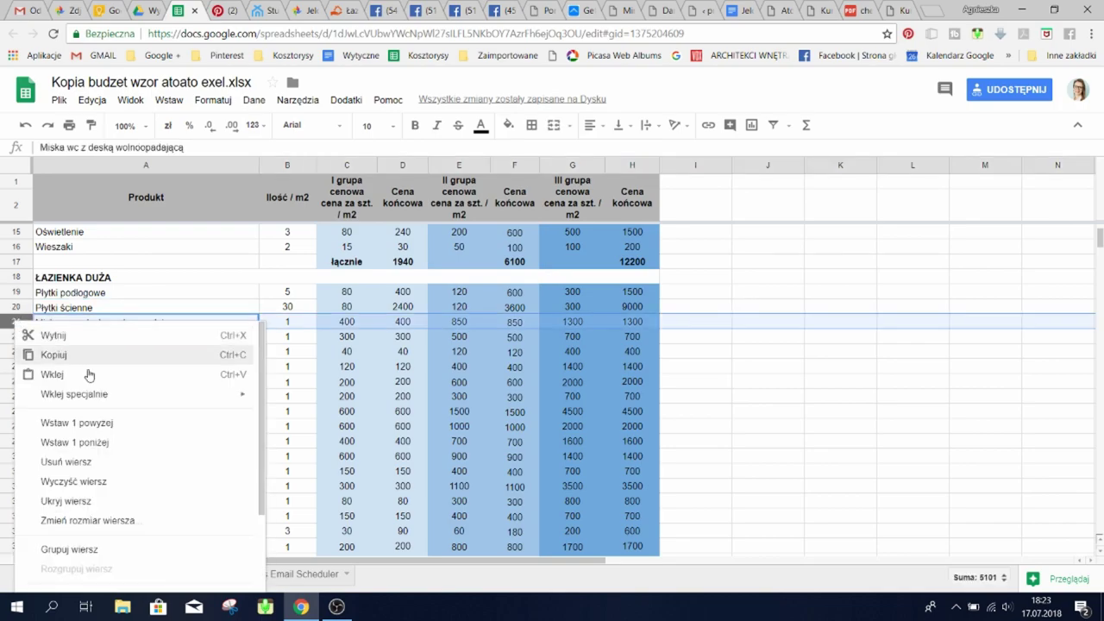
{"action": "left_click", "coordinate": [101, 422]}
{"action": "type", "text": "moazj"}
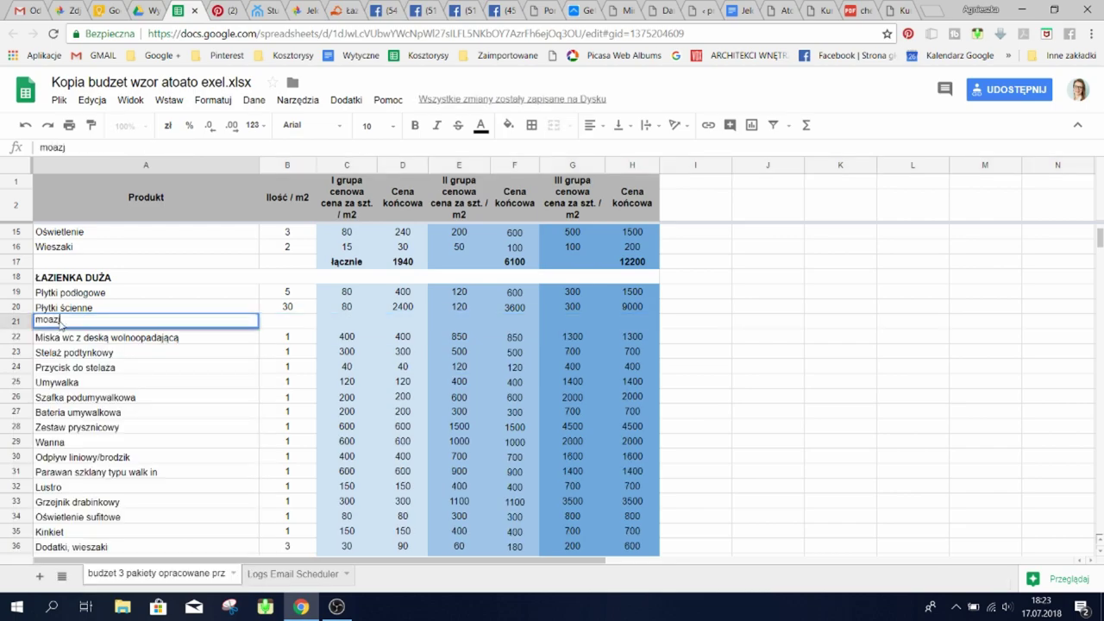
{"action": "left_click_drag", "start_coordinate": [43, 320], "coordinate": [101, 314]}
{"action": "type", "text": "ozajka"}
{"action": "left_click", "coordinate": [292, 326]}
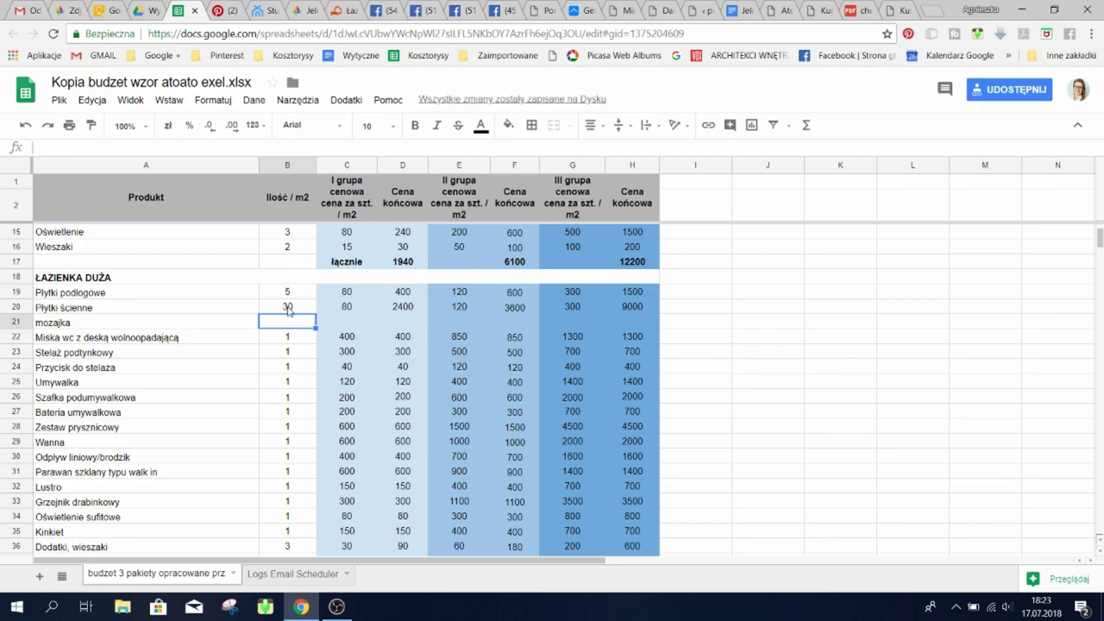
{"action": "left_click", "coordinate": [344, 323]}
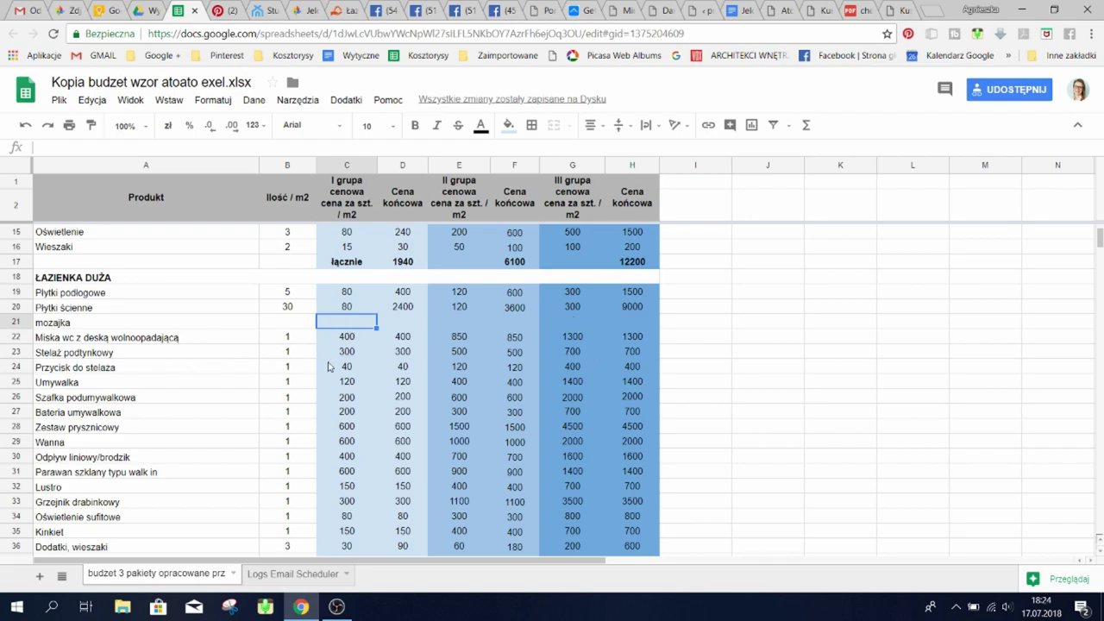
Delete the mozajka row from the first ŁAZIENKA DUŻA section
{"action": "key", "text": "Home"}
{"action": "key", "text": "shift+space"}
{"action": "key", "text": "ctrl+alt+minus"}
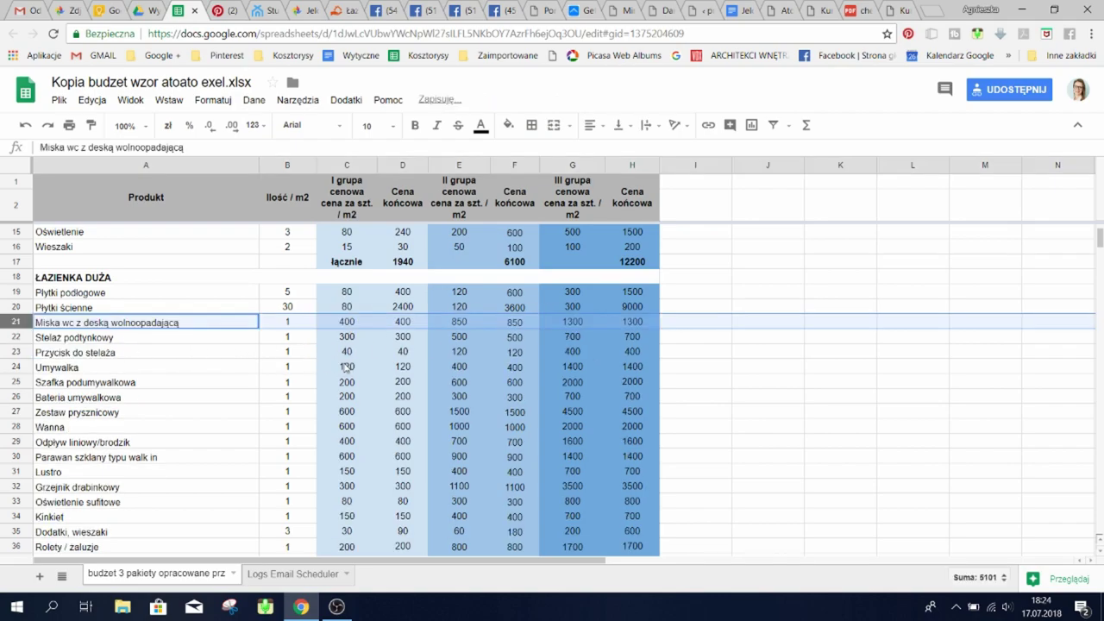
Go through the Miska wc, Umywalka, Szafka podumywalkowa and Bateria umywalkowa items in the first ŁAZIENKA DUŻA section
{"action": "left_click", "coordinate": [160, 324]}
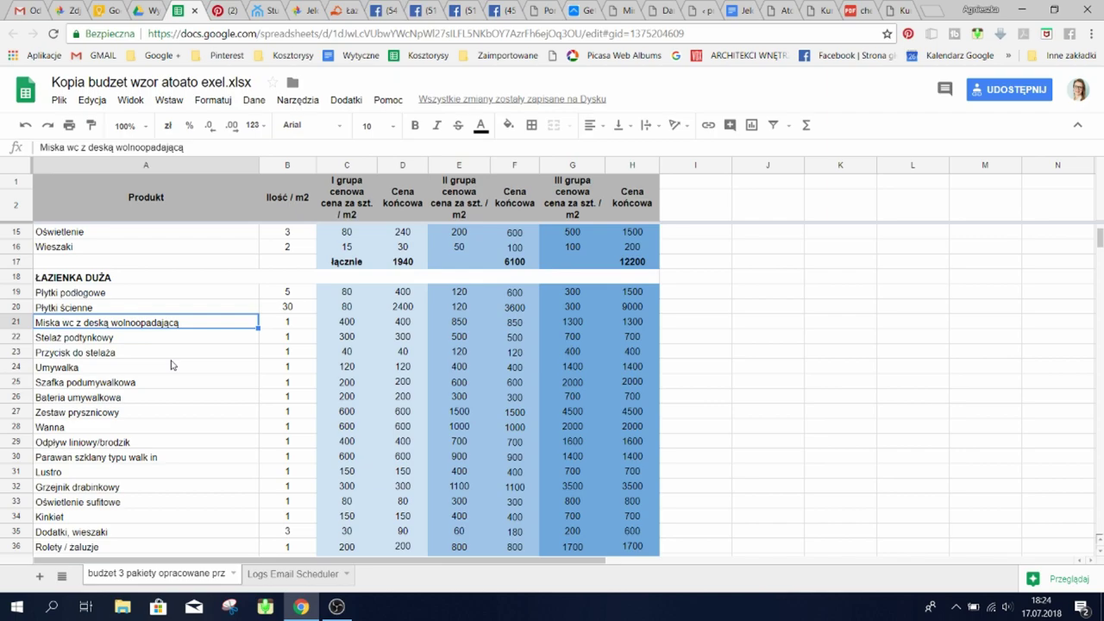
{"action": "scroll", "coordinate": [63, 361], "scroll_direction": "down", "scroll_amount": 1}
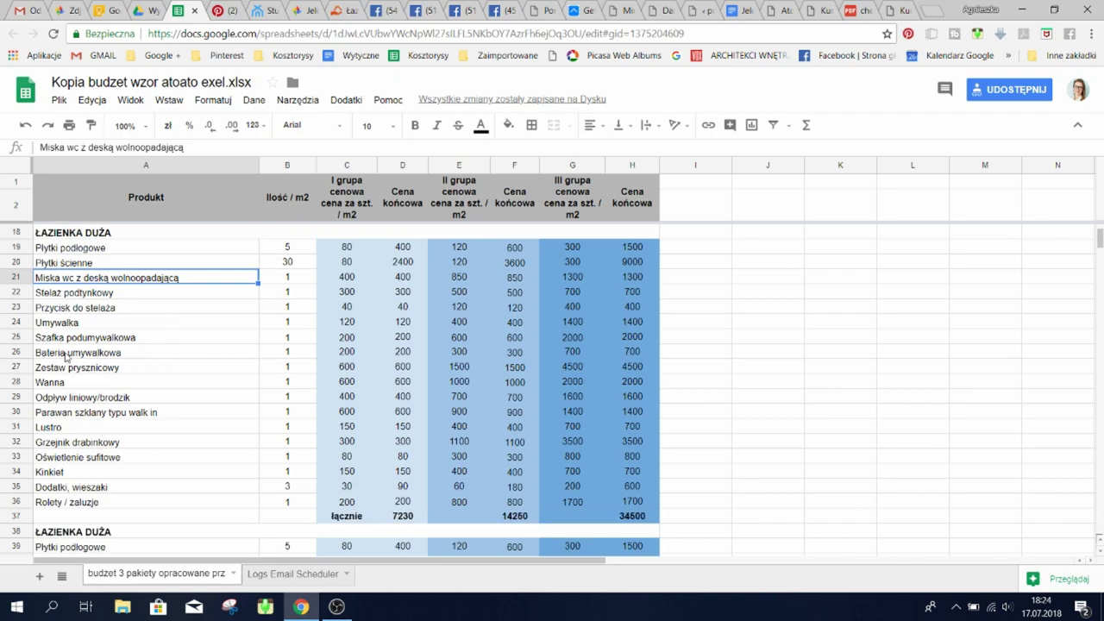
{"action": "left_click", "coordinate": [56, 326]}
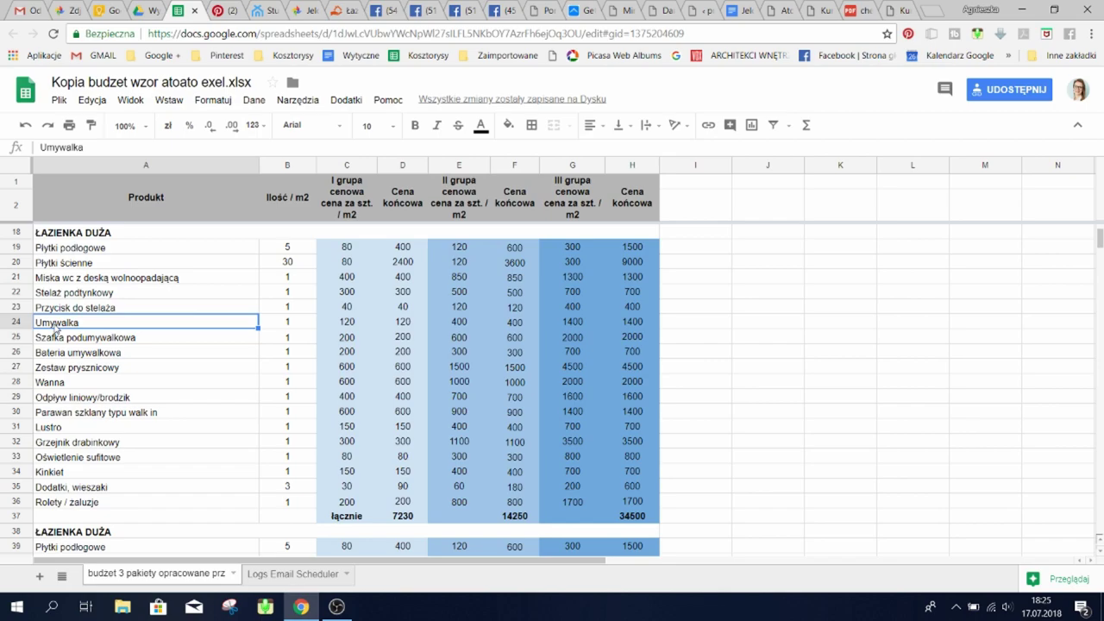
{"action": "left_click", "coordinate": [83, 342]}
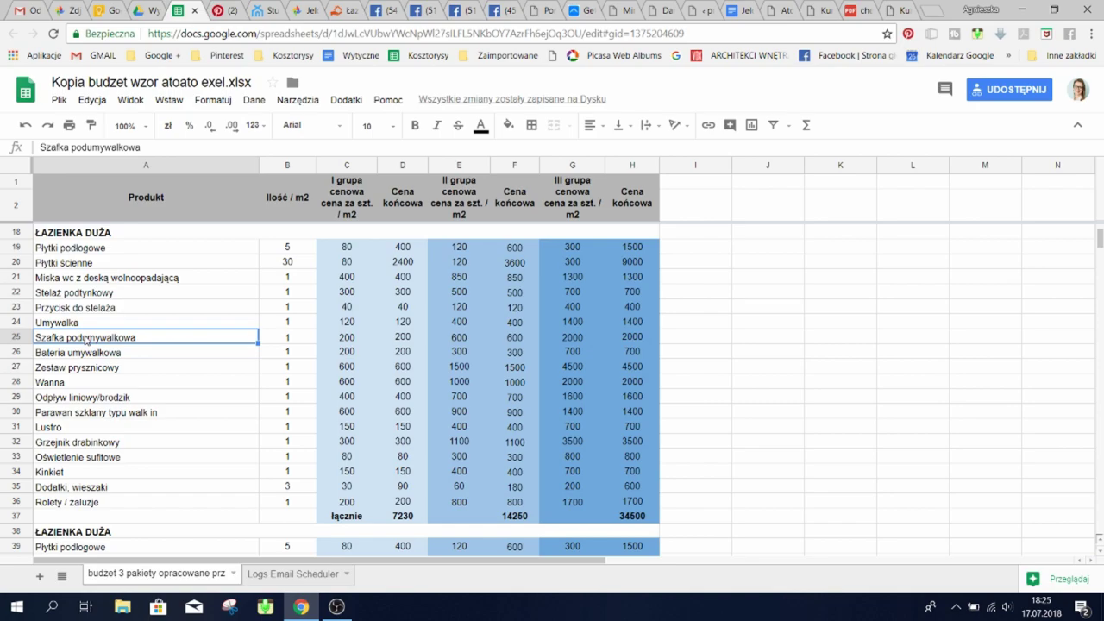
{"action": "left_click", "coordinate": [89, 355]}
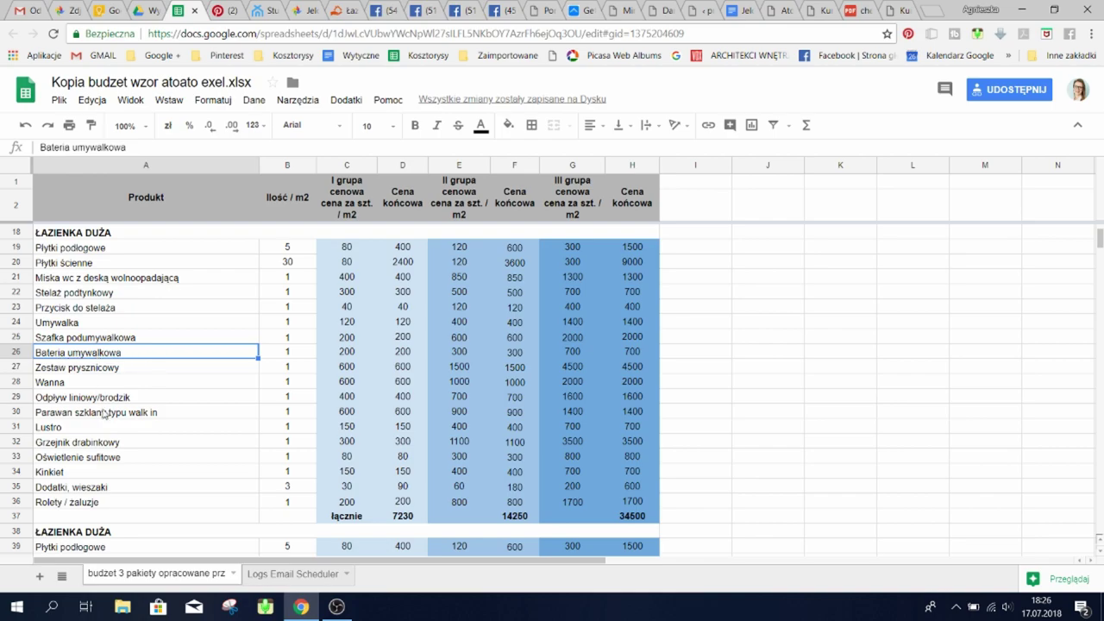
Go through the Zestaw prysznicowy, Wanna and Odpływ liniowy/brodzik items of the first large bathroom
{"action": "scroll", "coordinate": [108, 406], "scroll_direction": "down", "scroll_amount": 1}
{"action": "left_click", "coordinate": [64, 324]}
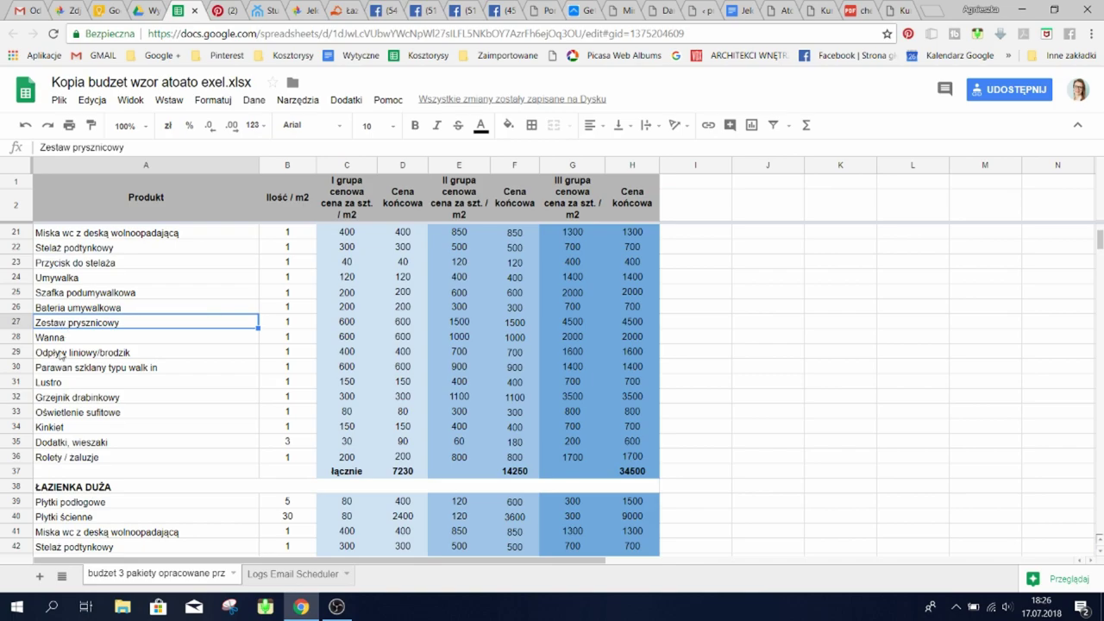
{"action": "left_click", "coordinate": [68, 341]}
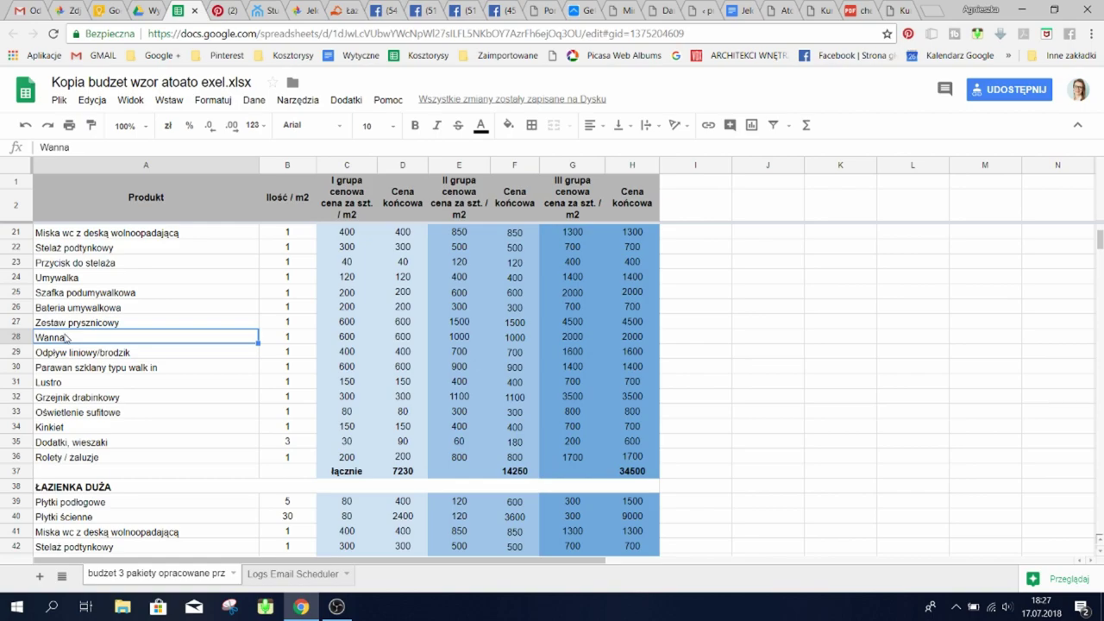
{"action": "left_click", "coordinate": [86, 357]}
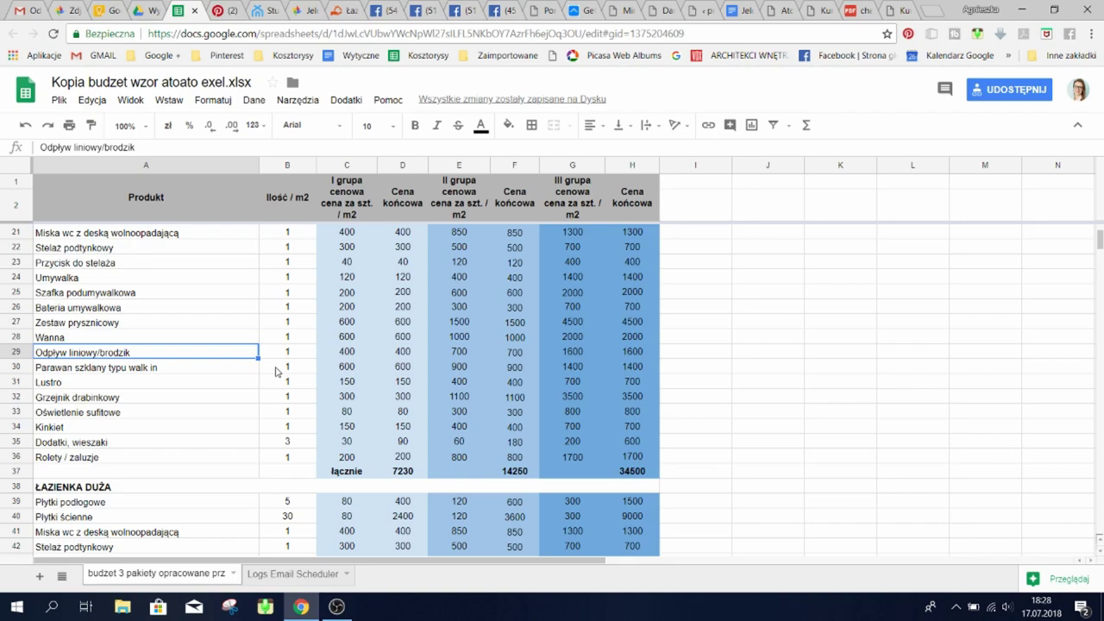
Look through all room sections and examine their subtotals and the ŁĄCZNA KWOTA totals for the three price groups
{"action": "scroll", "coordinate": [233, 378], "scroll_direction": "down", "scroll_amount": 1}
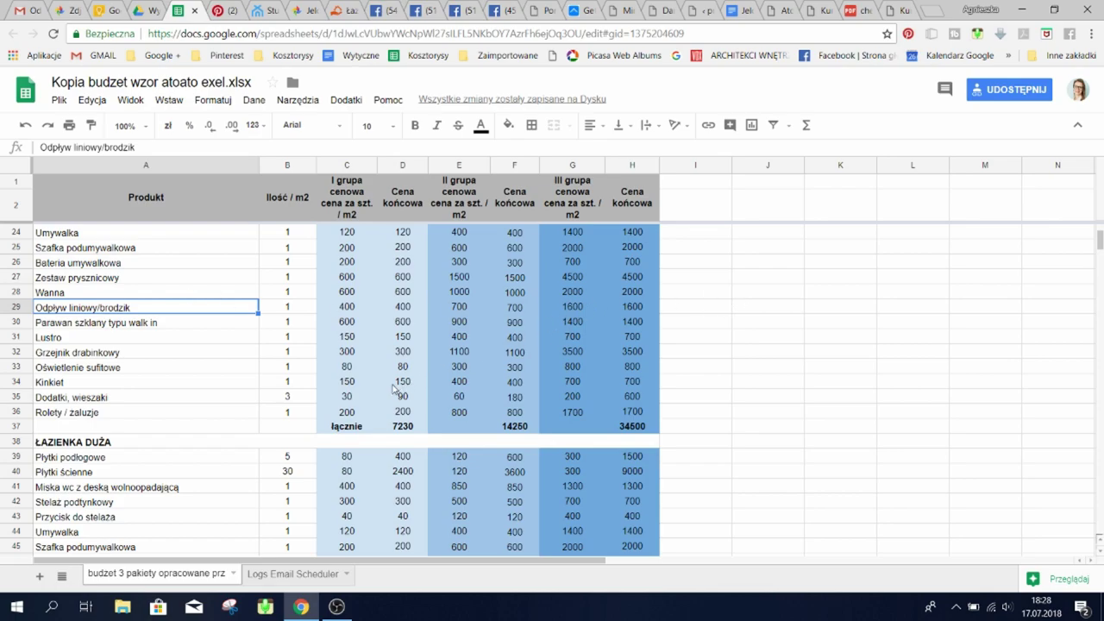
{"action": "scroll", "coordinate": [596, 328], "scroll_direction": "up", "scroll_amount": 5}
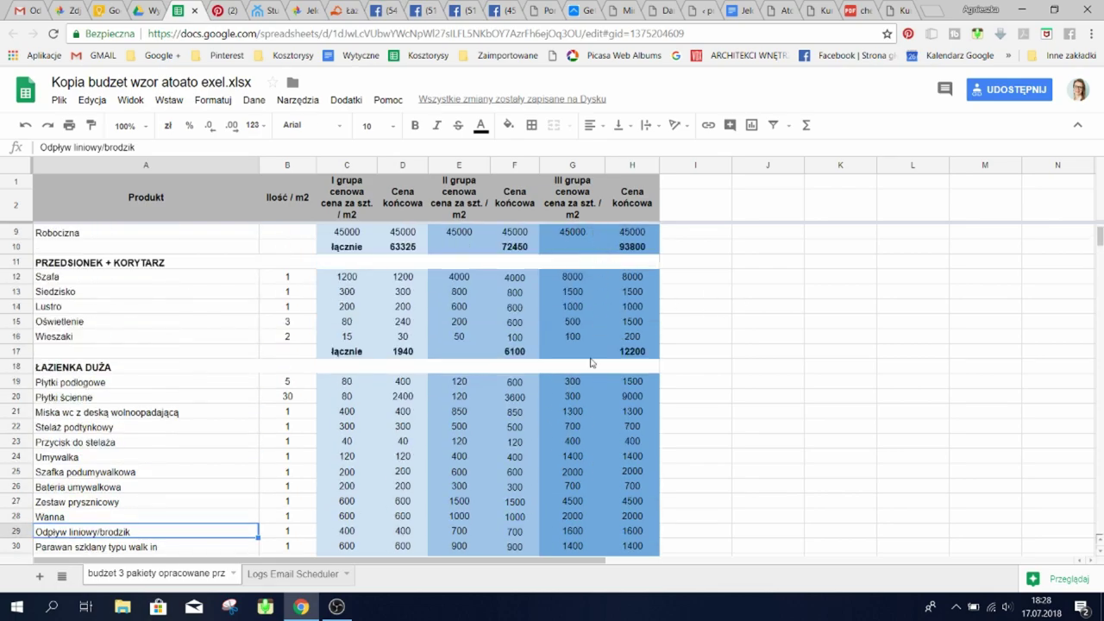
{"action": "scroll", "coordinate": [609, 353], "scroll_direction": "down", "scroll_amount": 15}
{"action": "scroll", "coordinate": [611, 355], "scroll_direction": "down", "scroll_amount": 20}
{"action": "scroll", "coordinate": [626, 388], "scroll_direction": "up", "scroll_amount": 2}
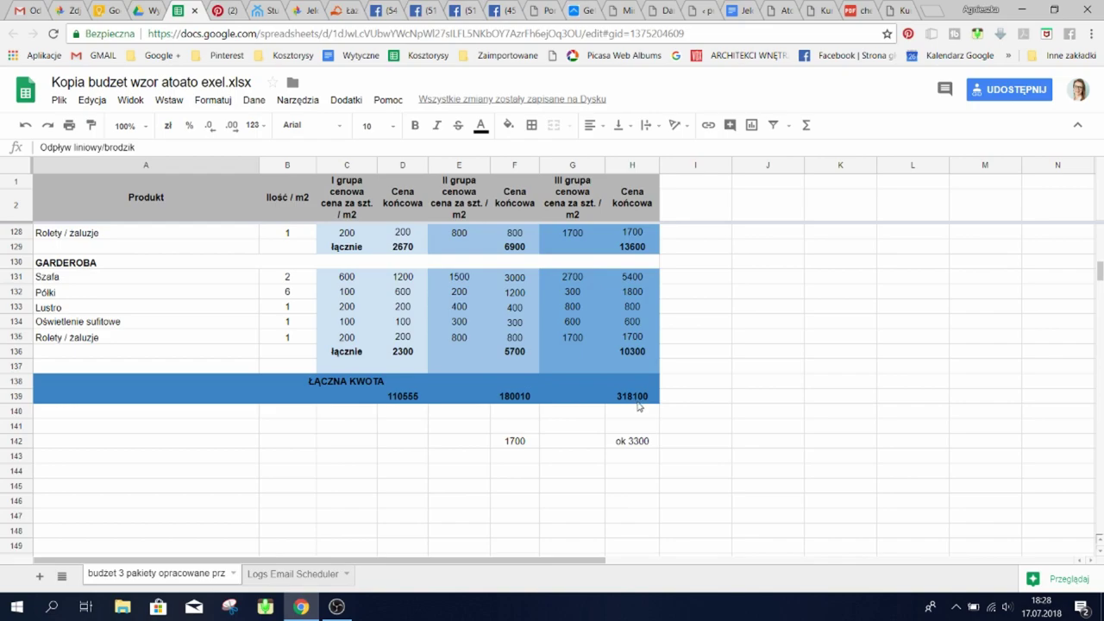
{"action": "scroll", "coordinate": [634, 388], "scroll_direction": "up", "scroll_amount": 5}
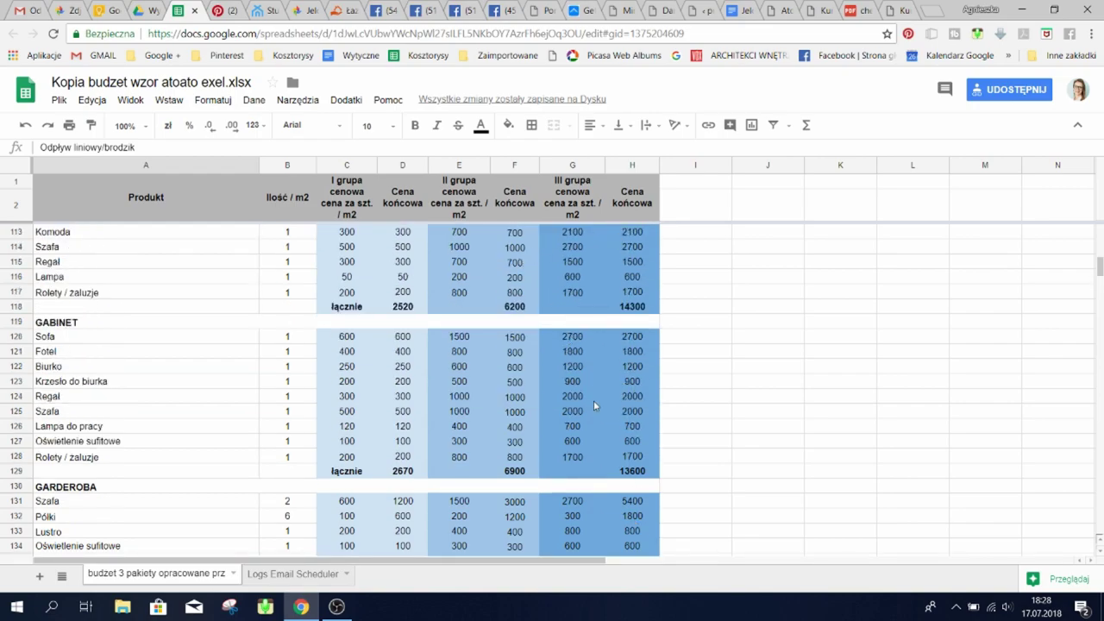
{"action": "scroll", "coordinate": [604, 405], "scroll_direction": "up", "scroll_amount": 15}
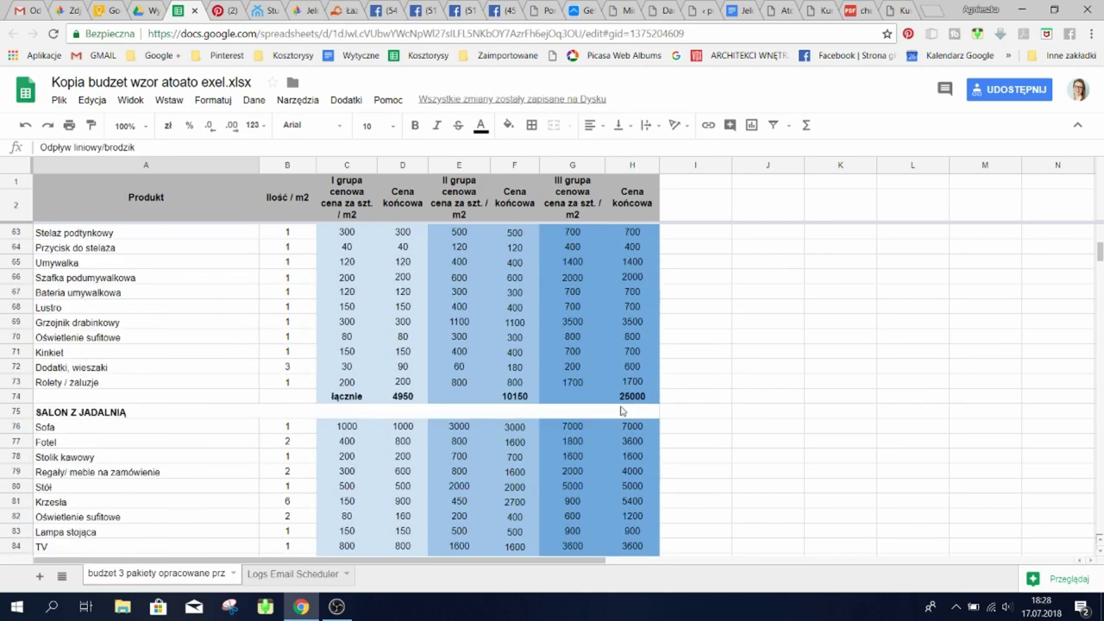
{"action": "scroll", "coordinate": [613, 420], "scroll_direction": "up", "scroll_amount": 15}
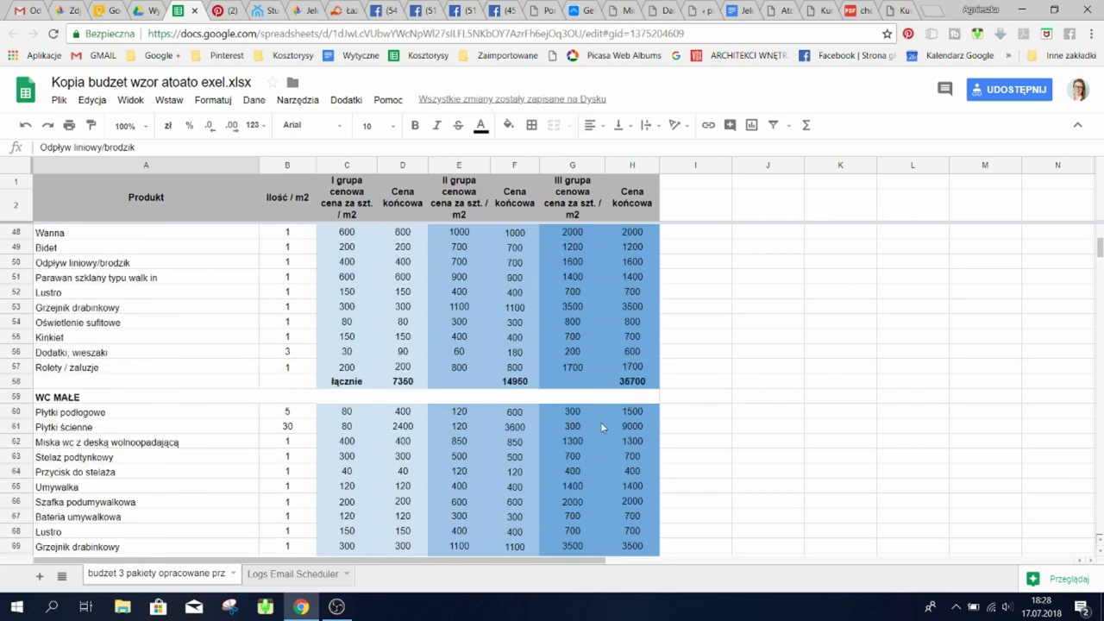
{"action": "scroll", "coordinate": [610, 419], "scroll_direction": "up", "scroll_amount": 5}
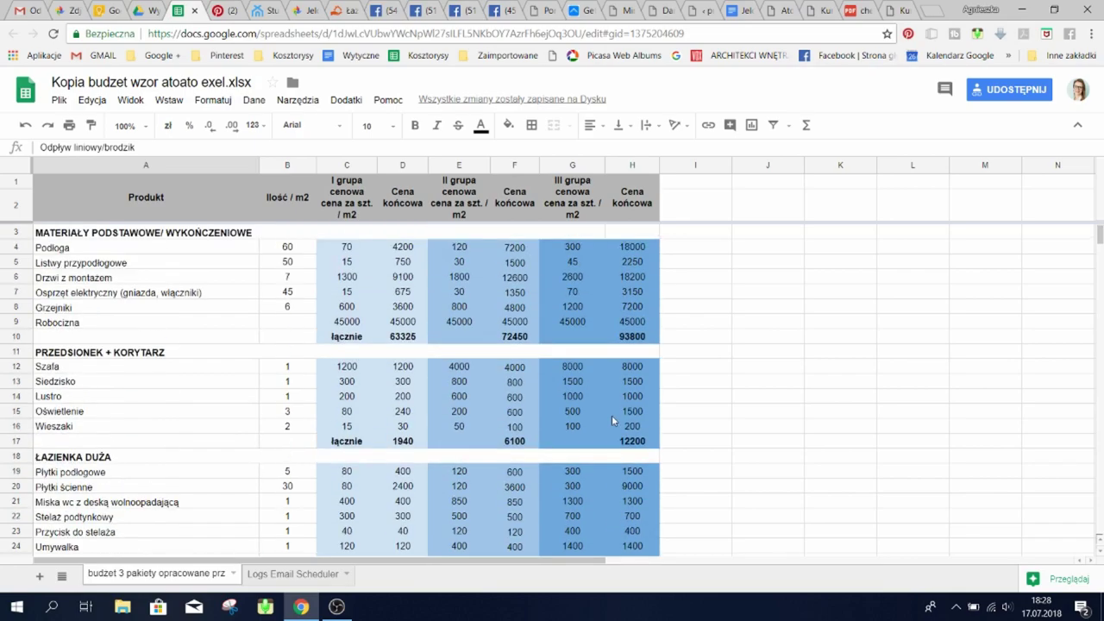
{"action": "scroll", "coordinate": [612, 415], "scroll_direction": "down", "scroll_amount": 20}
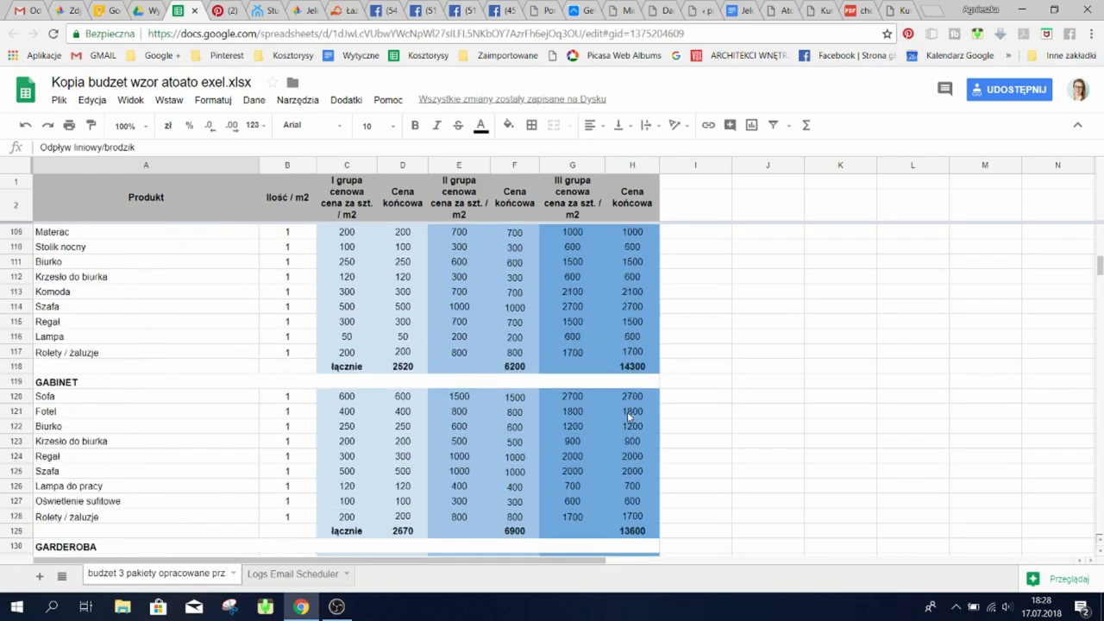
{"action": "scroll", "coordinate": [650, 475], "scroll_direction": "up", "scroll_amount": 6}
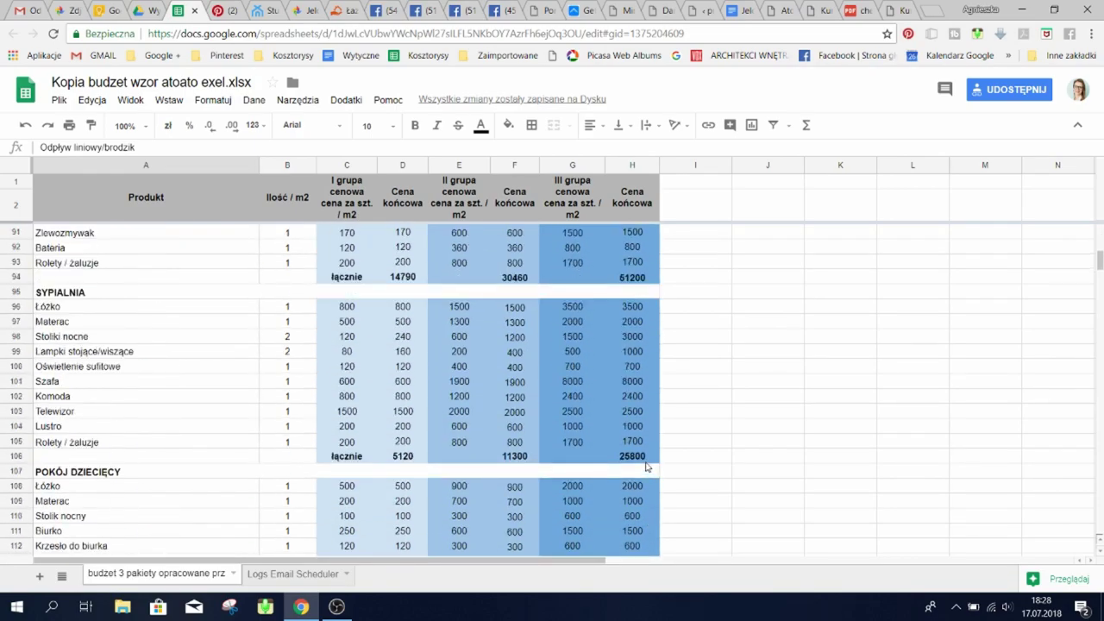
{"action": "scroll", "coordinate": [643, 464], "scroll_direction": "down", "scroll_amount": 7}
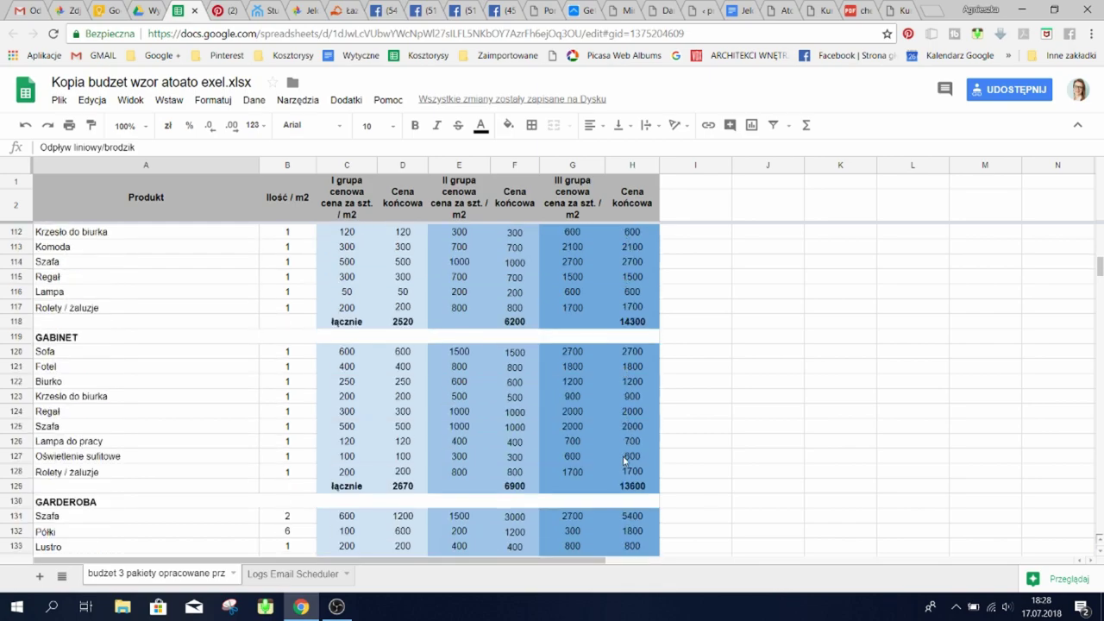
{"action": "scroll", "coordinate": [624, 461], "scroll_direction": "down", "scroll_amount": 5}
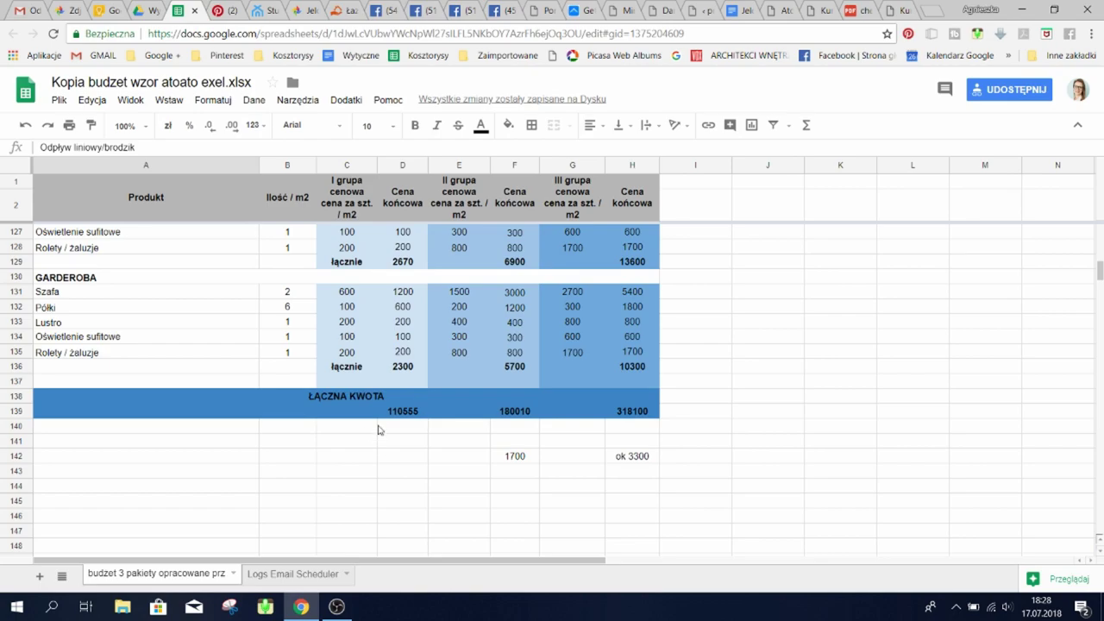
{"action": "scroll", "coordinate": [392, 440], "scroll_direction": "up", "scroll_amount": 6}
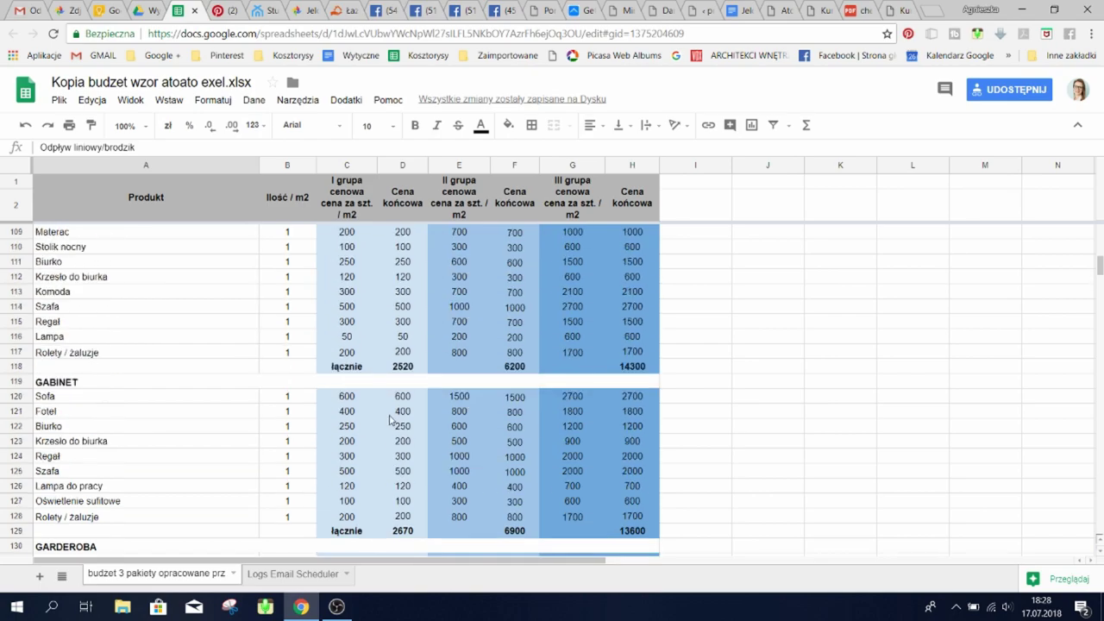
{"action": "scroll", "coordinate": [390, 420], "scroll_direction": "up", "scroll_amount": 20}
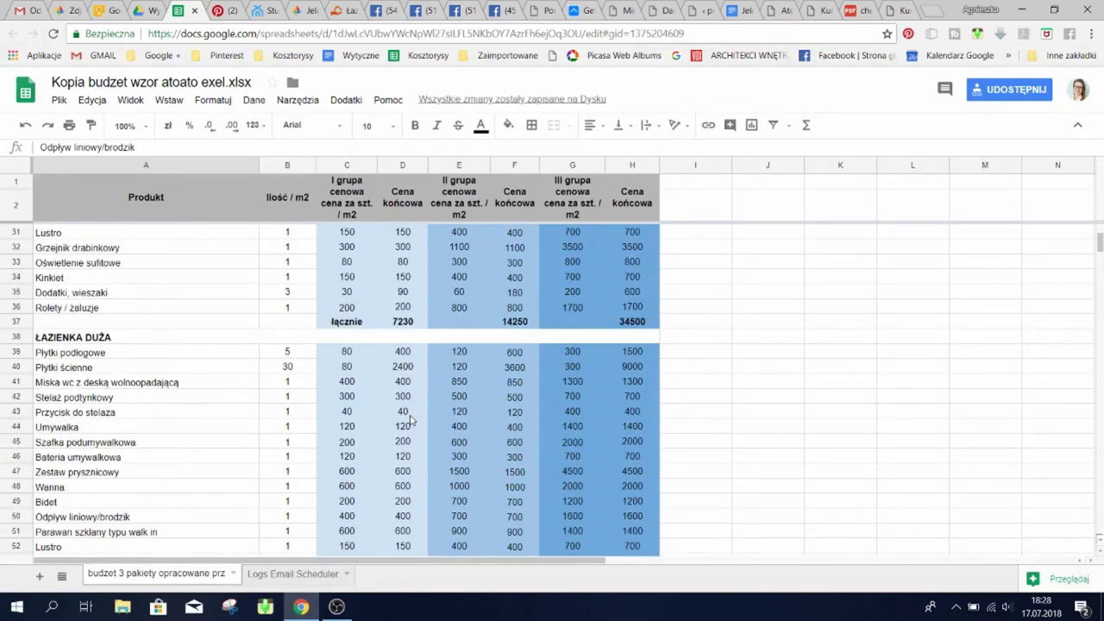
{"action": "scroll", "coordinate": [411, 420], "scroll_direction": "up", "scroll_amount": 5}
Check the Facebook live broadcast comments twice, returning each time to the bathroom items in the budget spreadsheet
{"action": "left_click", "coordinate": [392, 10]}
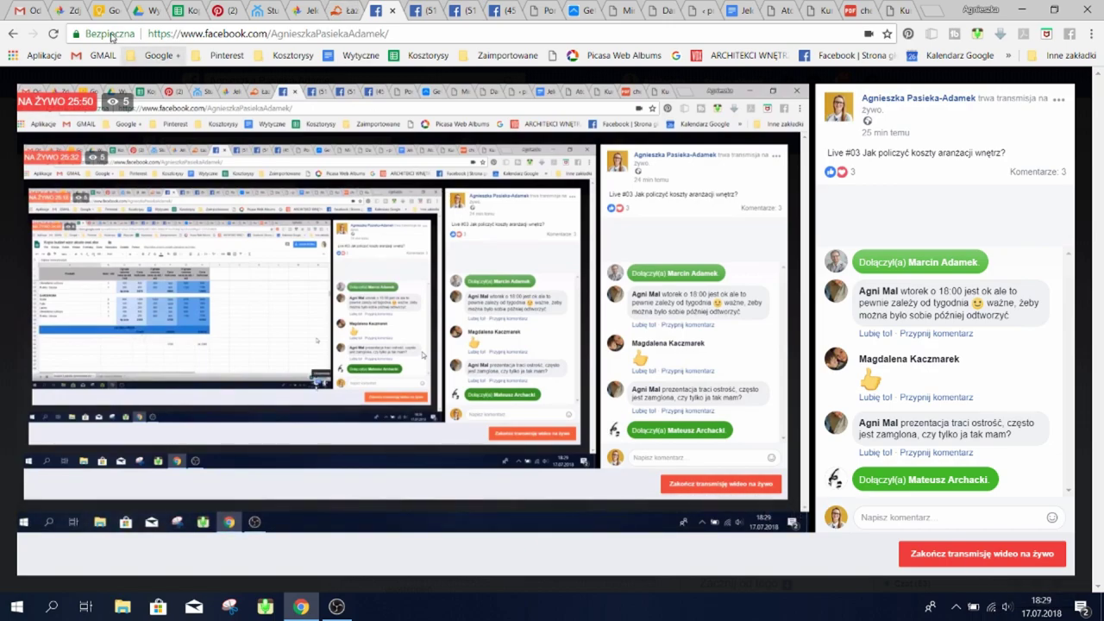
{"action": "left_click", "coordinate": [180, 15]}
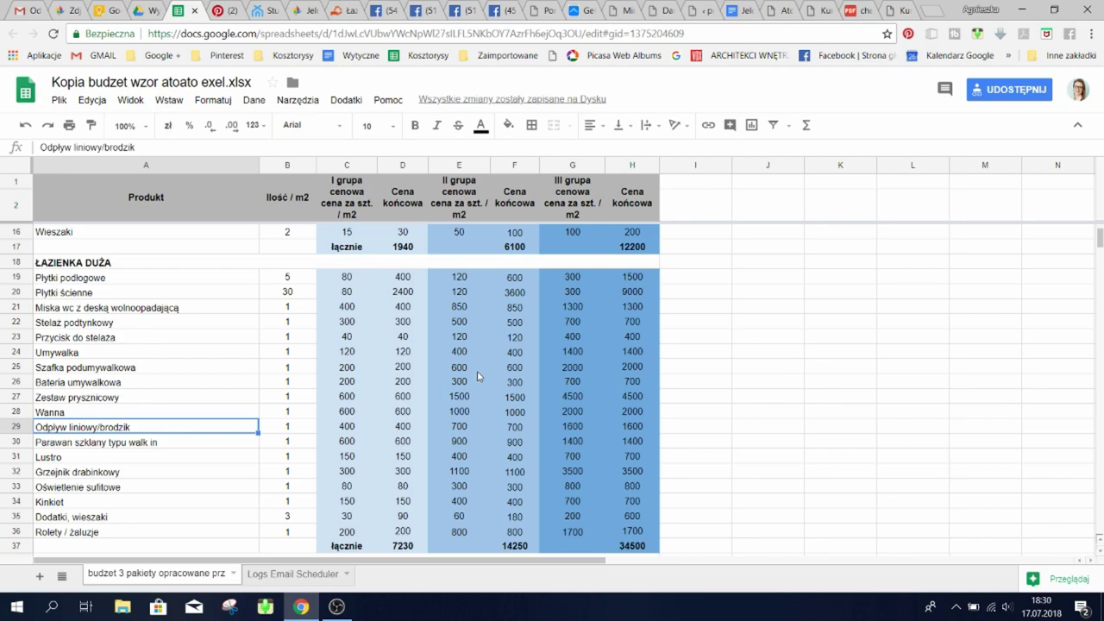
{"action": "scroll", "coordinate": [478, 376], "scroll_direction": "down", "scroll_amount": 4}
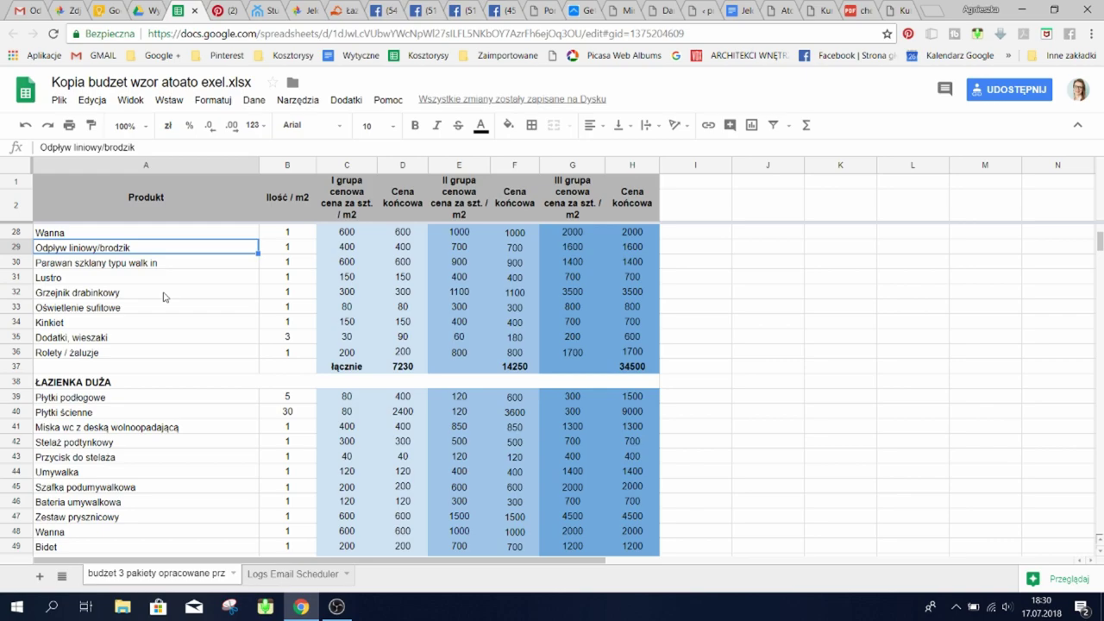
{"action": "left_click", "coordinate": [384, 12]}
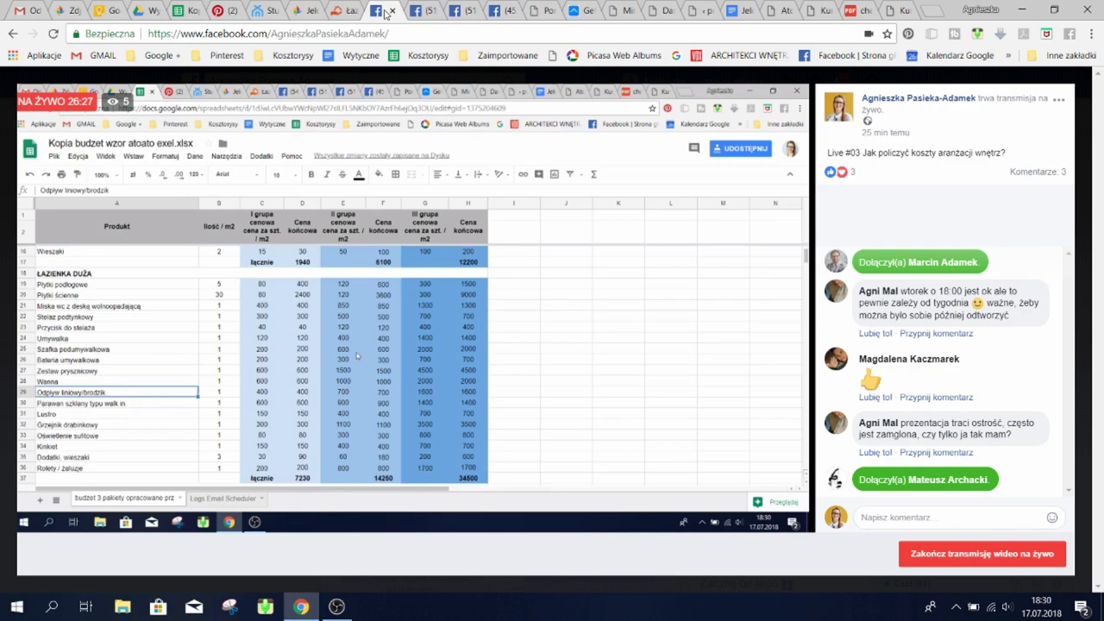
{"action": "left_click", "coordinate": [183, 11]}
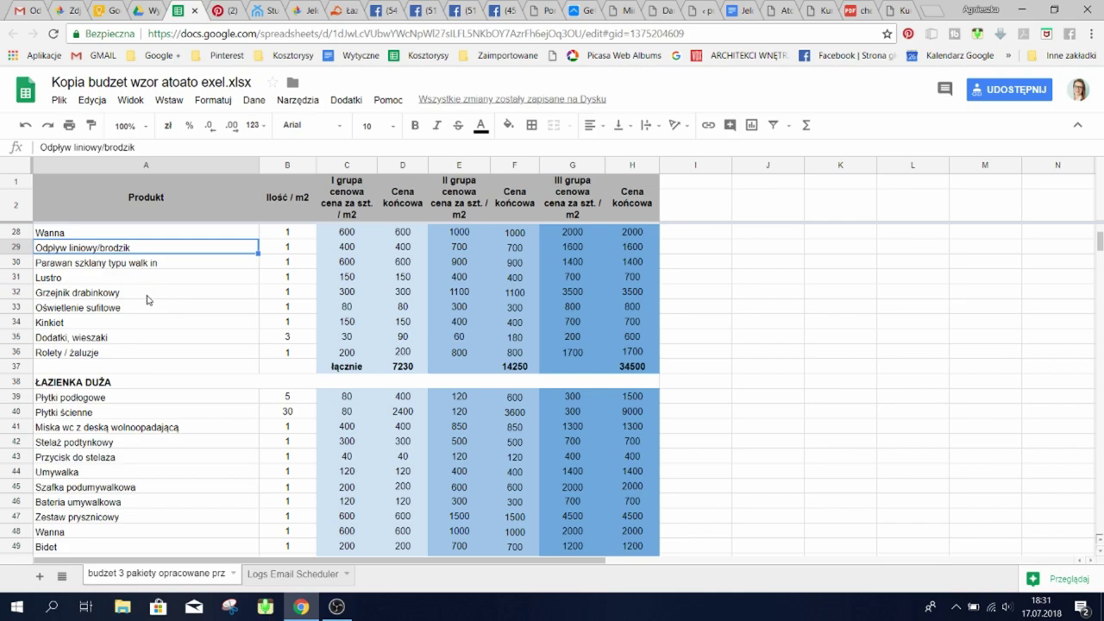
Go through the Grzejnik drabinkowy, Oświetlenie sufitowe and Dodatki, wieszaki items in the first ŁAZIENKA DUŻA section
{"action": "scroll", "coordinate": [50, 309], "scroll_direction": "down", "scroll_amount": 1}
{"action": "scroll", "coordinate": [50, 308], "scroll_direction": "up", "scroll_amount": 1}
{"action": "left_click", "coordinate": [99, 296]}
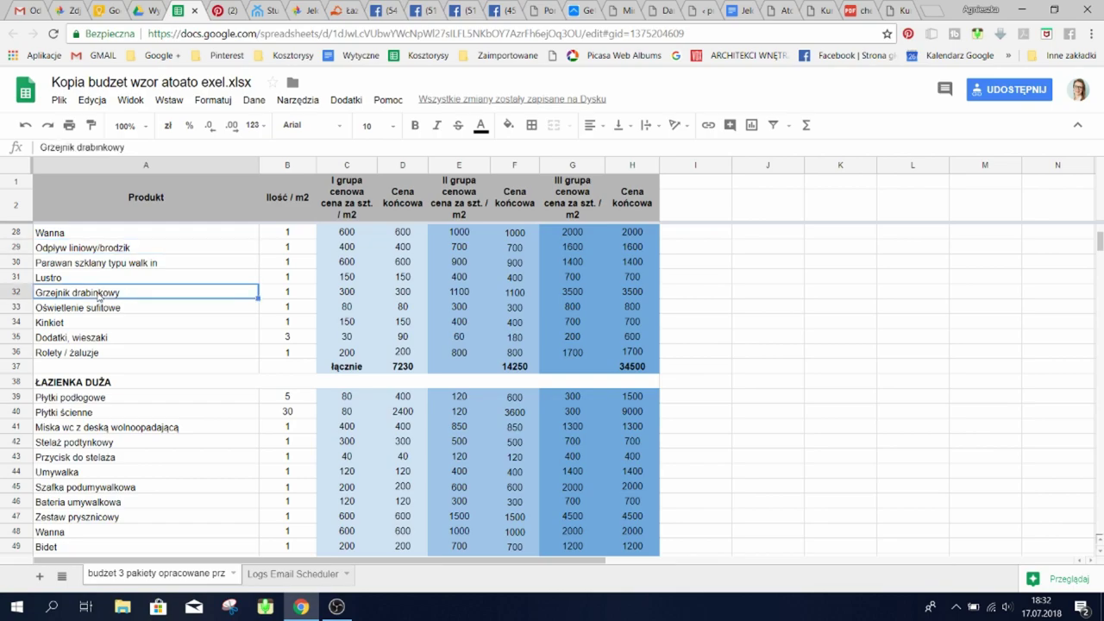
{"action": "scroll", "coordinate": [102, 312], "scroll_direction": "down", "scroll_amount": 1}
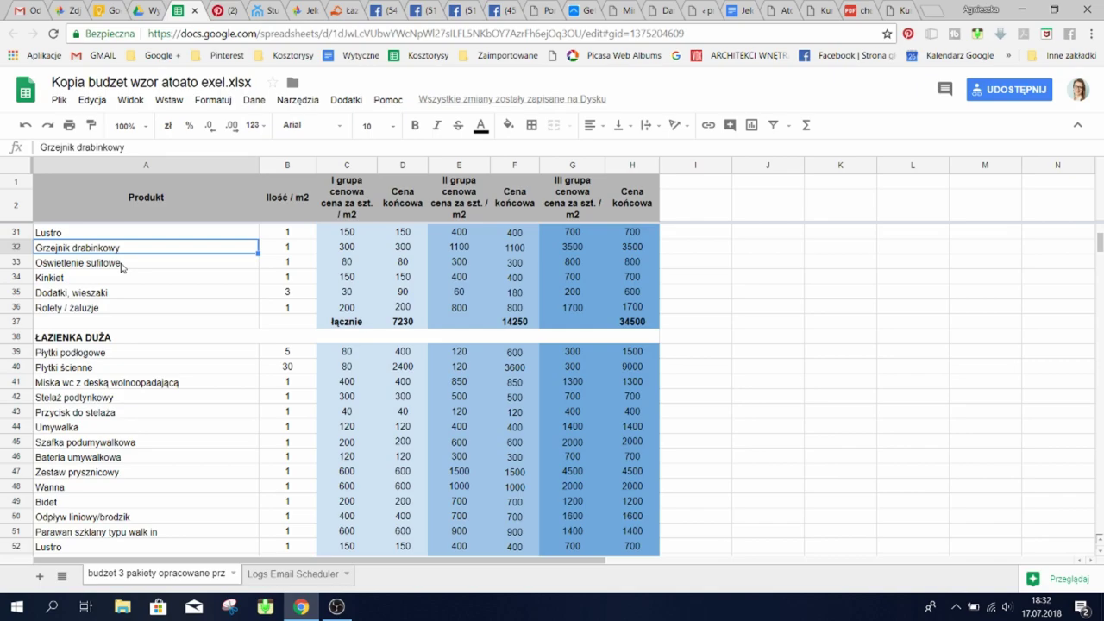
{"action": "left_click", "coordinate": [60, 267]}
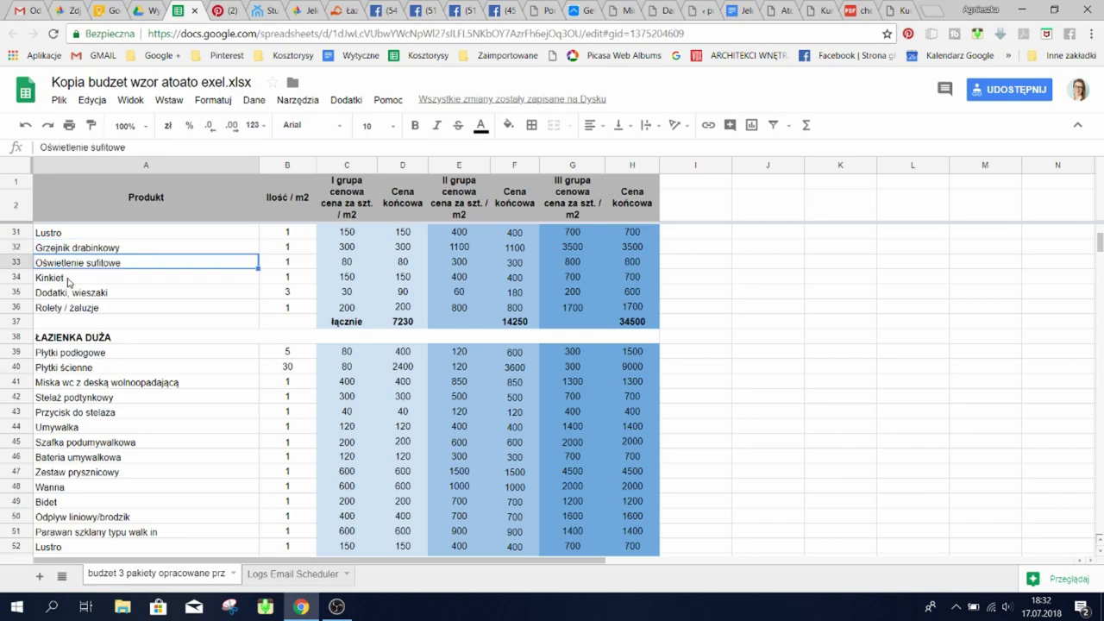
{"action": "left_click", "coordinate": [99, 295]}
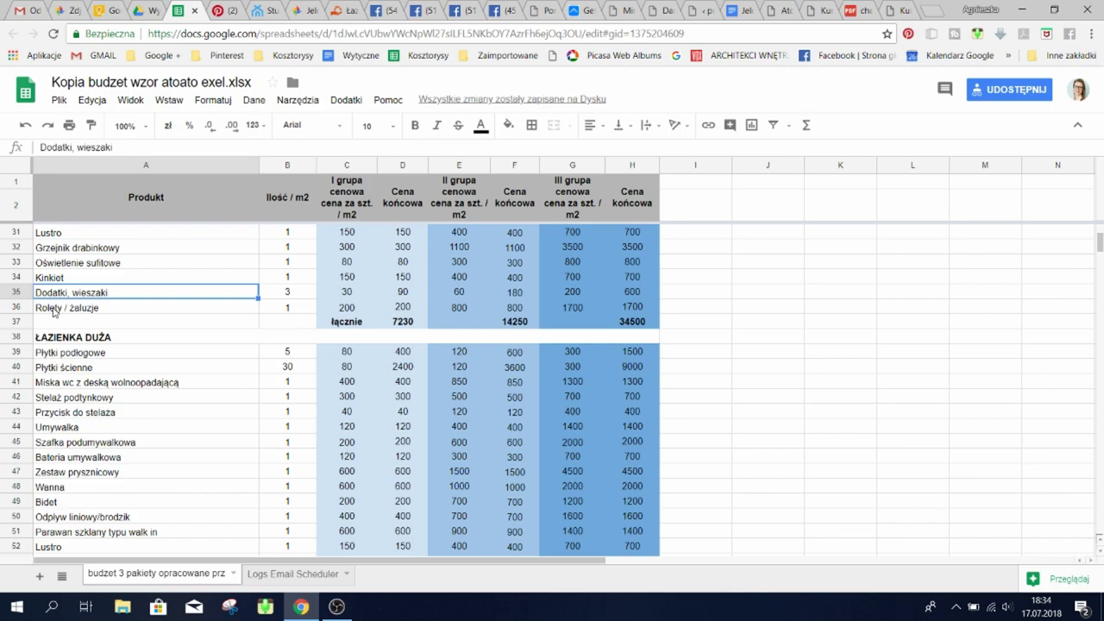
Look through the second ŁAZIENKA DUŻA, WC MAŁE and SALON Z JADALNIĄ sections, ending at the living room's TV item
{"action": "scroll", "coordinate": [53, 311], "scroll_direction": "down", "scroll_amount": 5}
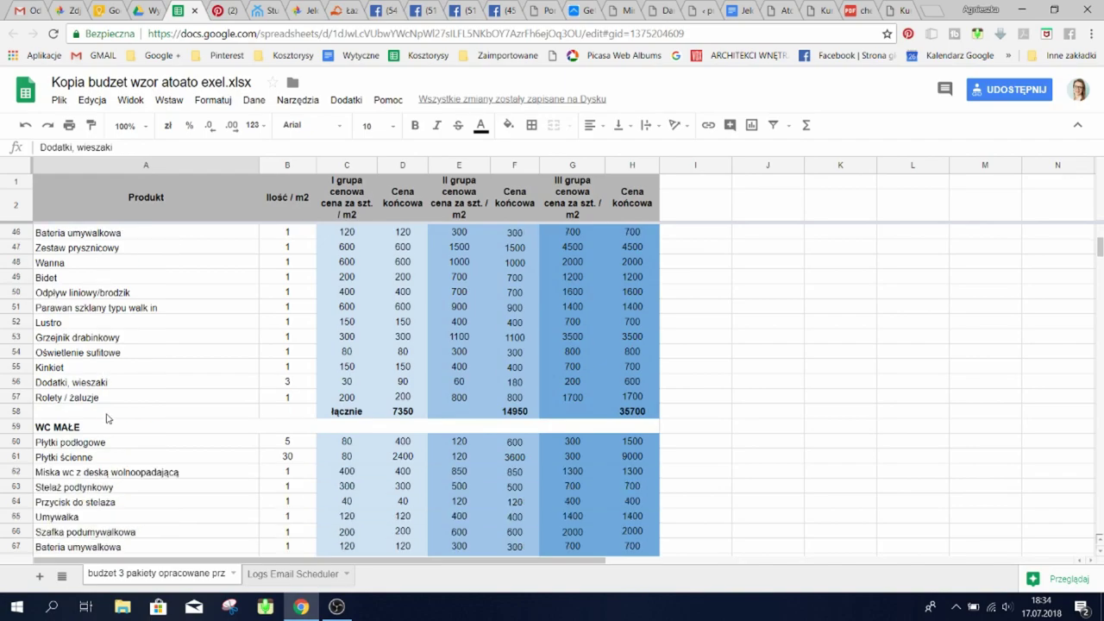
{"action": "scroll", "coordinate": [107, 419], "scroll_direction": "down", "scroll_amount": 2}
{"action": "scroll", "coordinate": [113, 407], "scroll_direction": "down", "scroll_amount": 1}
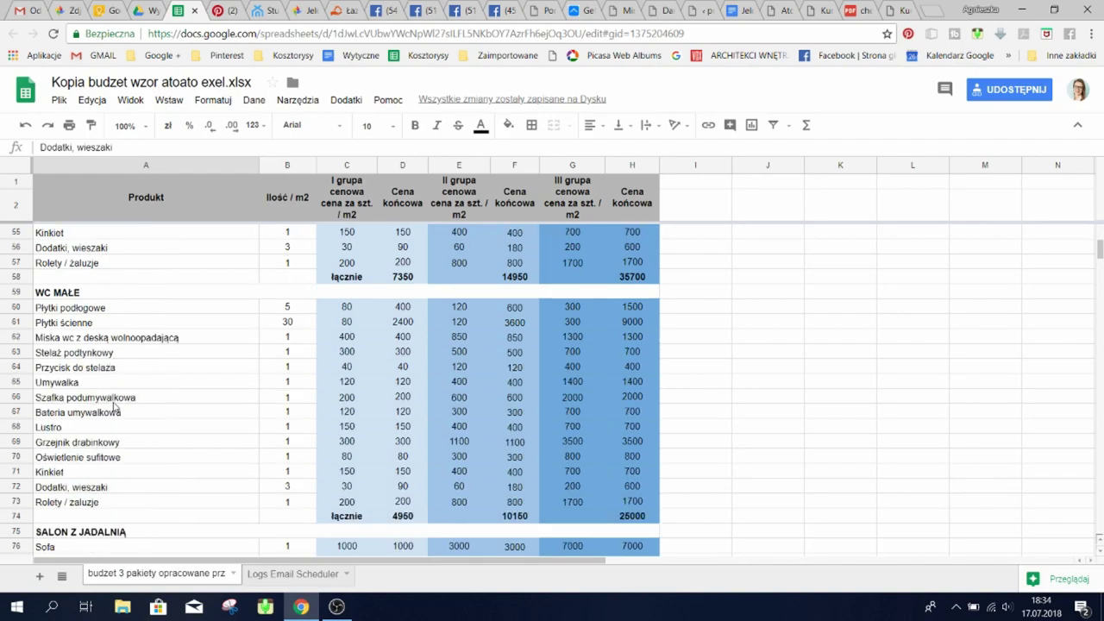
{"action": "scroll", "coordinate": [113, 407], "scroll_direction": "down", "scroll_amount": 1}
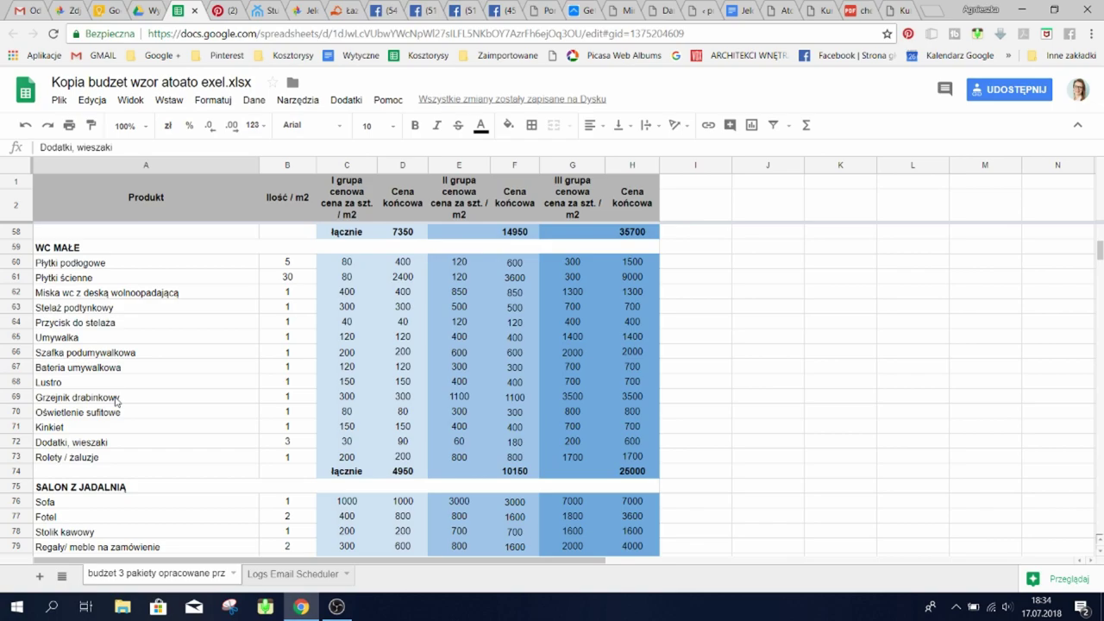
{"action": "scroll", "coordinate": [190, 426], "scroll_direction": "down", "scroll_amount": 2}
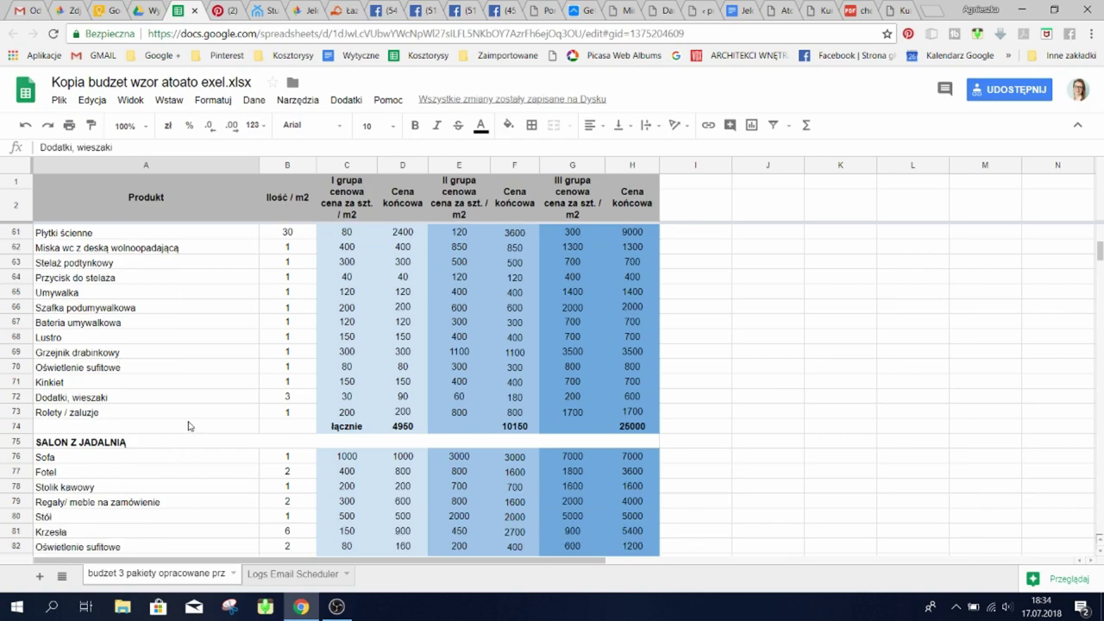
{"action": "scroll", "coordinate": [189, 426], "scroll_direction": "down", "scroll_amount": 3}
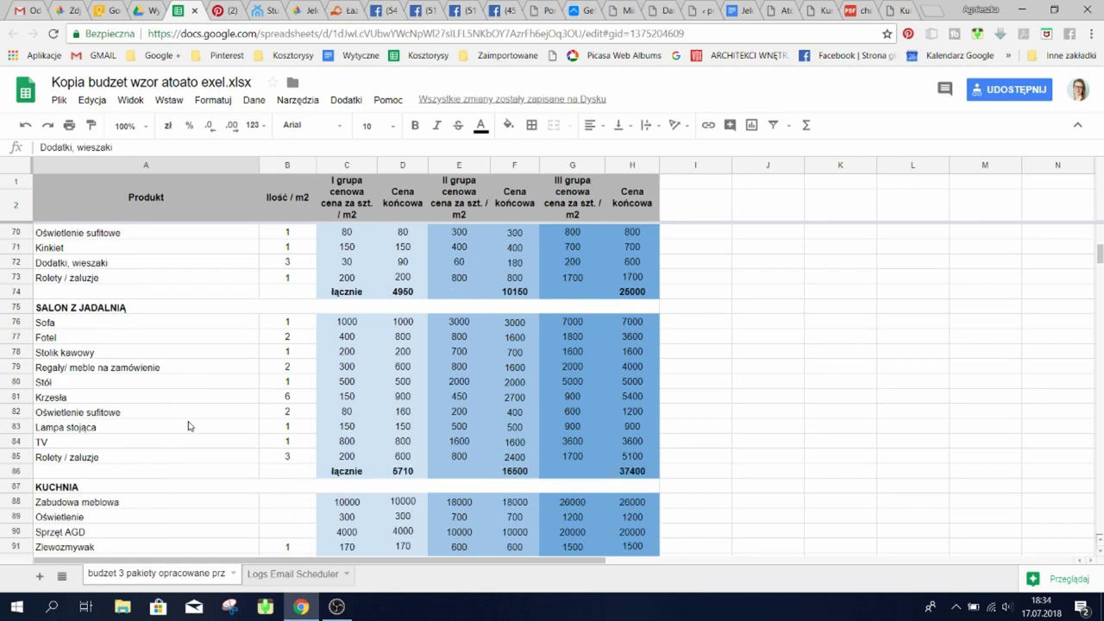
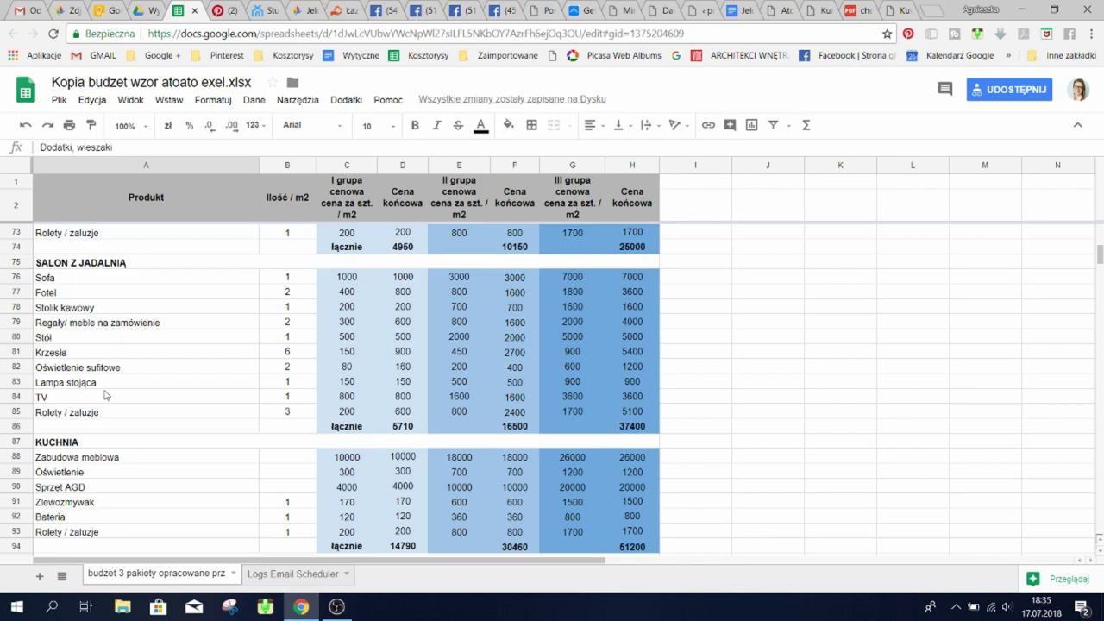
{"action": "scroll", "coordinate": [107, 394], "scroll_direction": "down", "scroll_amount": 1}
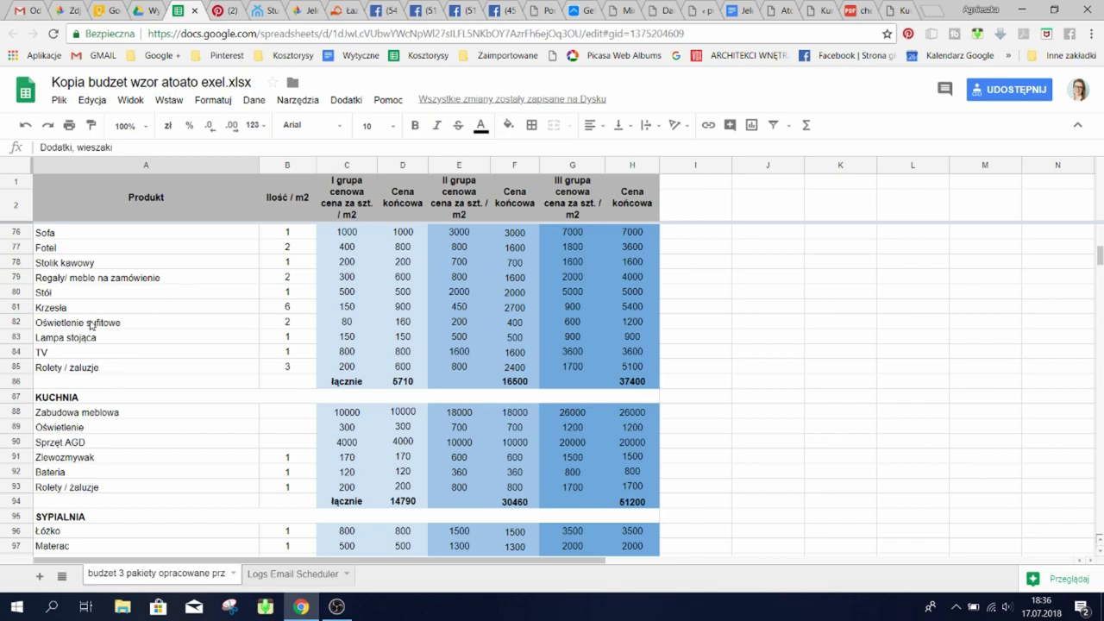
{"action": "left_click", "coordinate": [60, 355]}
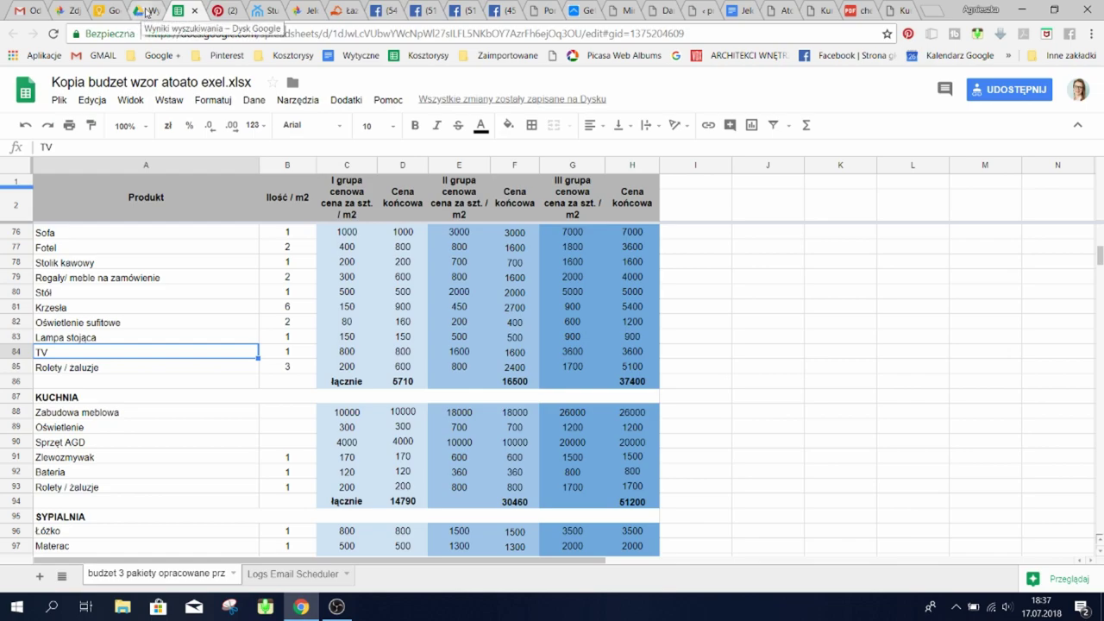
Check the Facebook live broadcast comments, then go through the Zabudowa meblowa and Oświetlenie items in the KUCHNIA section of the budget spreadsheet
{"action": "left_click", "coordinate": [387, 11]}
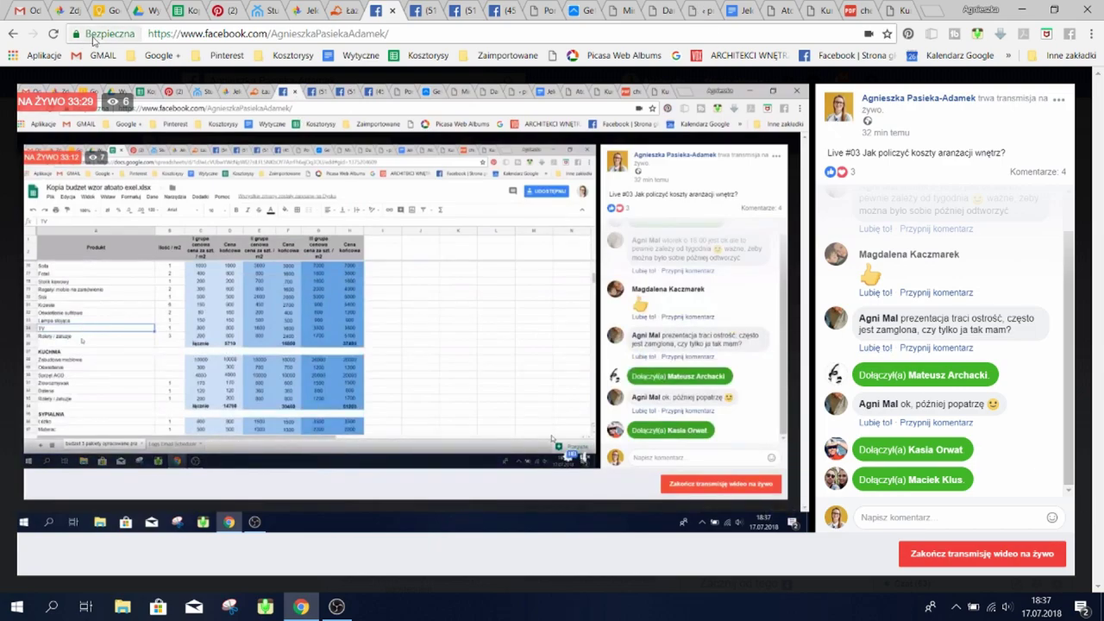
{"action": "left_click", "coordinate": [192, 11]}
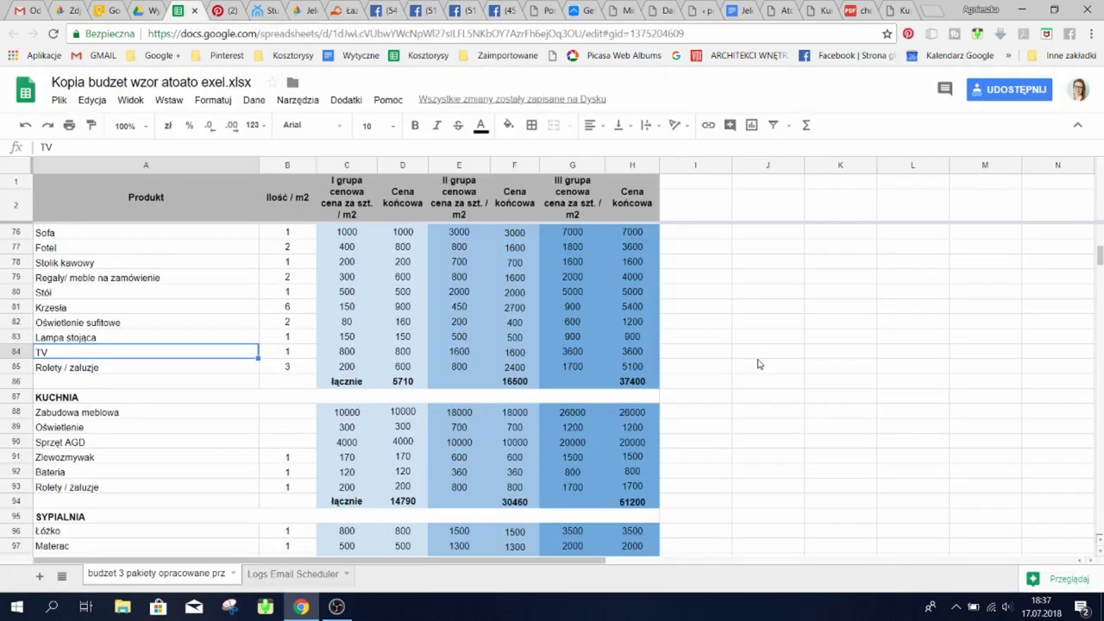
{"action": "scroll", "coordinate": [759, 364], "scroll_direction": "down", "scroll_amount": 4}
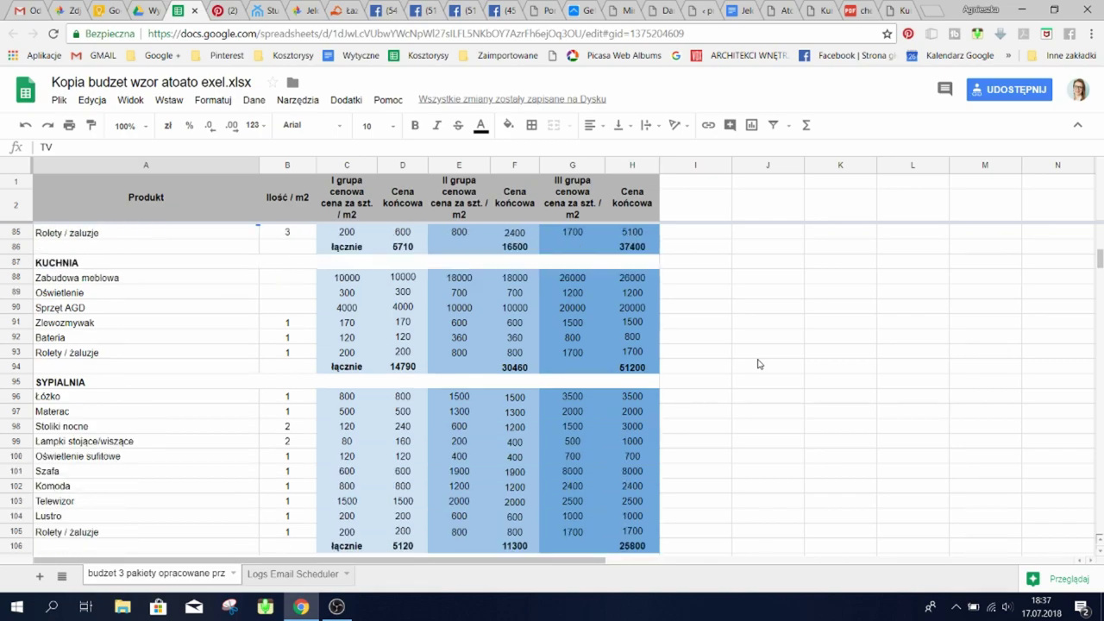
{"action": "scroll", "coordinate": [758, 364], "scroll_direction": "up", "scroll_amount": 2}
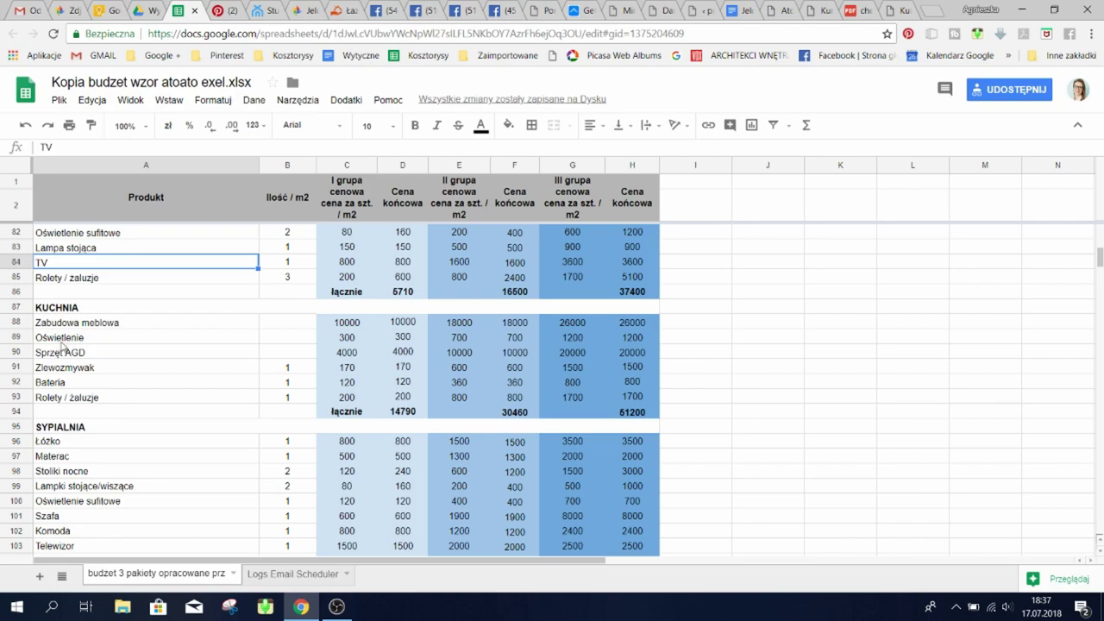
{"action": "left_click", "coordinate": [393, 326]}
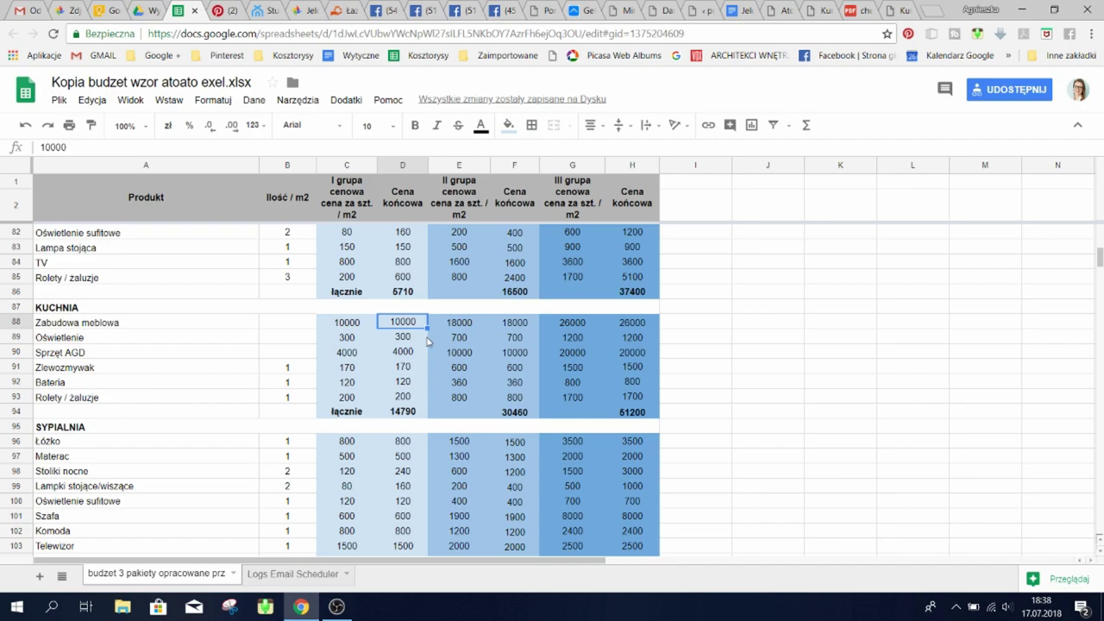
{"action": "left_click", "coordinate": [101, 328]}
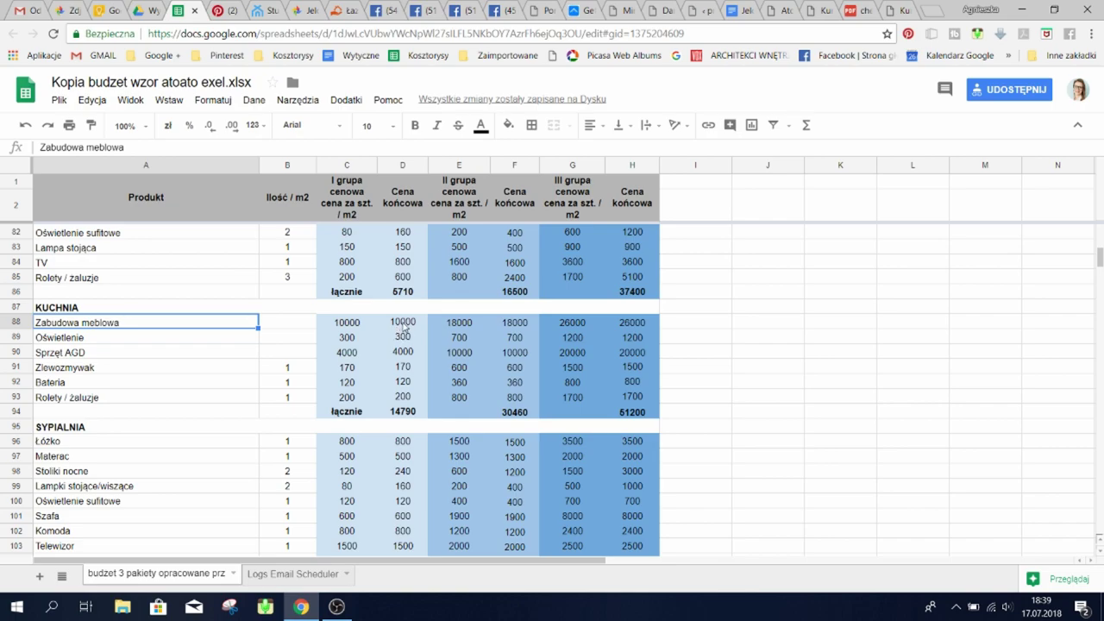
{"action": "left_click", "coordinate": [110, 340]}
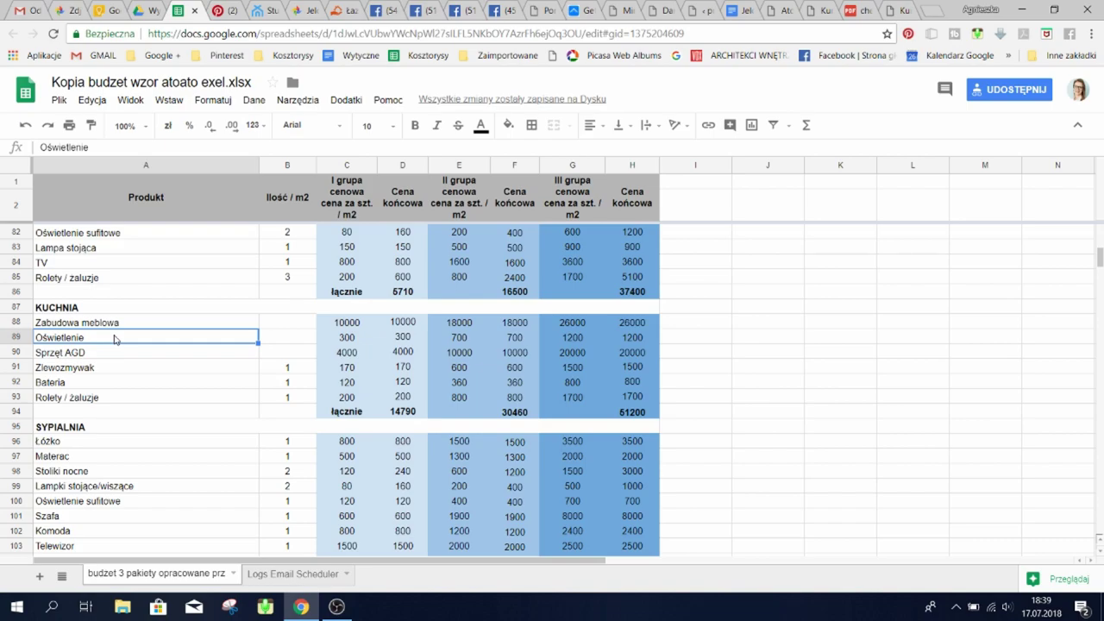
Check the Facebook live broadcast again and return to the KUCHNIA items in the budget spreadsheet
{"action": "left_click", "coordinate": [393, 11]}
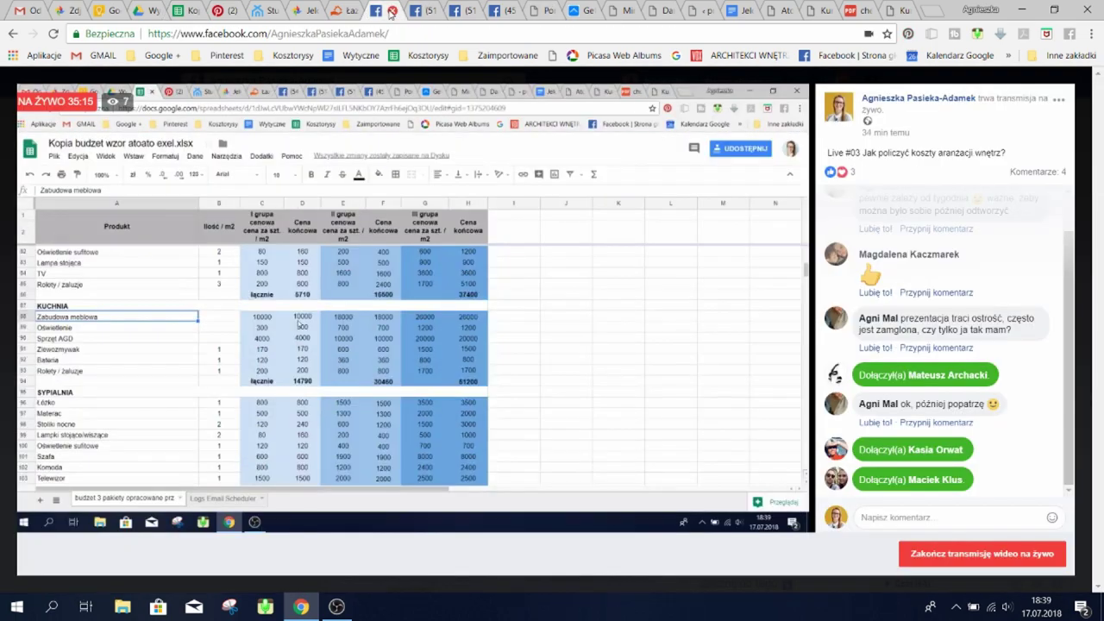
{"action": "left_click", "coordinate": [427, 10]}
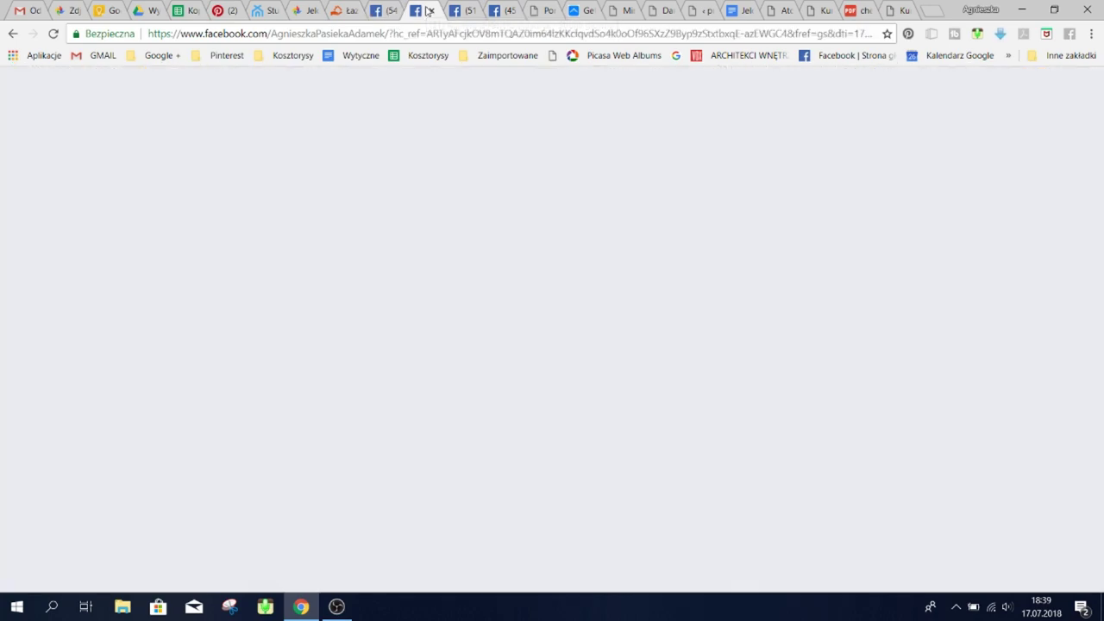
{"action": "left_click", "coordinate": [189, 10]}
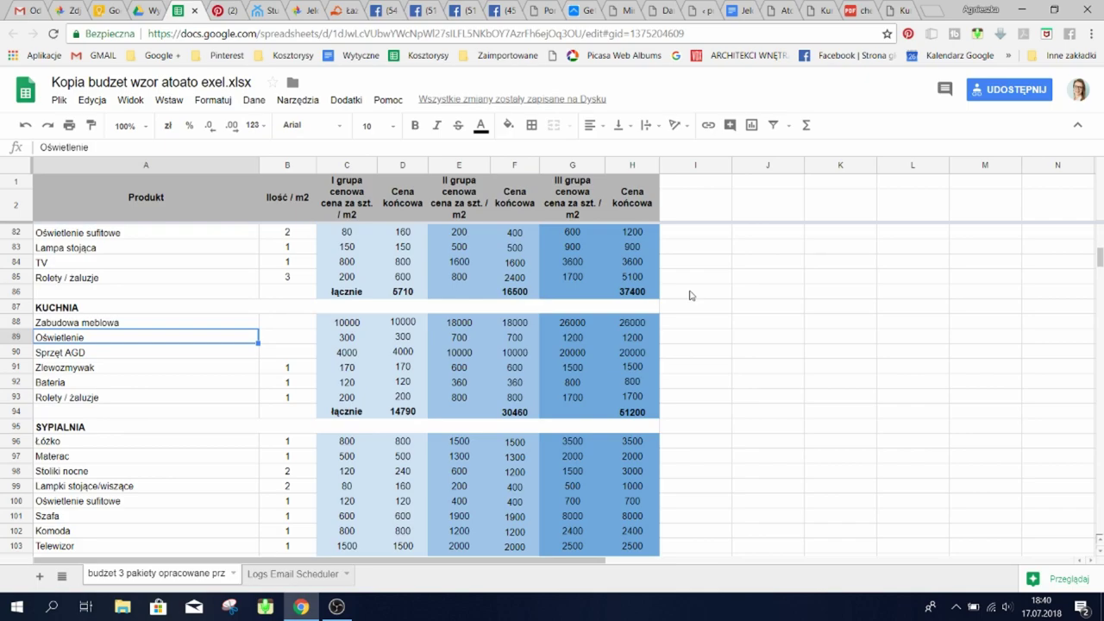
Set both the unit price and the Cena końcowa of Sprzęt AGD in the first price group of KUCHNIA to 6000
{"action": "left_click", "coordinate": [88, 355]}
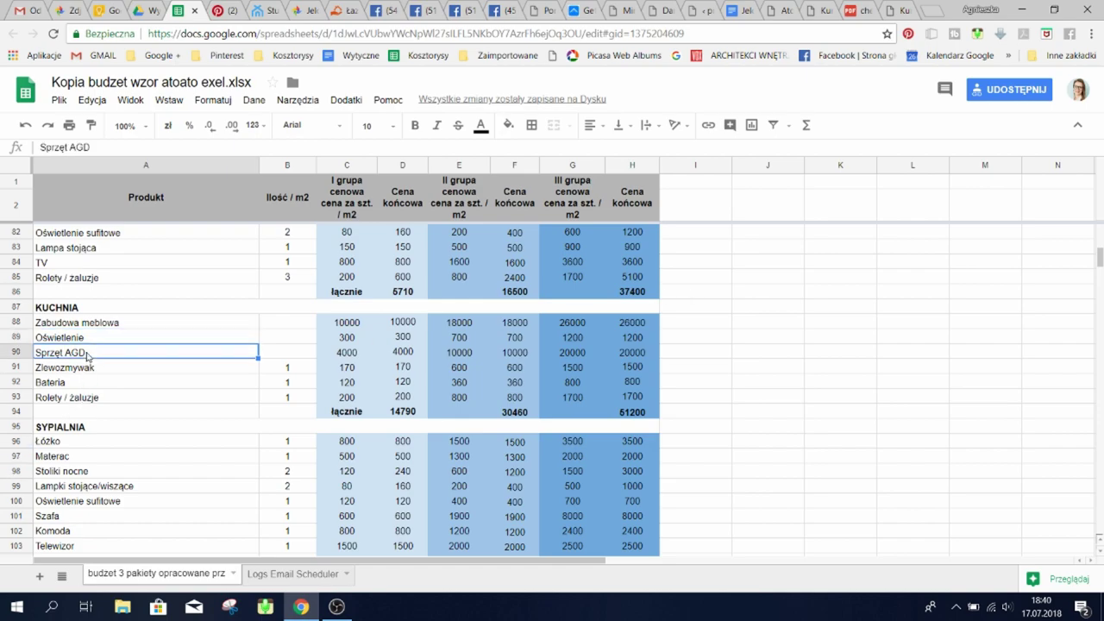
{"action": "left_click", "coordinate": [318, 352]}
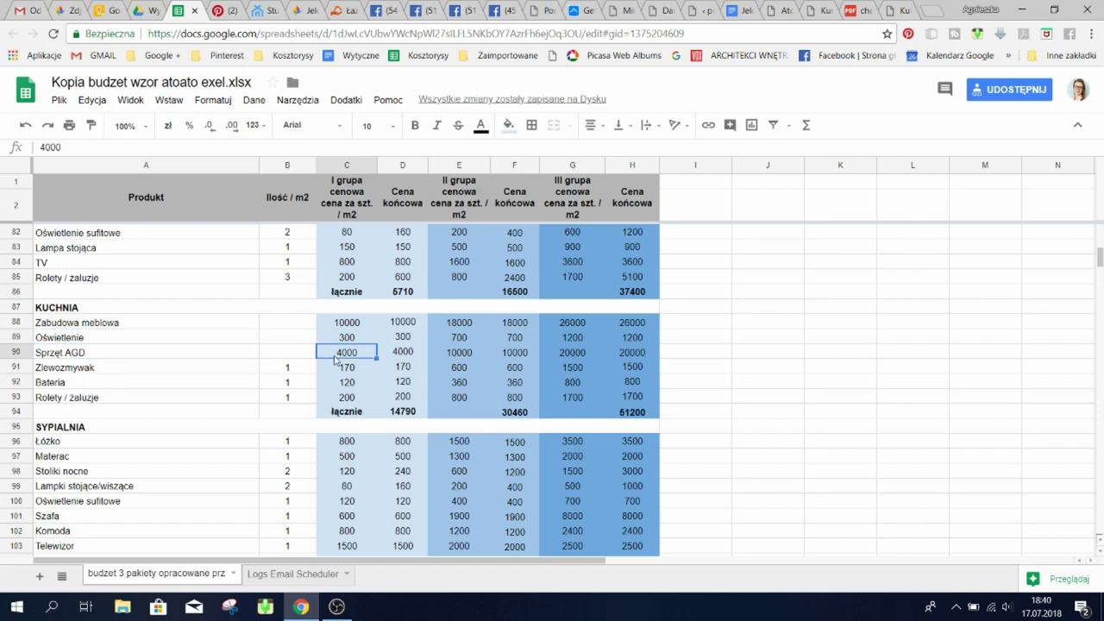
{"action": "left_click", "coordinate": [397, 360]}
{"action": "type", "text": "60"}
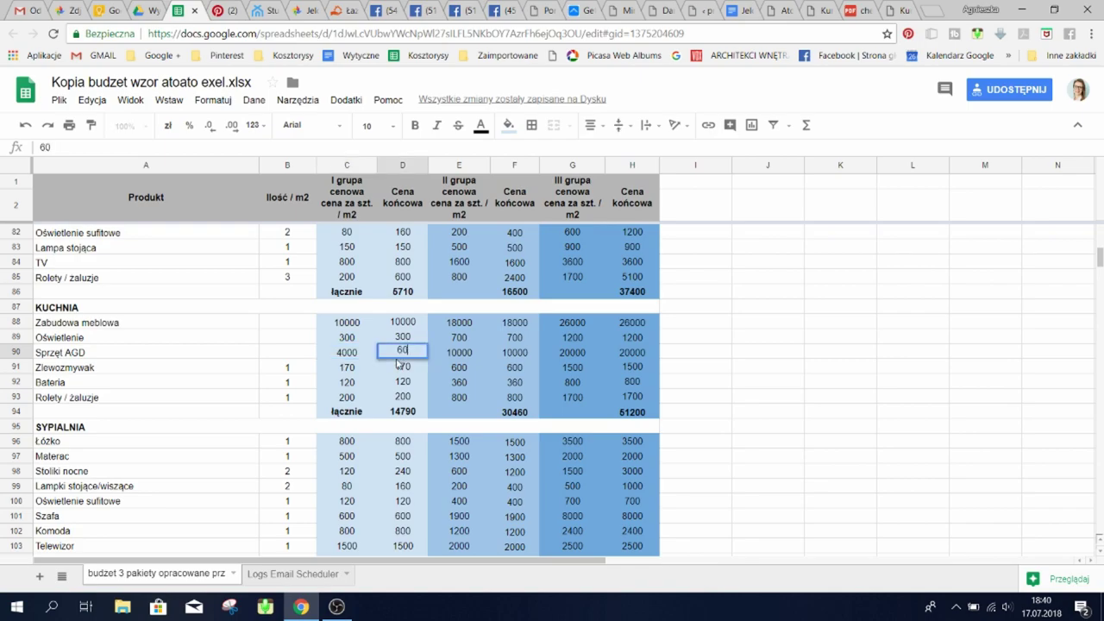
{"action": "type", "text": "00"}
{"action": "left_click", "coordinate": [338, 353]}
{"action": "type", "text": "6"}
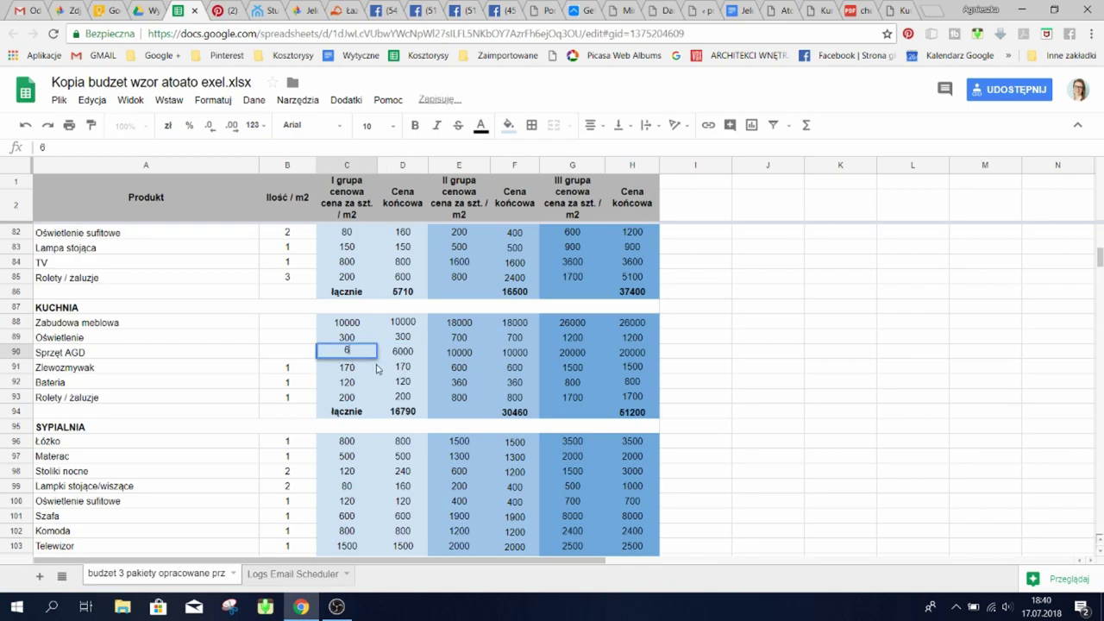
{"action": "type", "text": "000"}
{"action": "left_click", "coordinate": [385, 396]}
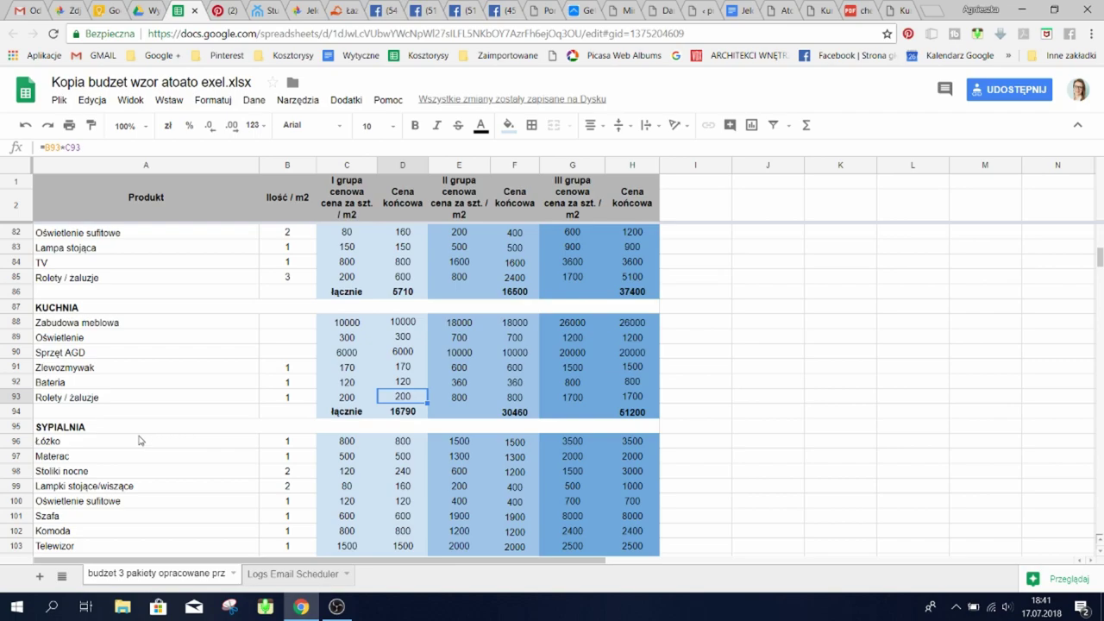
Go through the Materac, Stoliki nocne, Lampki stojące/wiszące and Oświetlenie sufitowe items in the SYPIALNIA section
{"action": "scroll", "coordinate": [229, 453], "scroll_direction": "down", "scroll_amount": 4}
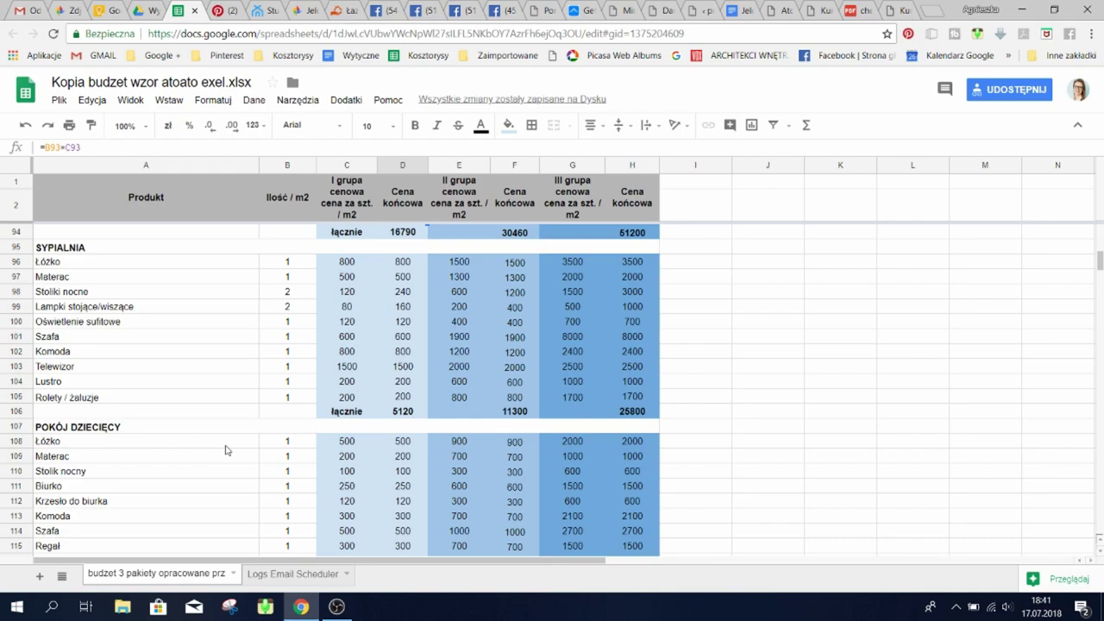
{"action": "left_click", "coordinate": [384, 283]}
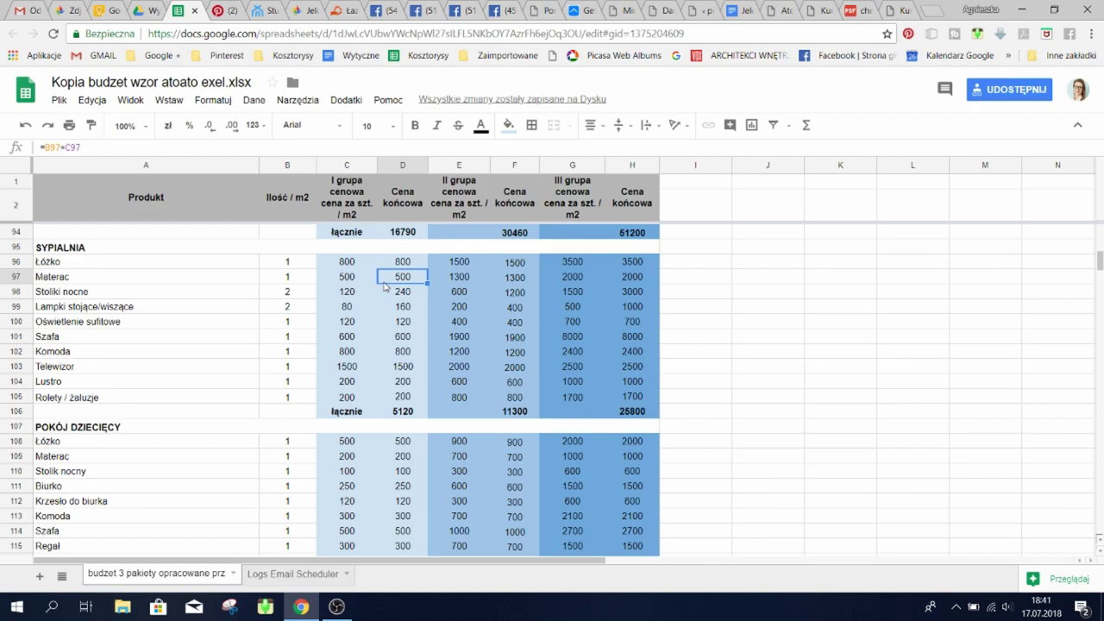
{"action": "left_click", "coordinate": [75, 277]}
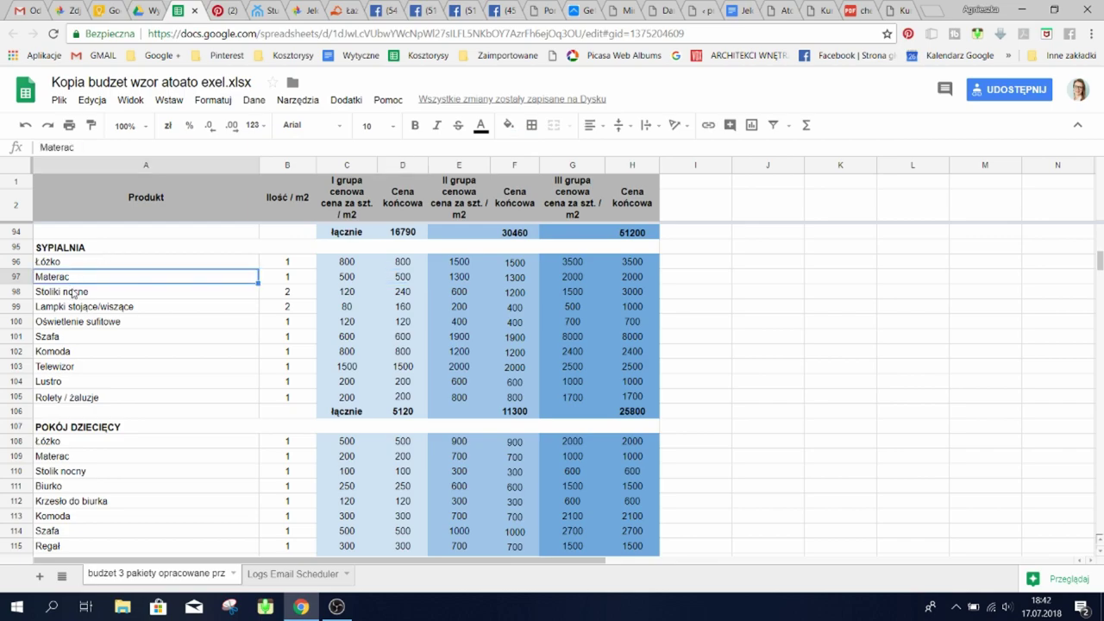
{"action": "left_click", "coordinate": [75, 295]}
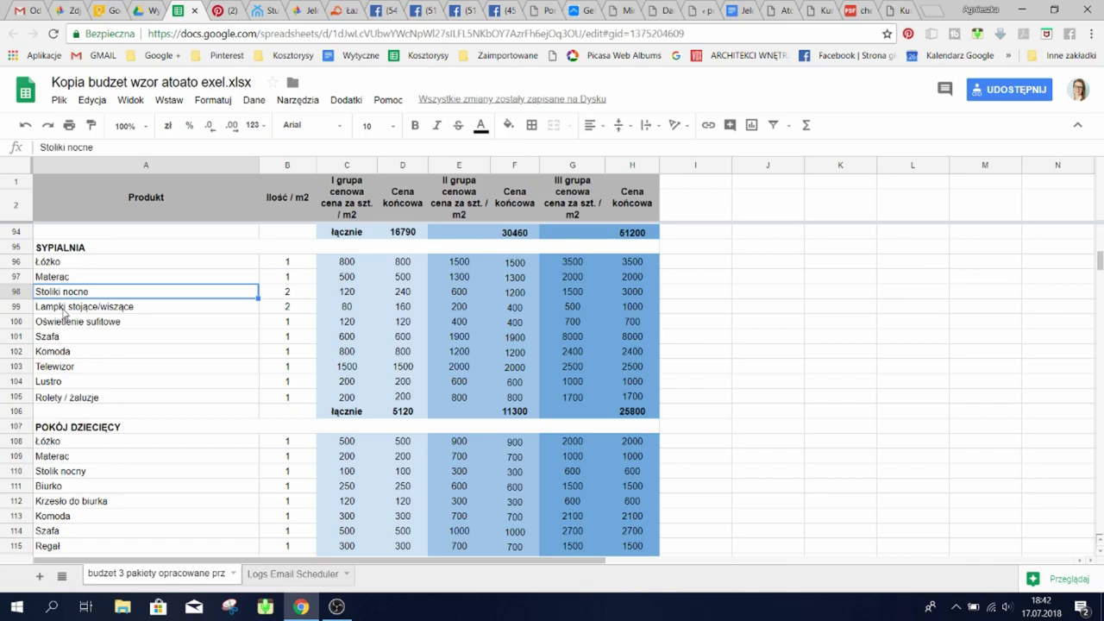
{"action": "left_click", "coordinate": [63, 310]}
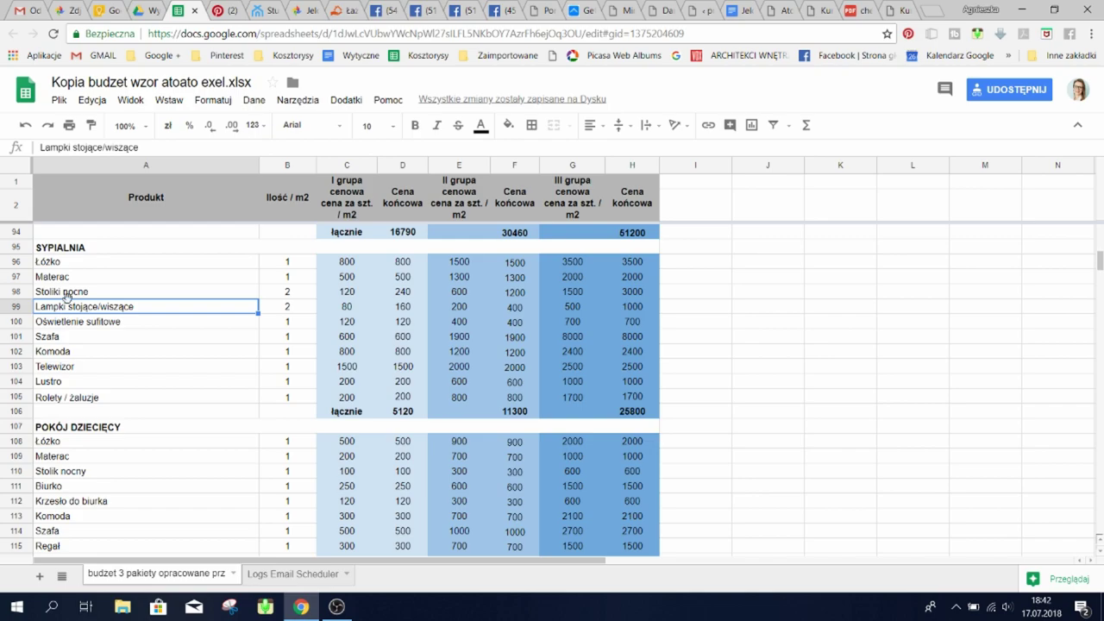
{"action": "left_click", "coordinate": [77, 325]}
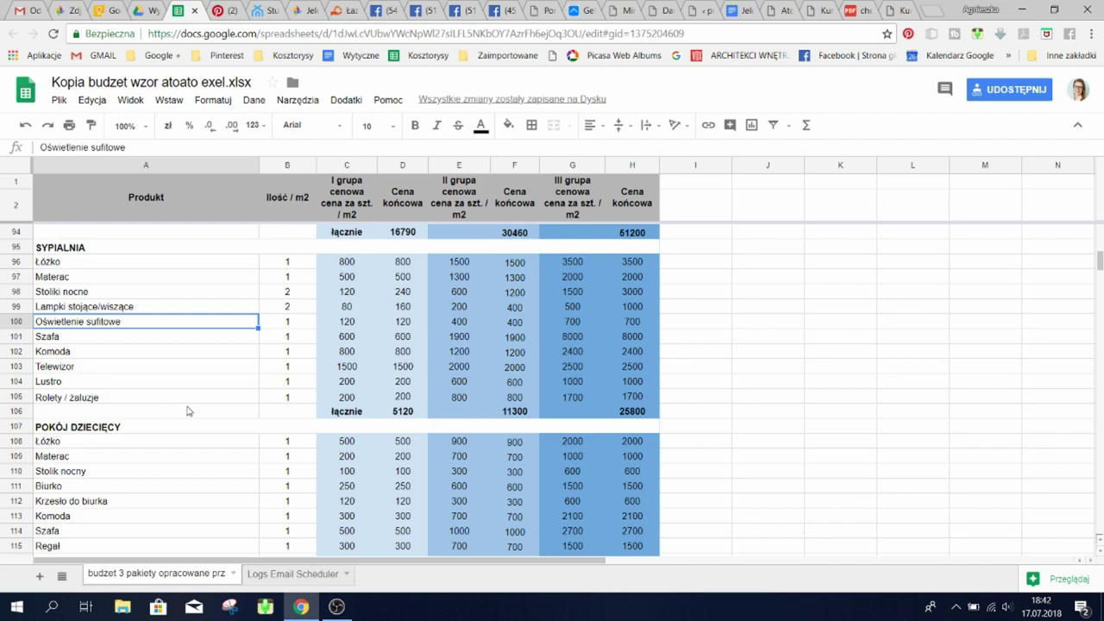
Review the POKÓJ DZIECIĘCY section, checking first-group unit prices for Krzesło do biurka, Komoda, Szafa and Regał
{"action": "scroll", "coordinate": [188, 411], "scroll_direction": "down", "scroll_amount": 3}
{"action": "scroll", "coordinate": [190, 413], "scroll_direction": "down", "scroll_amount": 1}
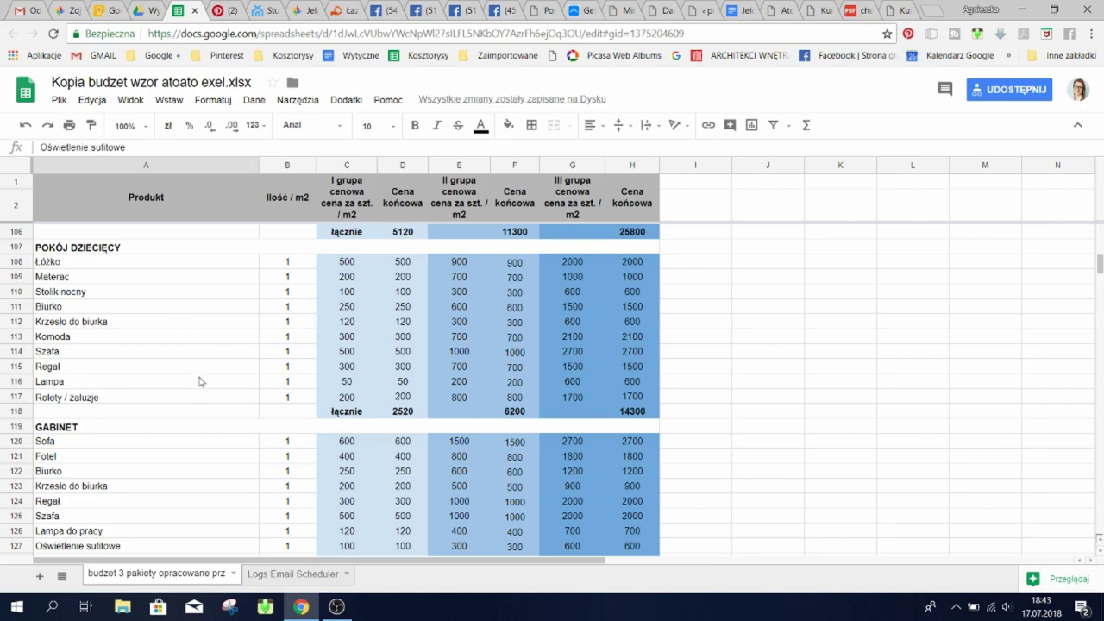
{"action": "scroll", "coordinate": [199, 381], "scroll_direction": "down", "scroll_amount": 2}
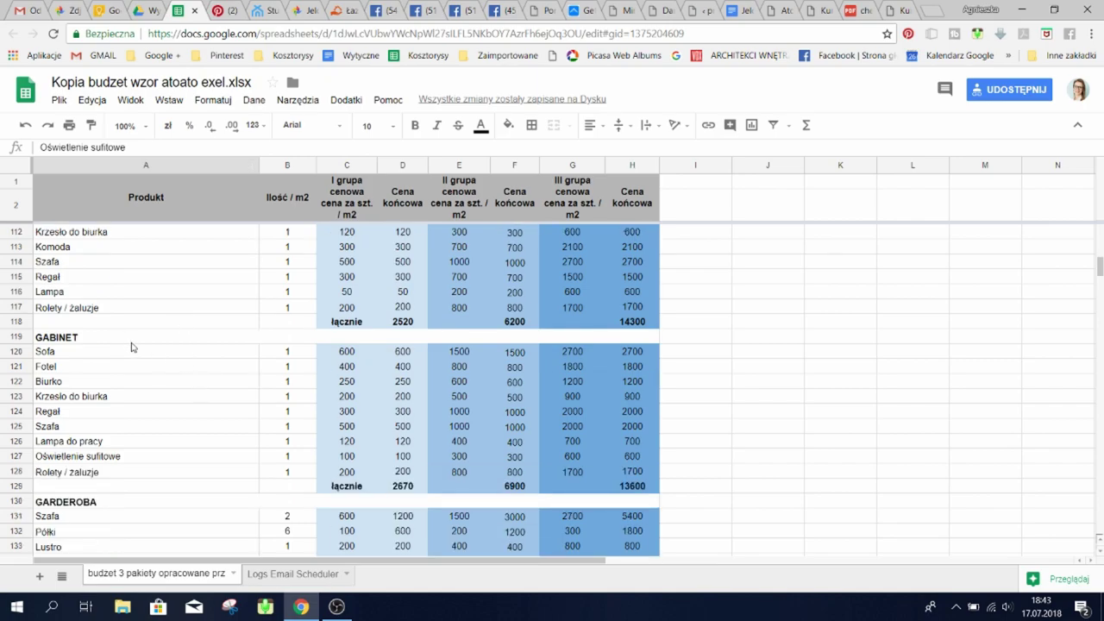
{"action": "scroll", "coordinate": [133, 345], "scroll_direction": "up", "scroll_amount": 1}
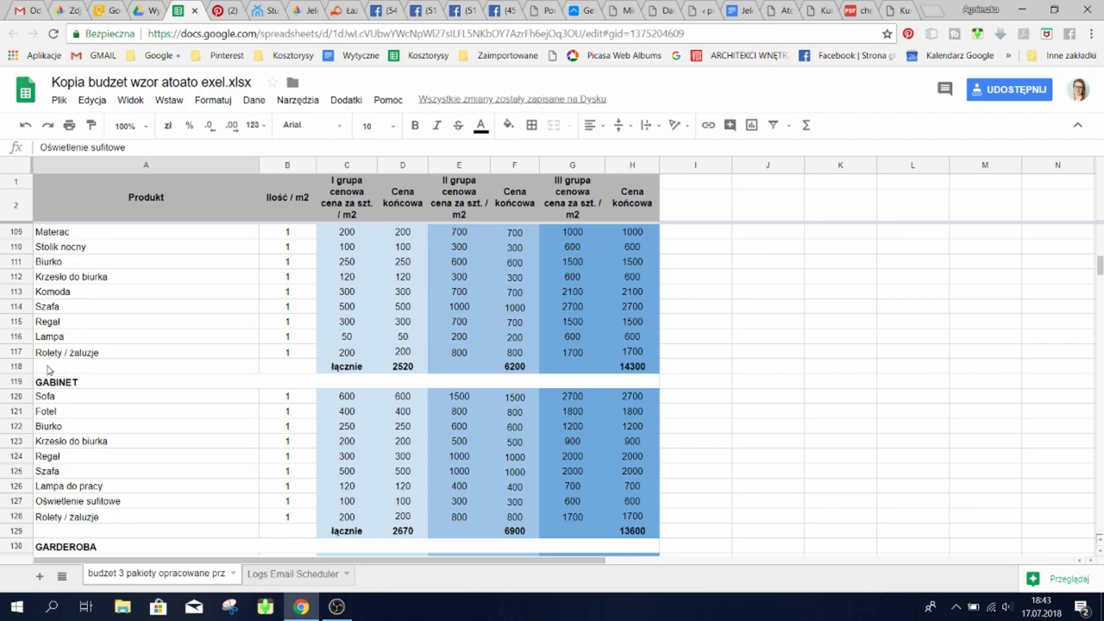
{"action": "left_click", "coordinate": [358, 276]}
{"action": "left_click", "coordinate": [356, 293]}
{"action": "left_click", "coordinate": [354, 309]}
{"action": "left_click", "coordinate": [355, 324]}
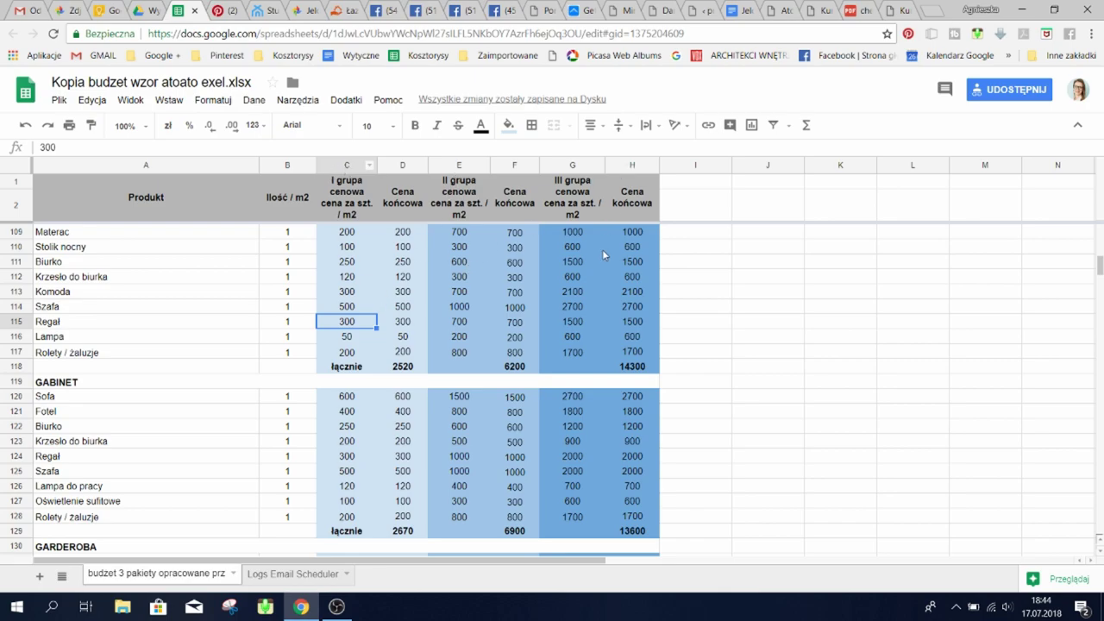
Examine the GABINET and GARDEROBA sections and the ŁĄCZNA KWOTA totals for the three price groups
{"action": "scroll", "coordinate": [477, 295], "scroll_direction": "down", "scroll_amount": 5}
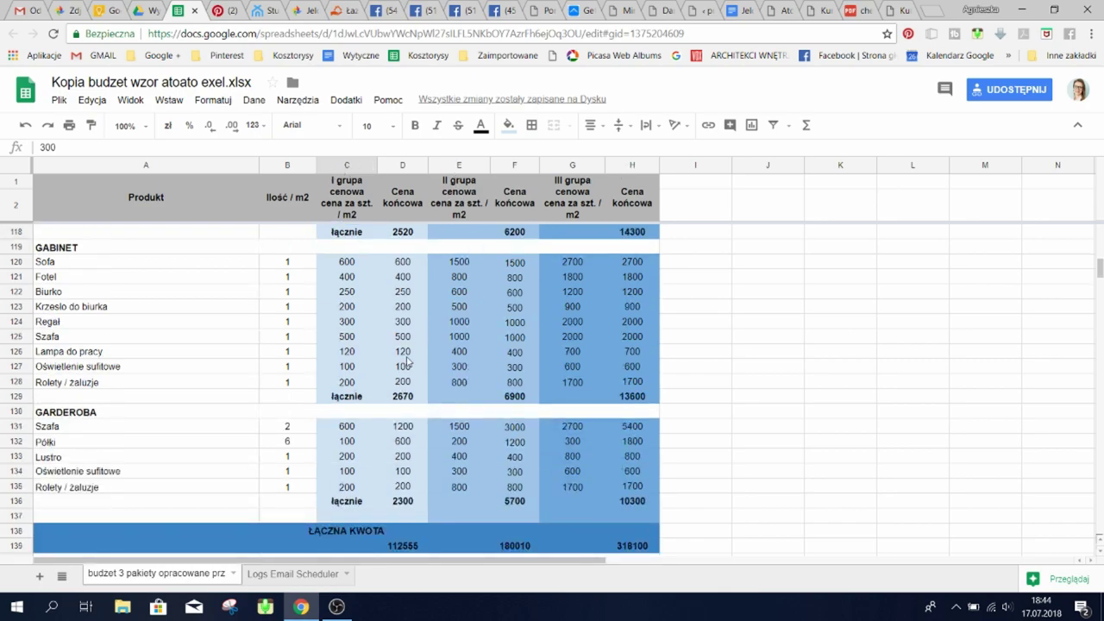
{"action": "left_click", "coordinate": [393, 451]}
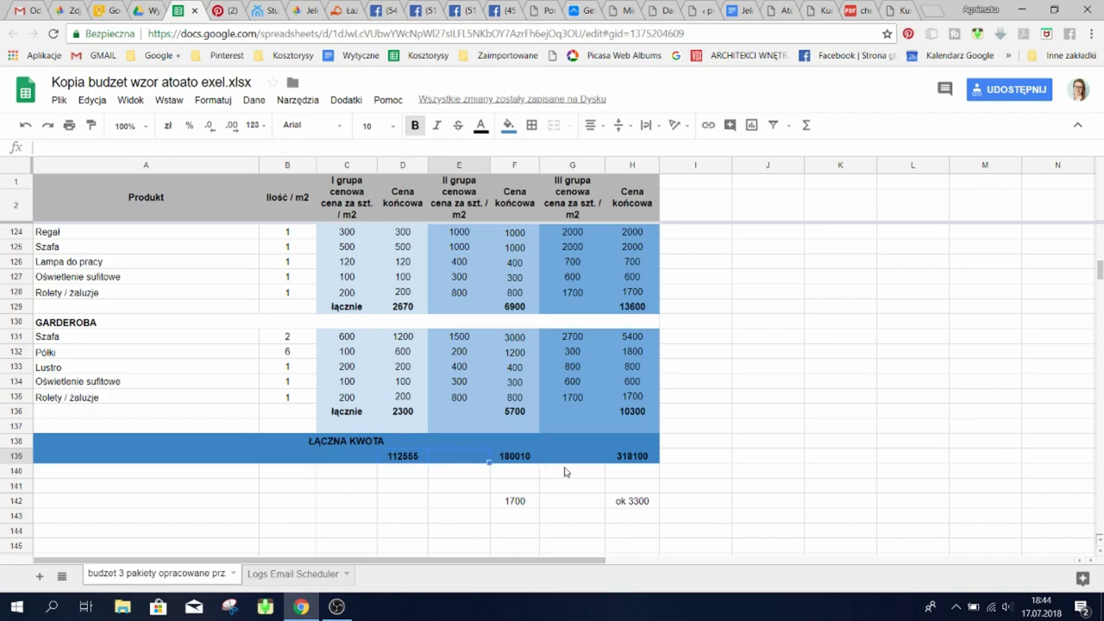
Examine the third price group's total in ŁĄCZNA KWOTA and revisit the GABINET and GARDEROBA sections
{"action": "left_click_drag", "start_coordinate": [556, 461], "coordinate": [614, 463]}
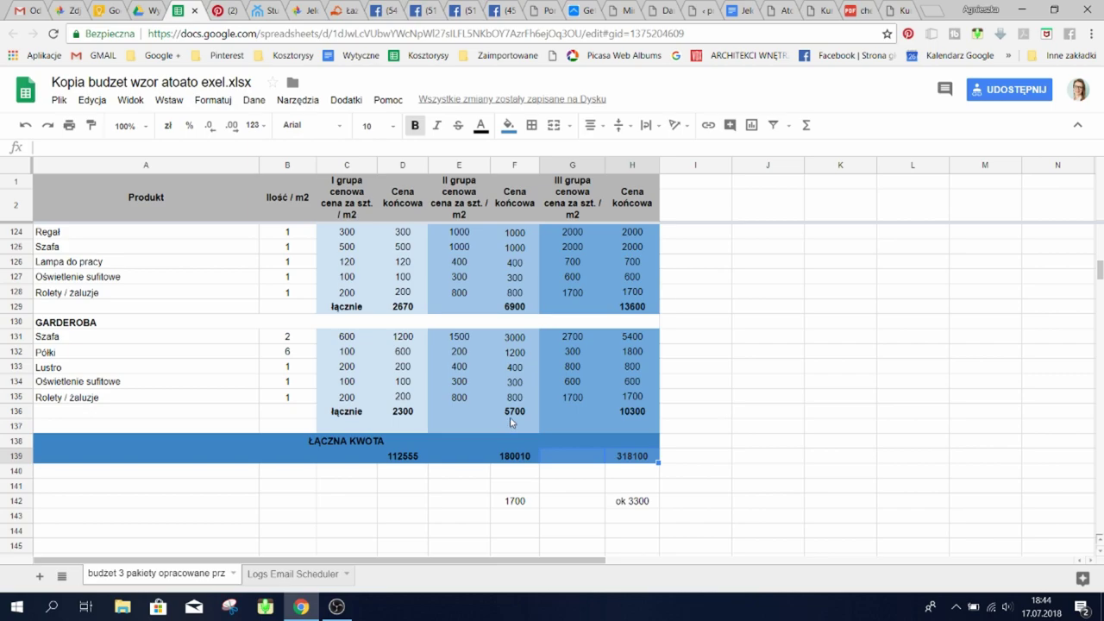
{"action": "scroll", "coordinate": [260, 404], "scroll_direction": "up", "scroll_amount": 4}
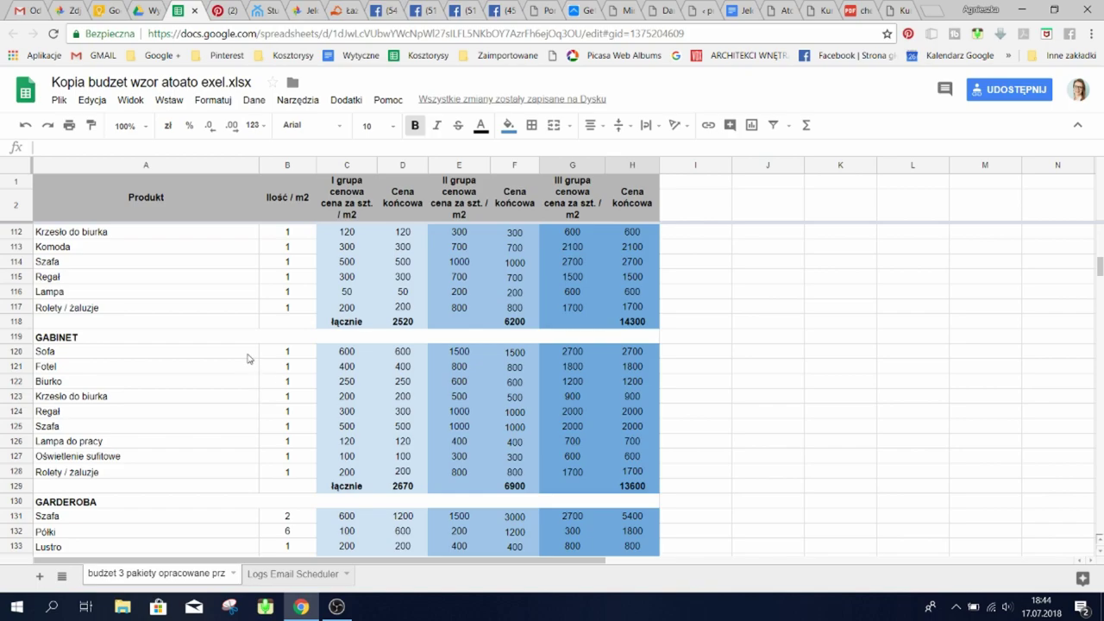
{"action": "scroll", "coordinate": [238, 366], "scroll_direction": "down", "scroll_amount": 1}
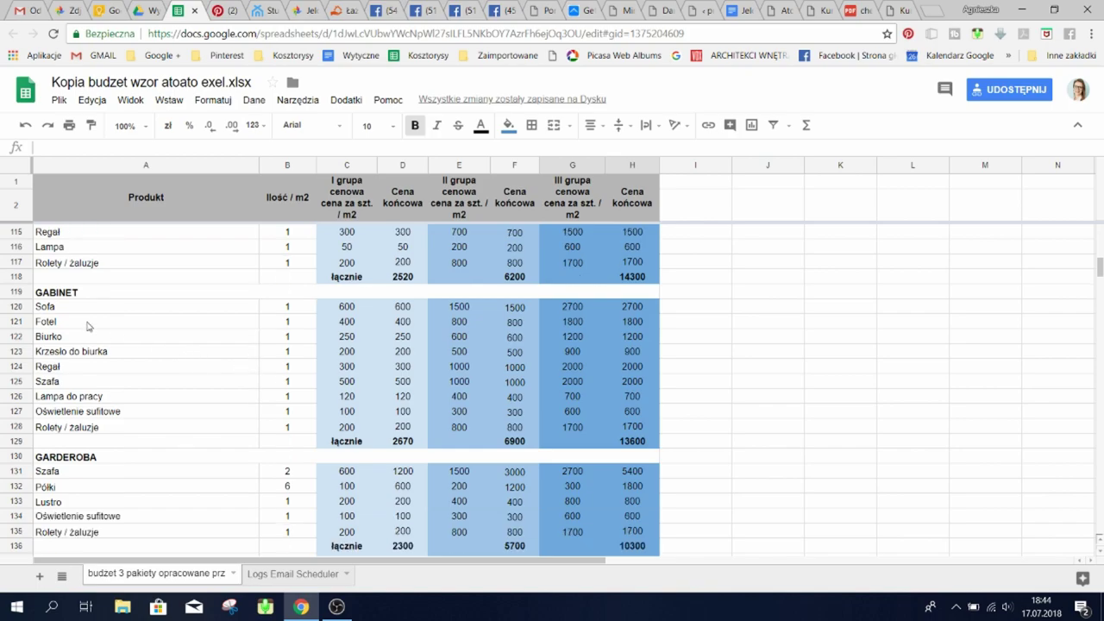
{"action": "left_click", "coordinate": [68, 293]}
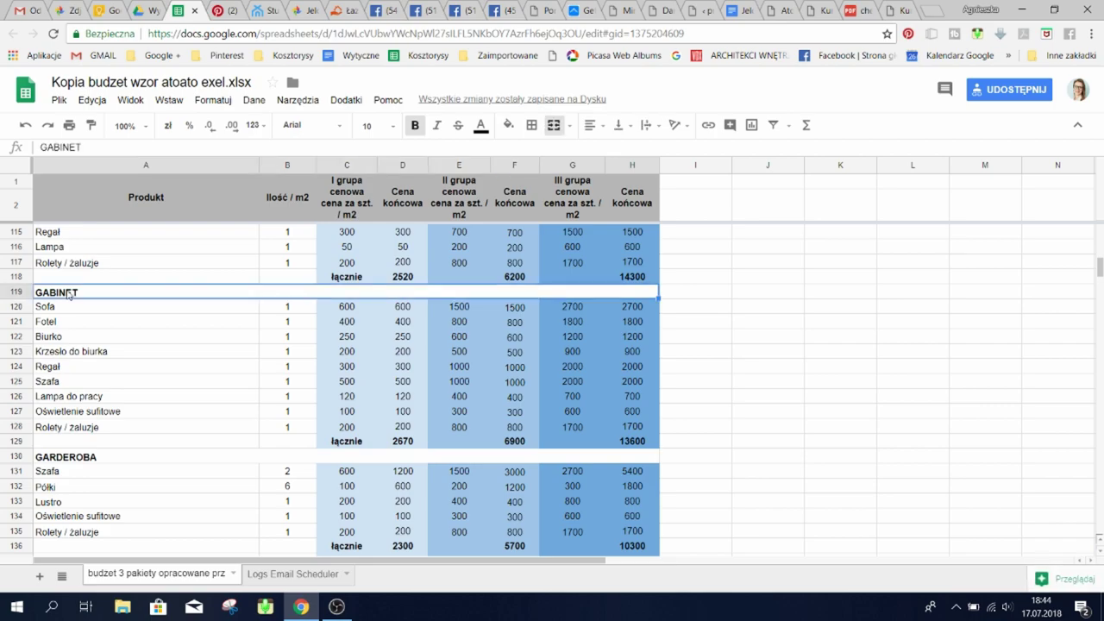
{"action": "scroll", "coordinate": [118, 420], "scroll_direction": "down", "scroll_amount": 2}
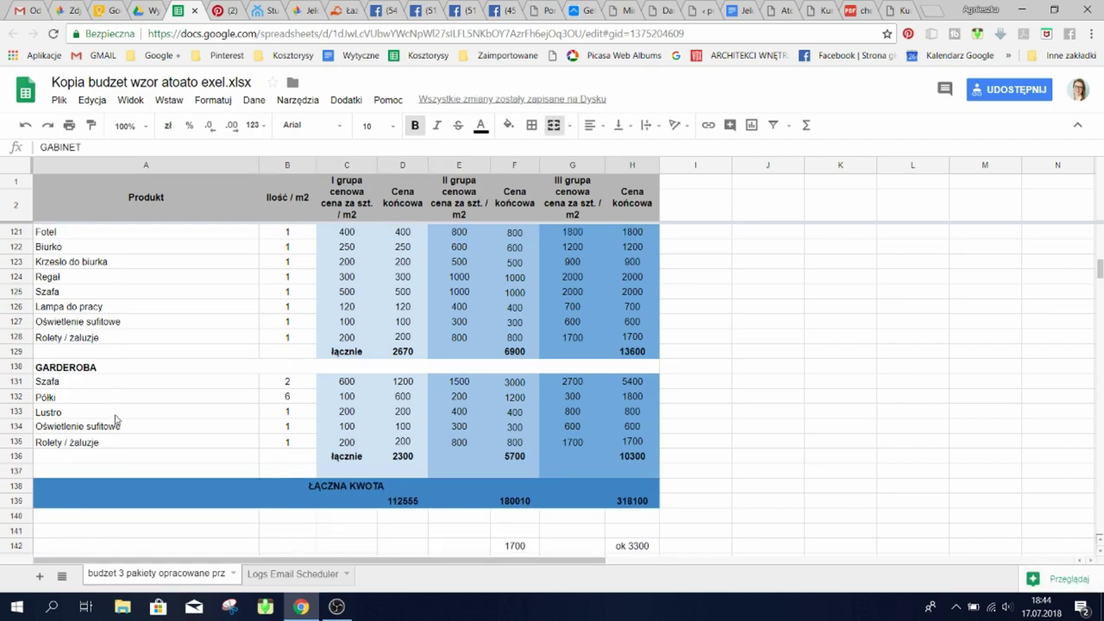
{"action": "left_click", "coordinate": [89, 371]}
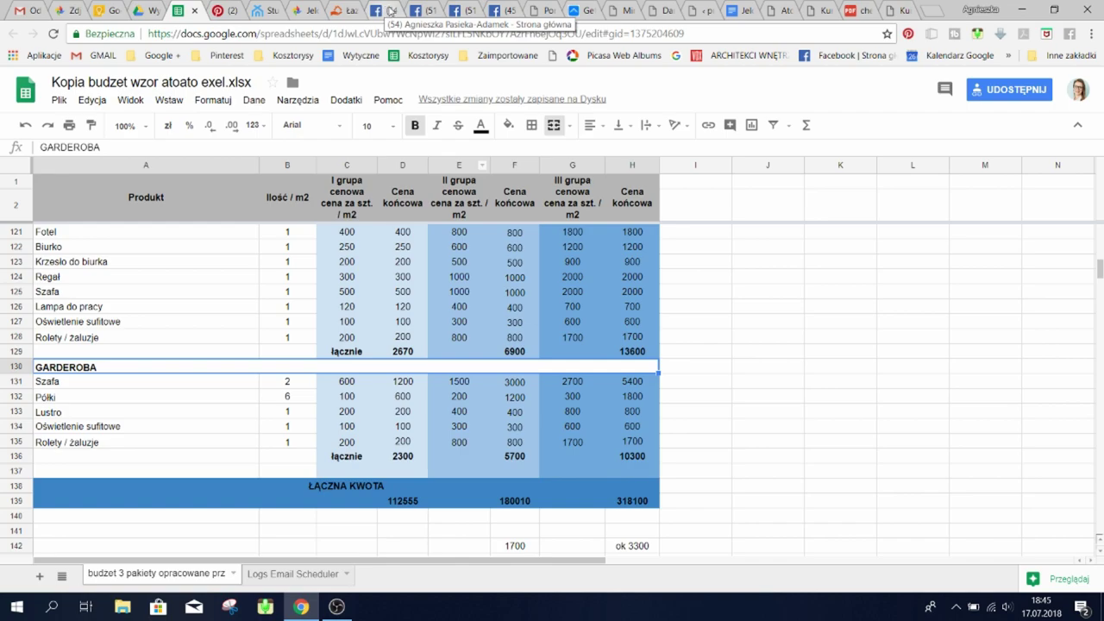
Check the Facebook live broadcast's comments before and after returning the budget sheet to its MATERIAŁY PODSTAWOWE/ WYKOŃCZENIOWE section
{"action": "left_click", "coordinate": [390, 10]}
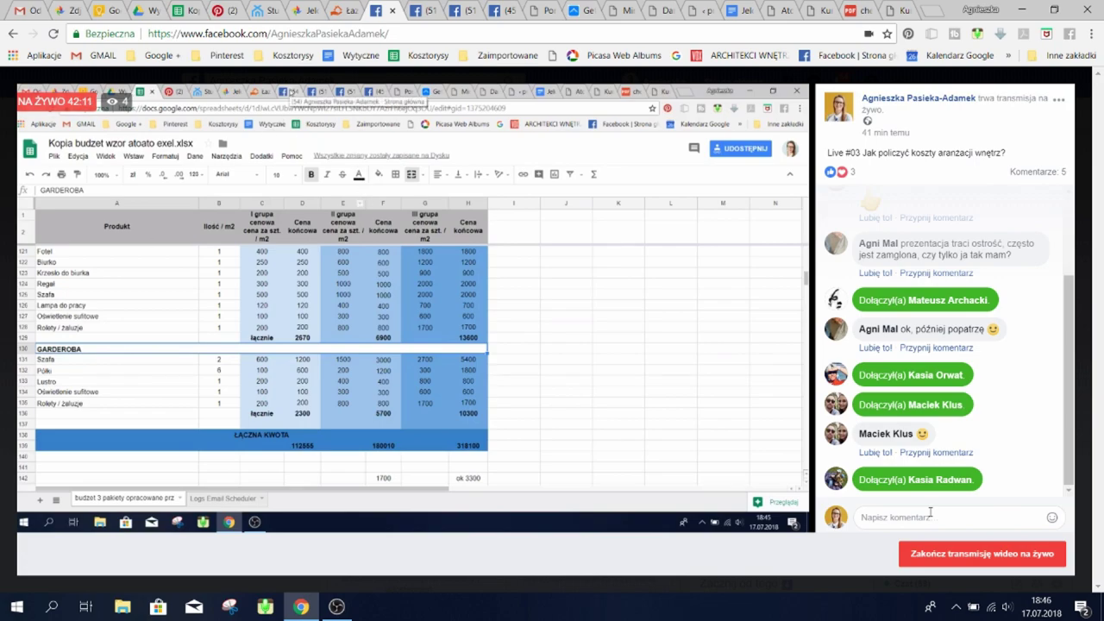
{"action": "left_click", "coordinate": [191, 11]}
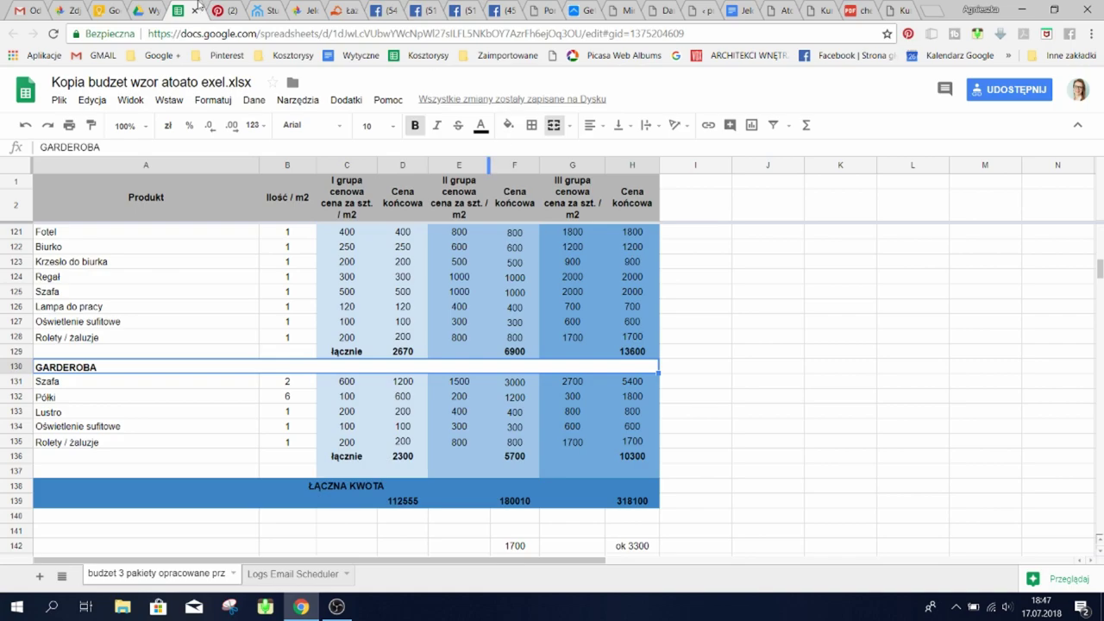
{"action": "scroll", "coordinate": [284, 310], "scroll_direction": "up", "scroll_amount": 15}
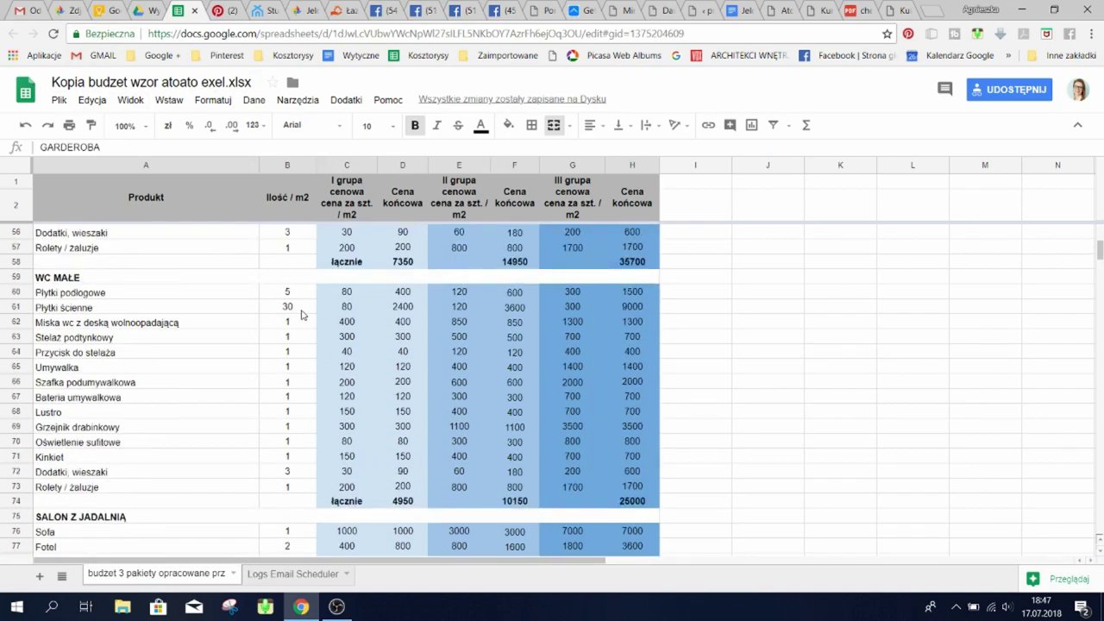
{"action": "scroll", "coordinate": [298, 312], "scroll_direction": "up", "scroll_amount": 3}
{"action": "scroll", "coordinate": [349, 371], "scroll_direction": "up", "scroll_amount": 10}
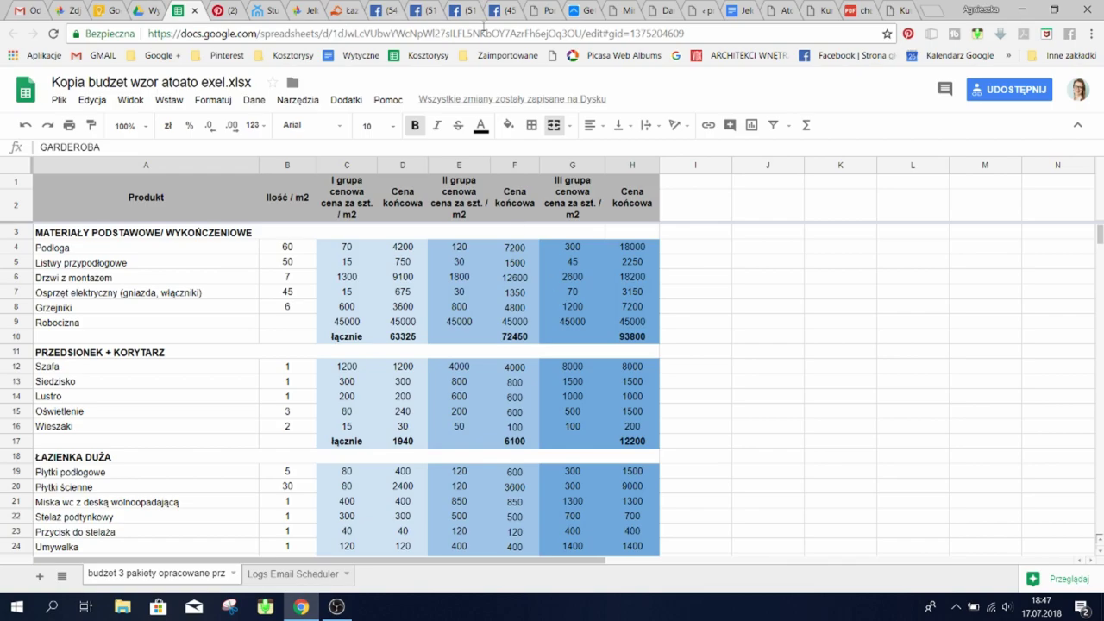
{"action": "left_click", "coordinate": [384, 10]}
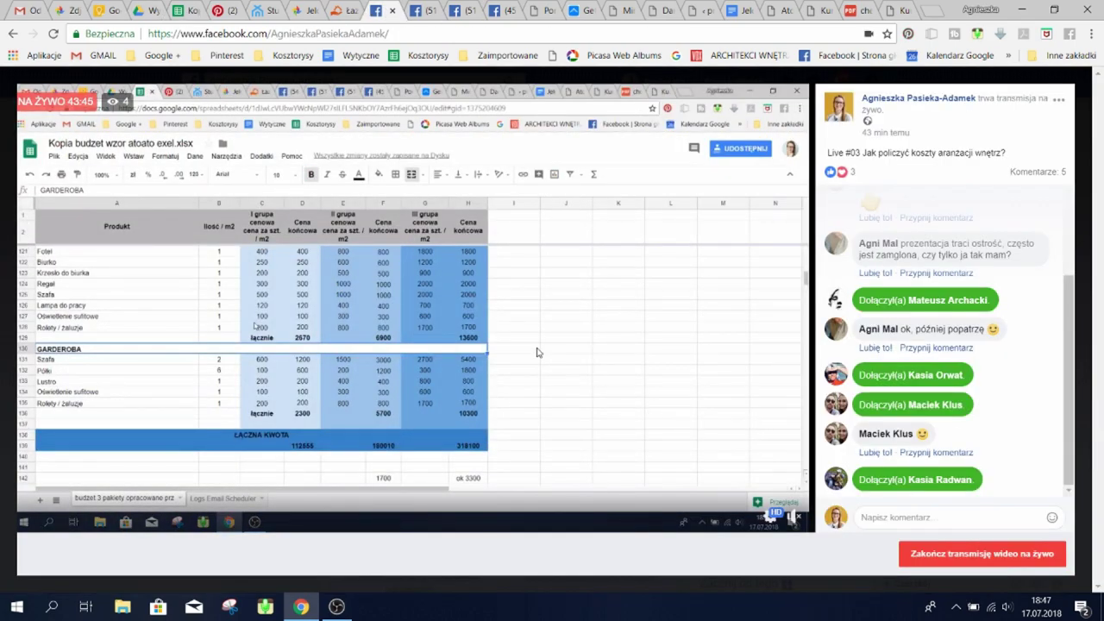
Switch to Pinterest and look through the Studio Projektowe Atoato profile and its boards, including ATOATO INTERIOR DESIGN and TECHNICZNE ROZWIĄZANIA
{"action": "left_click", "coordinate": [104, 11]}
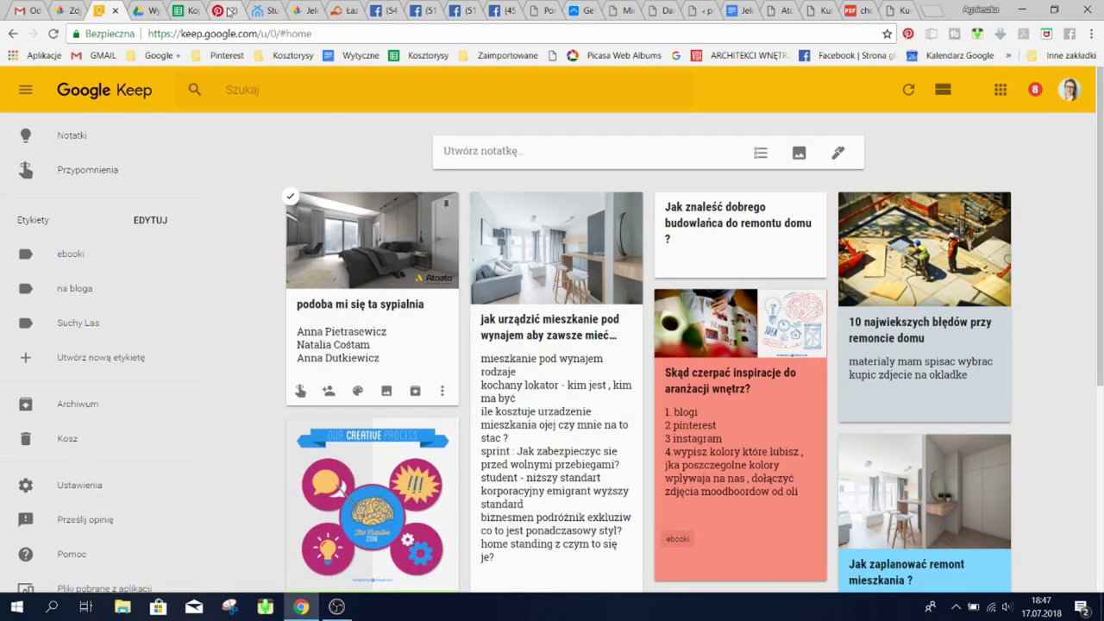
{"action": "left_click", "coordinate": [219, 10]}
{"action": "scroll", "coordinate": [534, 336], "scroll_direction": "up", "scroll_amount": 4}
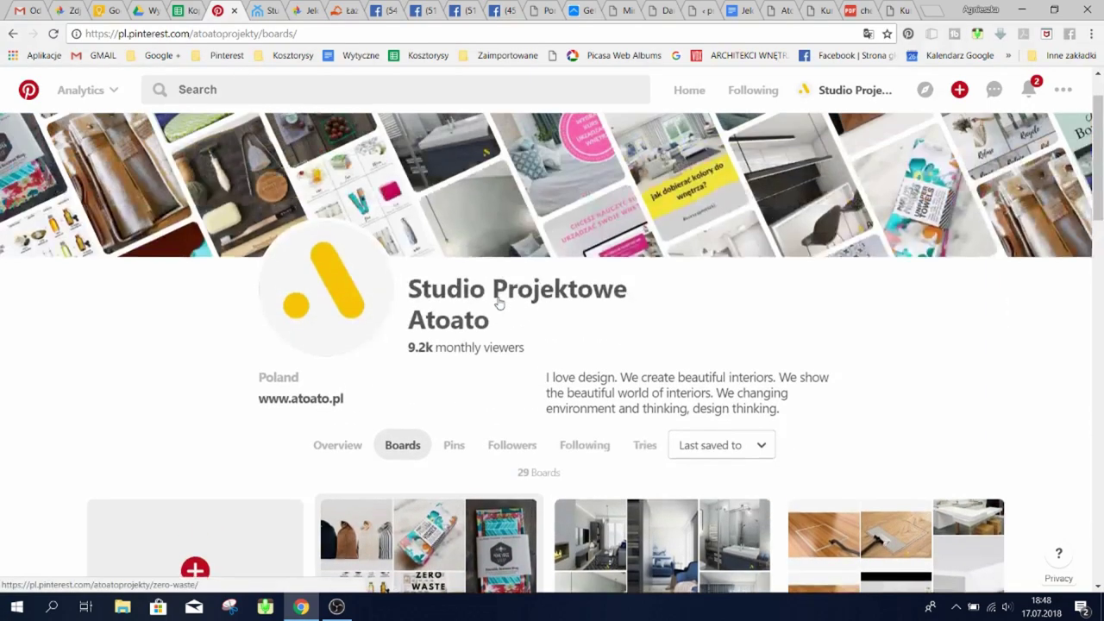
{"action": "scroll", "coordinate": [671, 315], "scroll_direction": "down", "scroll_amount": 2}
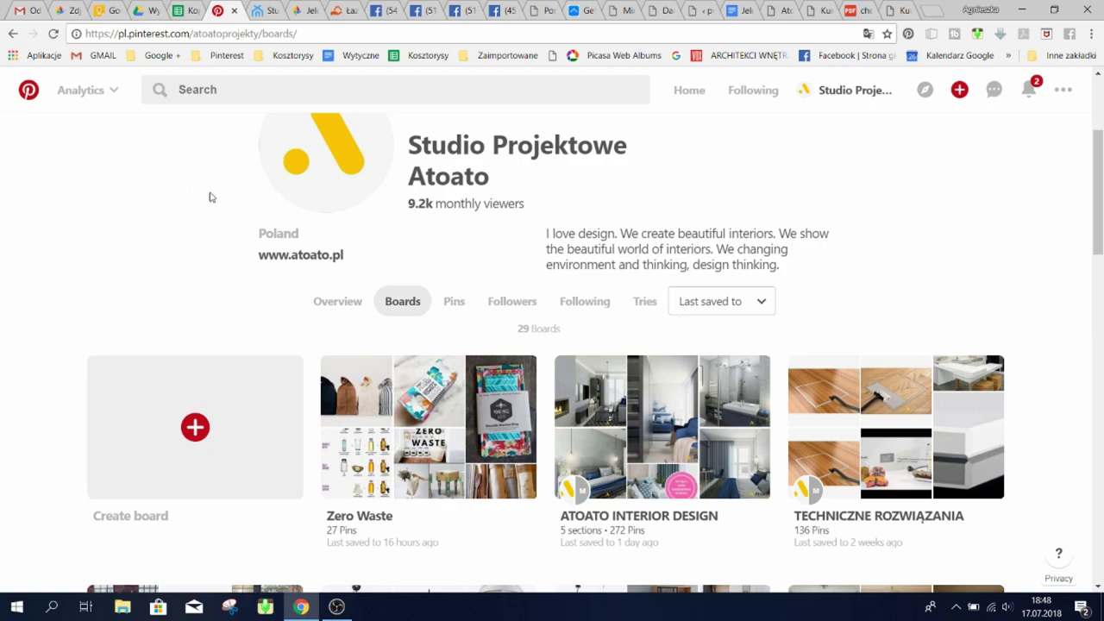
{"action": "scroll", "coordinate": [306, 166], "scroll_direction": "up", "scroll_amount": 2}
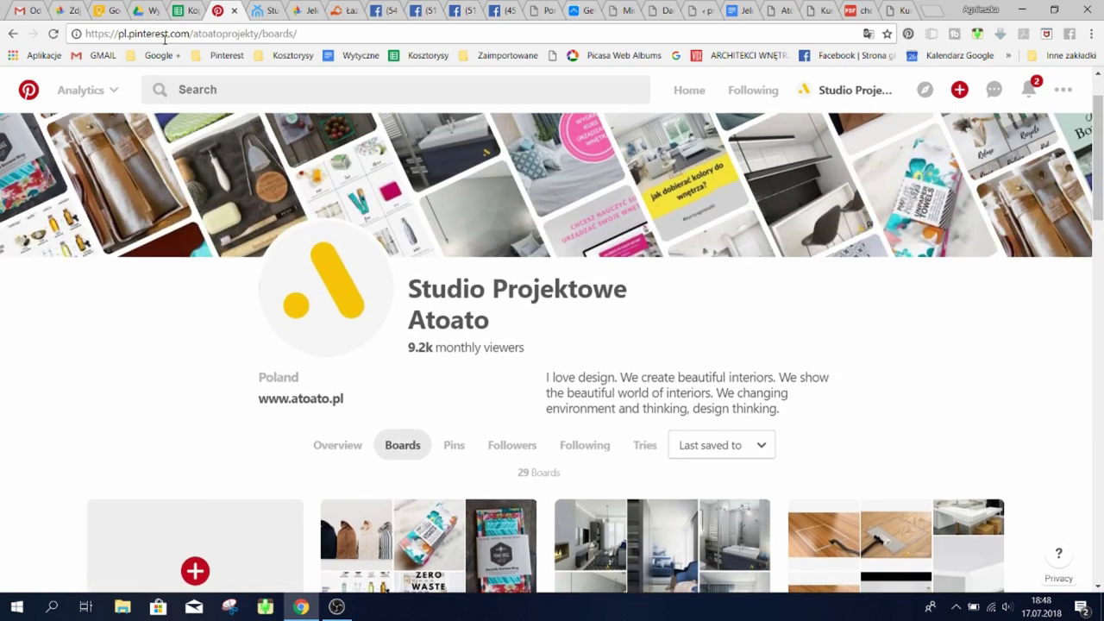
{"action": "mouse_move", "coordinate": [233, 155]}
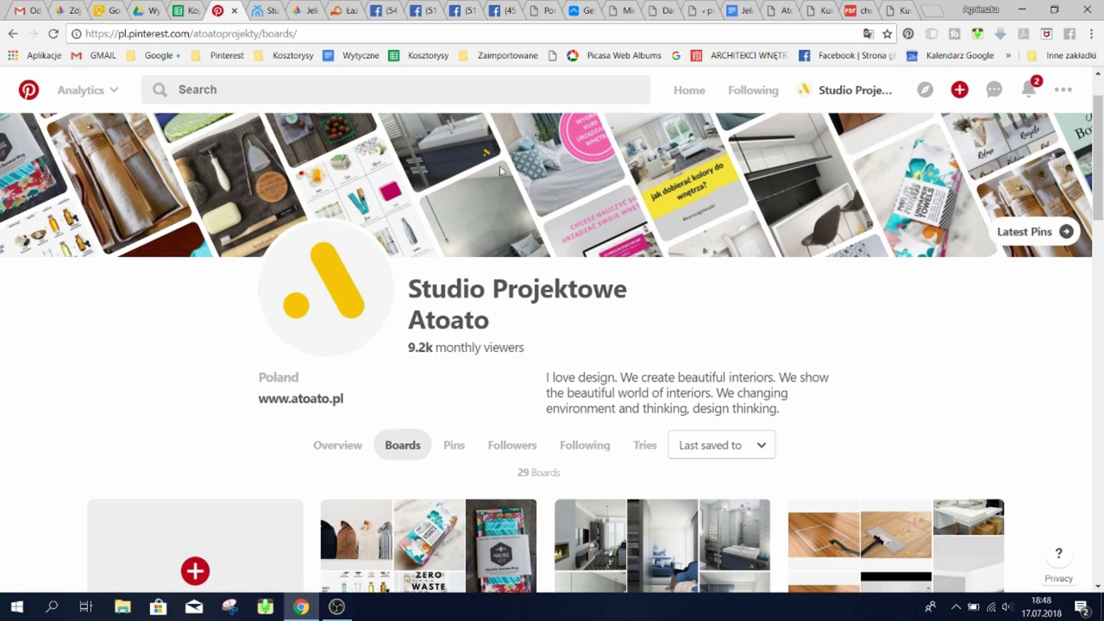
{"action": "scroll", "coordinate": [515, 177], "scroll_direction": "down", "scroll_amount": 3}
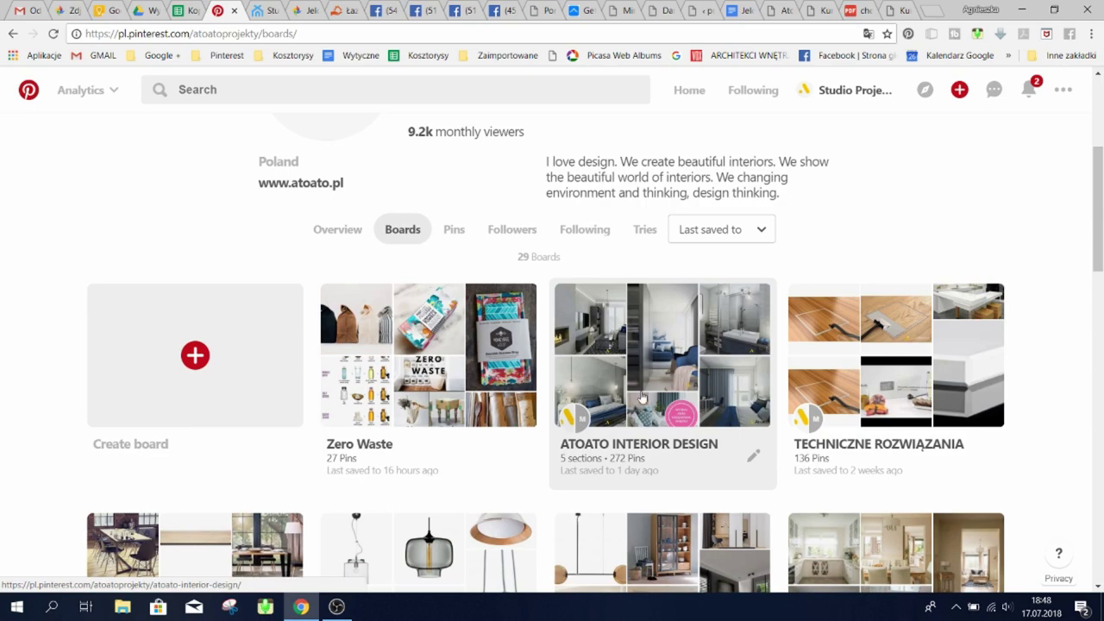
{"action": "scroll", "coordinate": [841, 383], "scroll_direction": "down", "scroll_amount": 1}
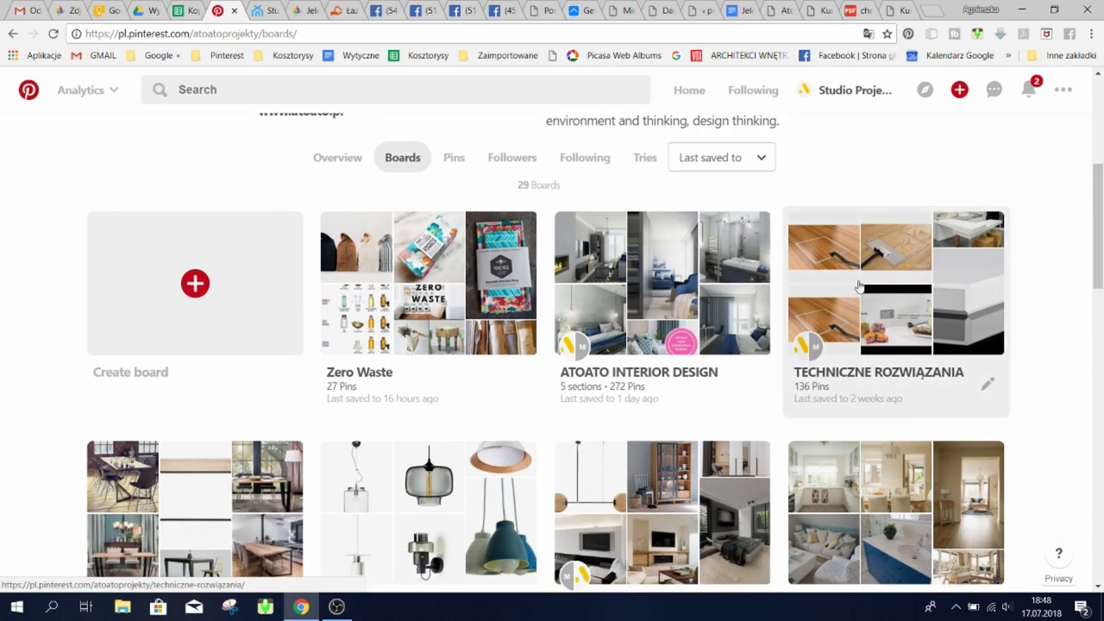
{"action": "scroll", "coordinate": [861, 297], "scroll_direction": "up", "scroll_amount": 2}
Switch to Homebook and browse the projects in the studio's profile, such as Śródziemnomorskie klimaty and apartament holenderski
{"action": "left_click", "coordinate": [269, 11]}
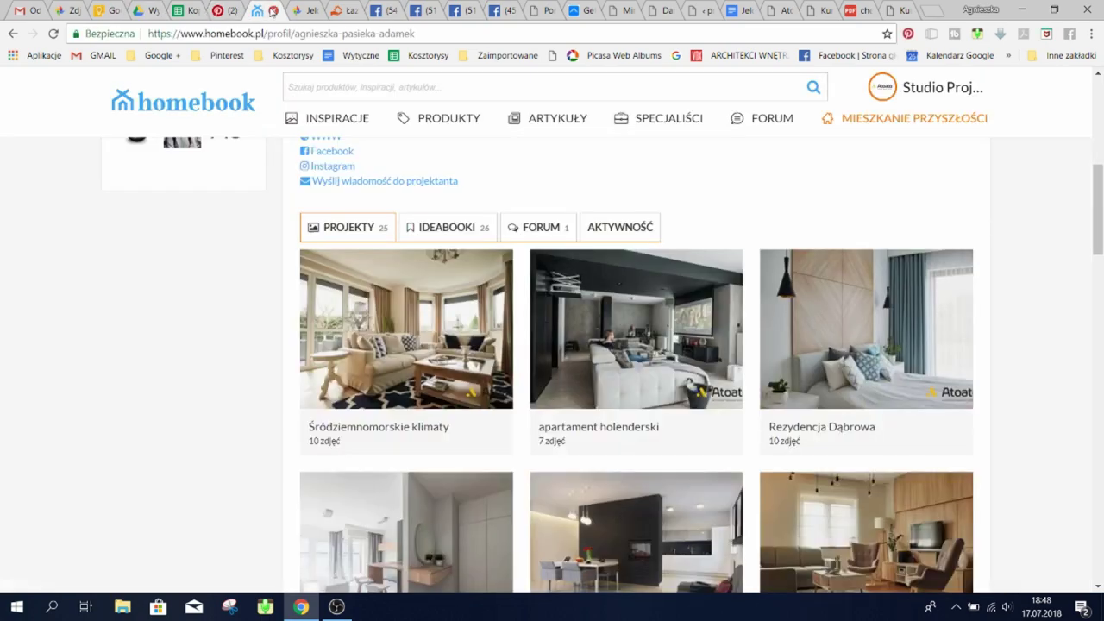
{"action": "mouse_move", "coordinate": [796, 305]}
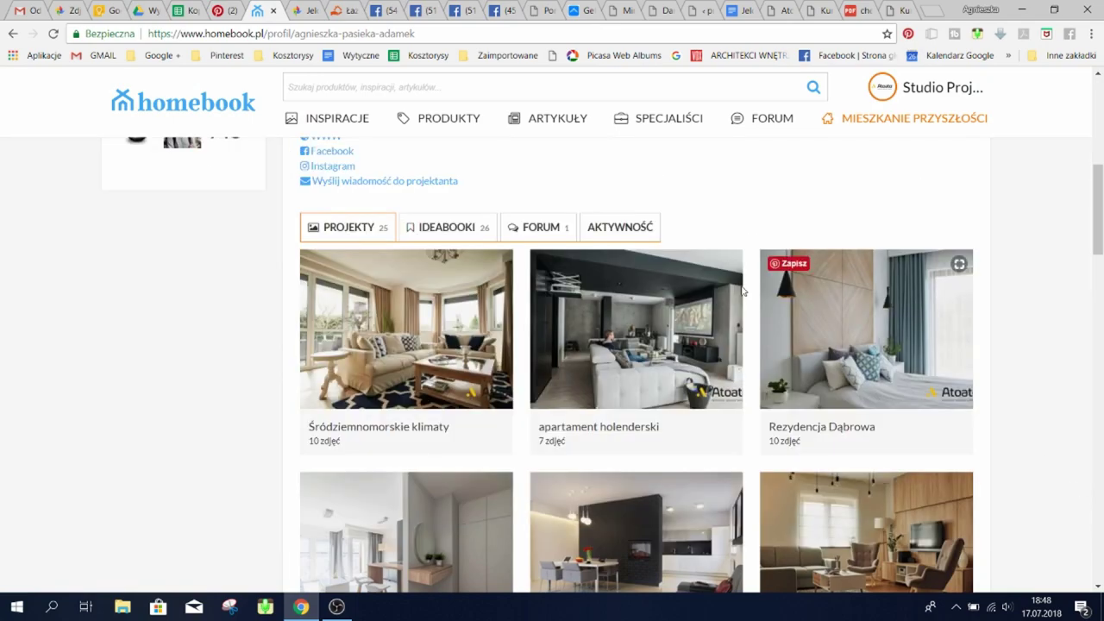
{"action": "scroll", "coordinate": [796, 306], "scroll_direction": "up", "scroll_amount": 4}
{"action": "scroll", "coordinate": [431, 259], "scroll_direction": "down", "scroll_amount": 5}
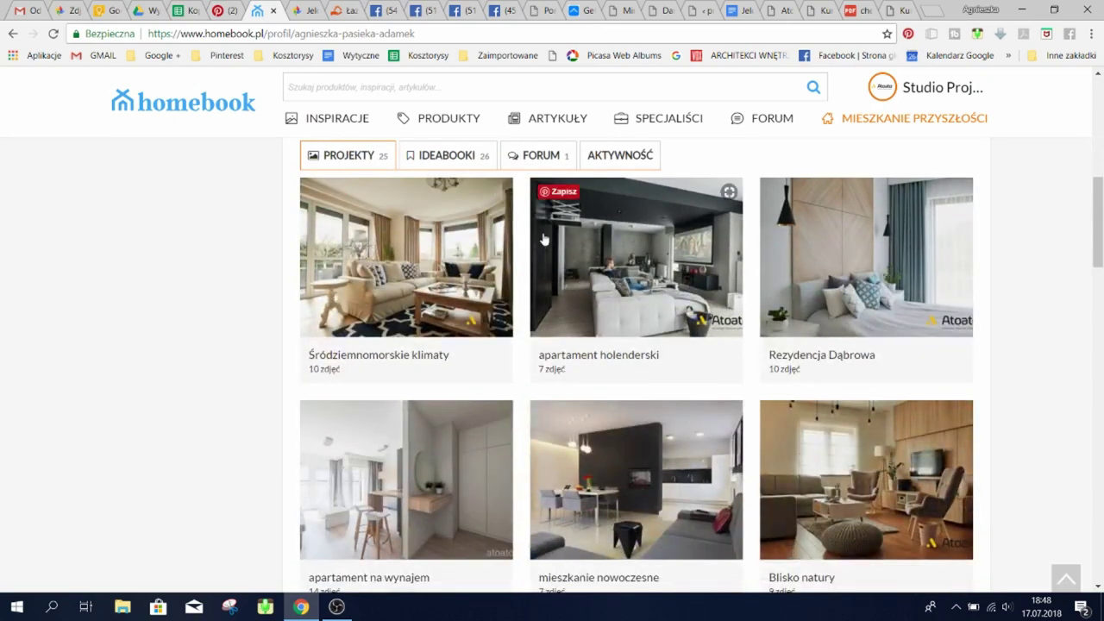
{"action": "mouse_move", "coordinate": [475, 336]}
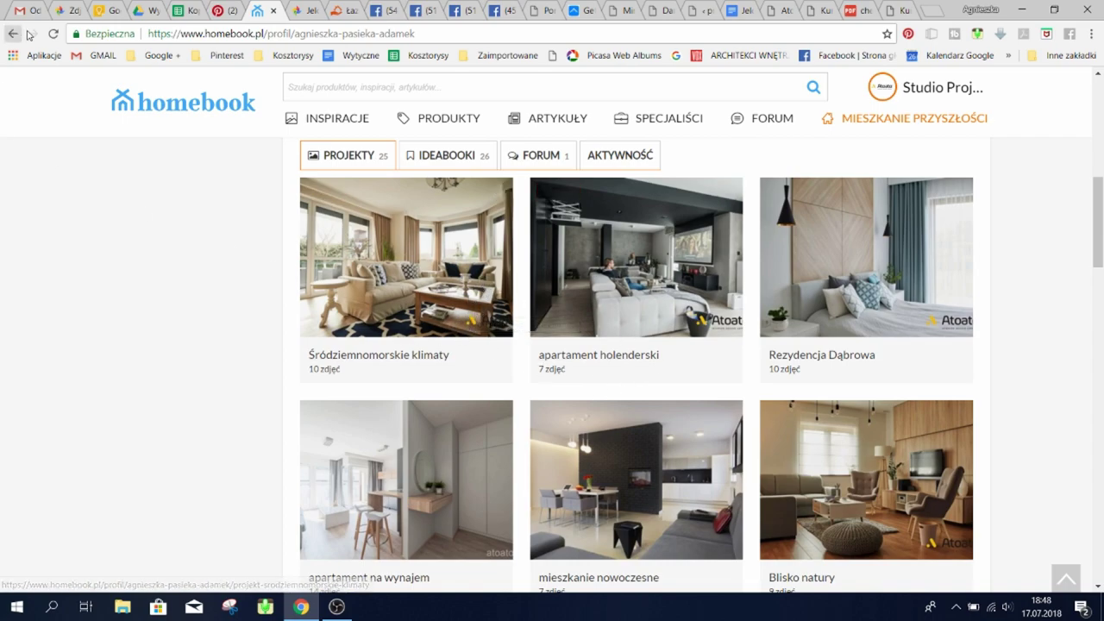
Open a blank note in Google Keep, and switch to Google Photos and Google Drive to view them
{"action": "left_click", "coordinate": [105, 11]}
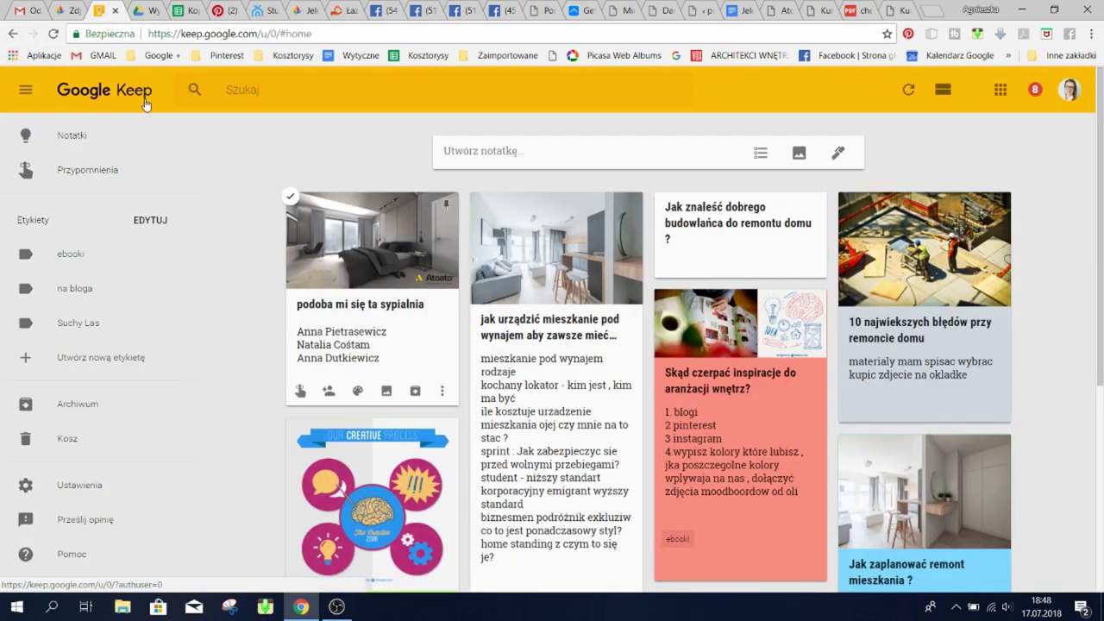
{"action": "left_click", "coordinate": [517, 154]}
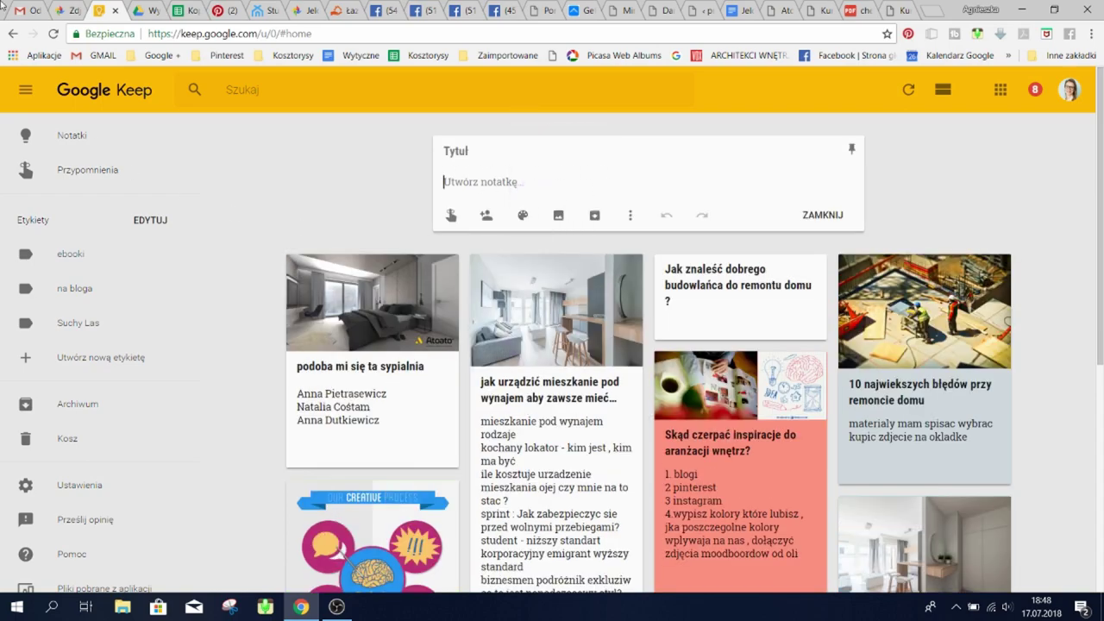
{"action": "left_click", "coordinate": [71, 12]}
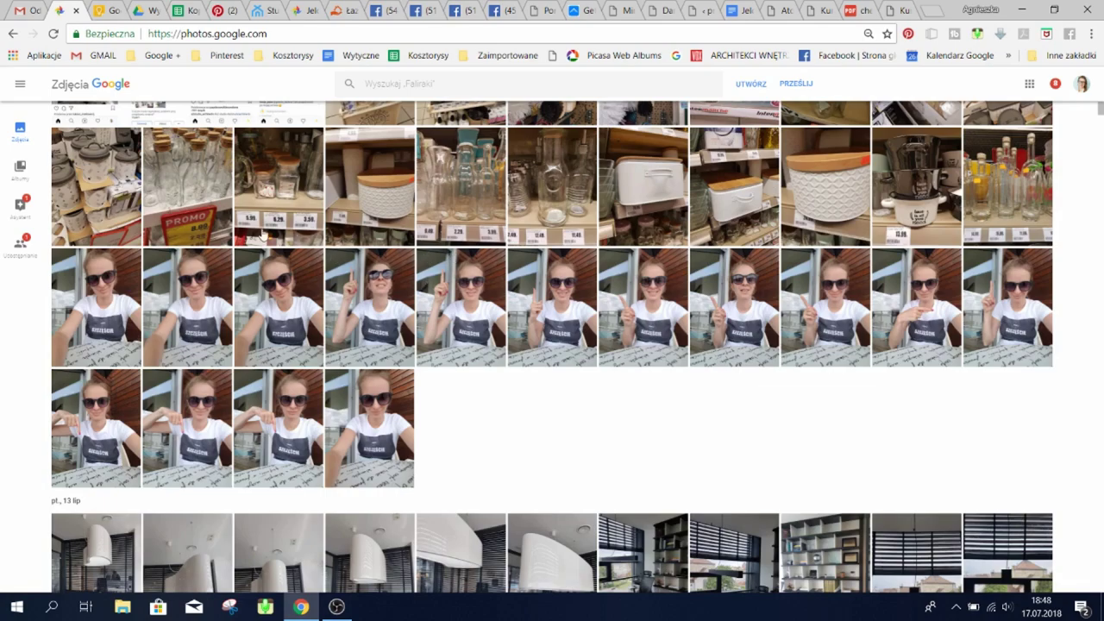
{"action": "left_click", "coordinate": [134, 13]}
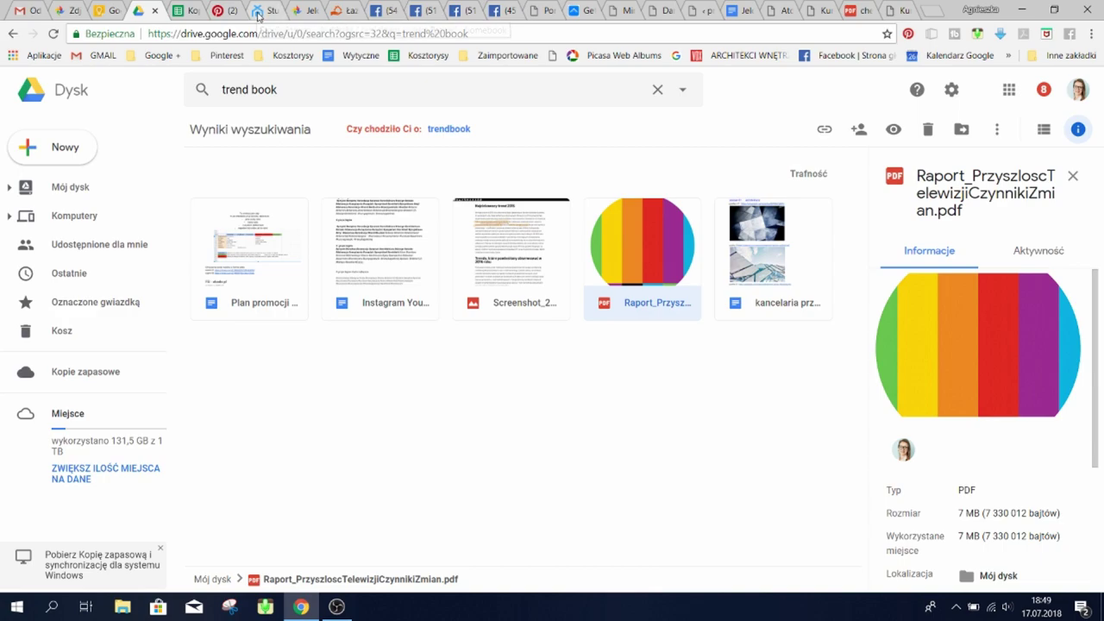
Switch back to the budget spreadsheet and review the items in the two ŁAZIENKA DUŻA sections
{"action": "left_click", "coordinate": [184, 11]}
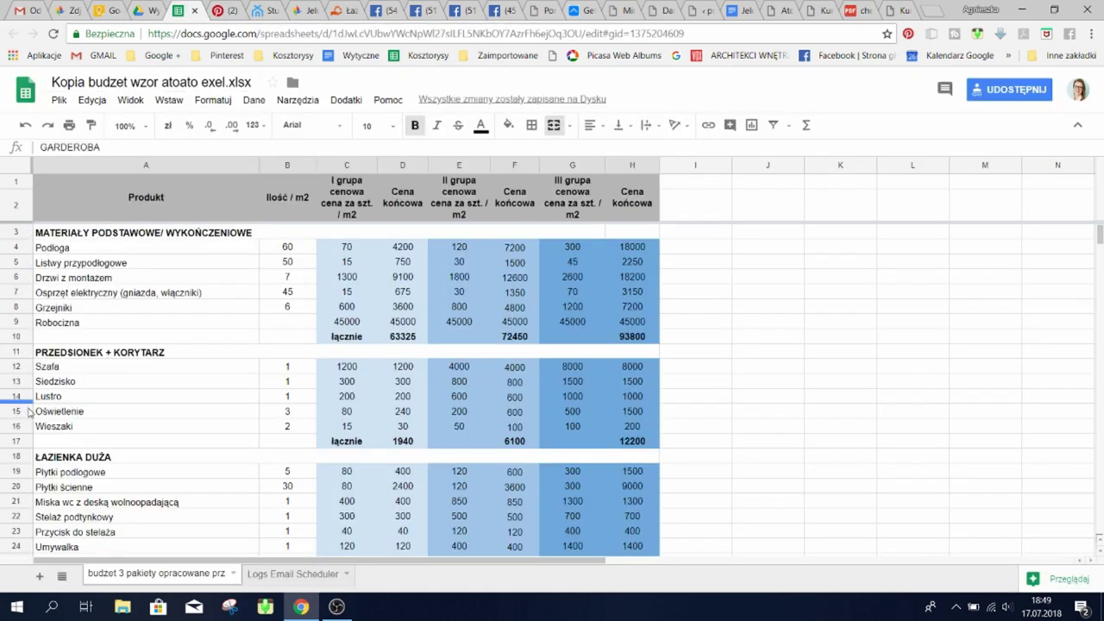
{"action": "scroll", "coordinate": [184, 496], "scroll_direction": "down", "scroll_amount": 5}
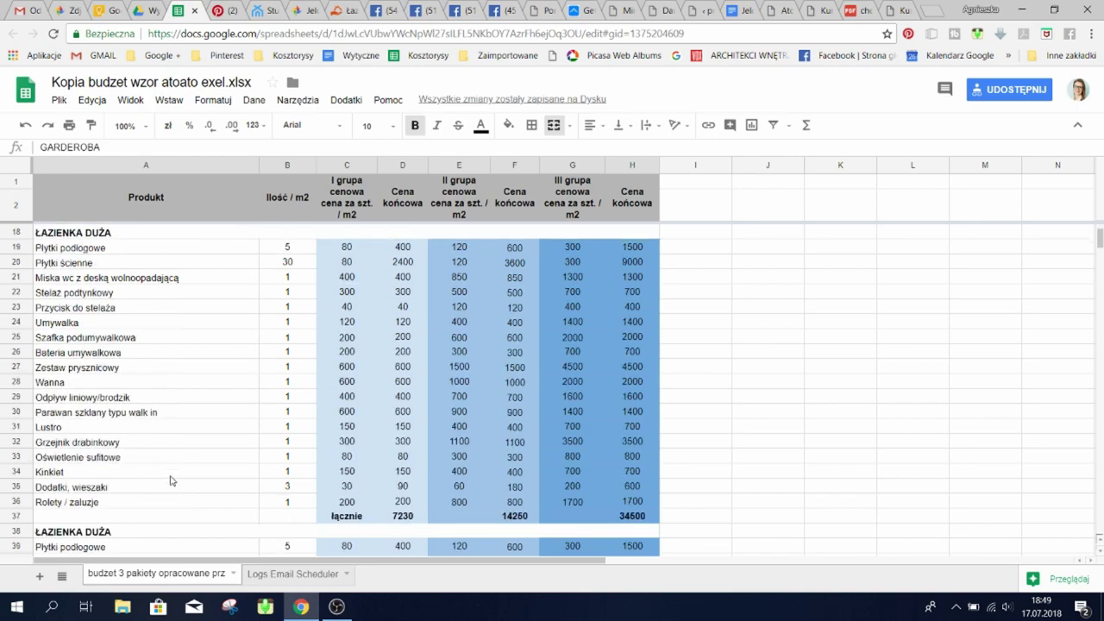
{"action": "scroll", "coordinate": [179, 487], "scroll_direction": "down", "scroll_amount": 3}
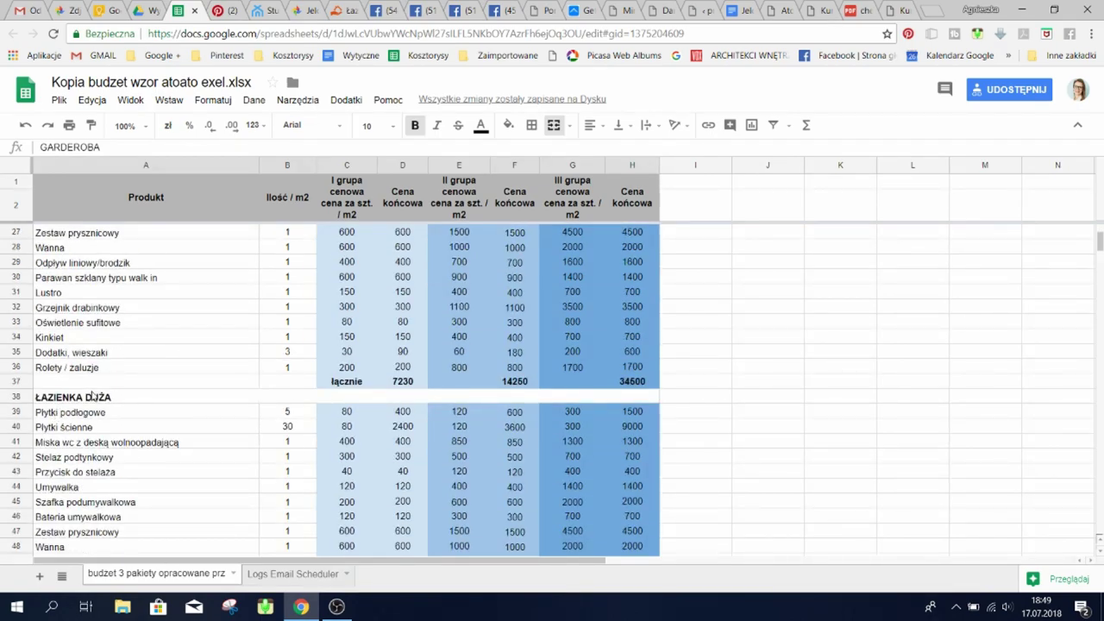